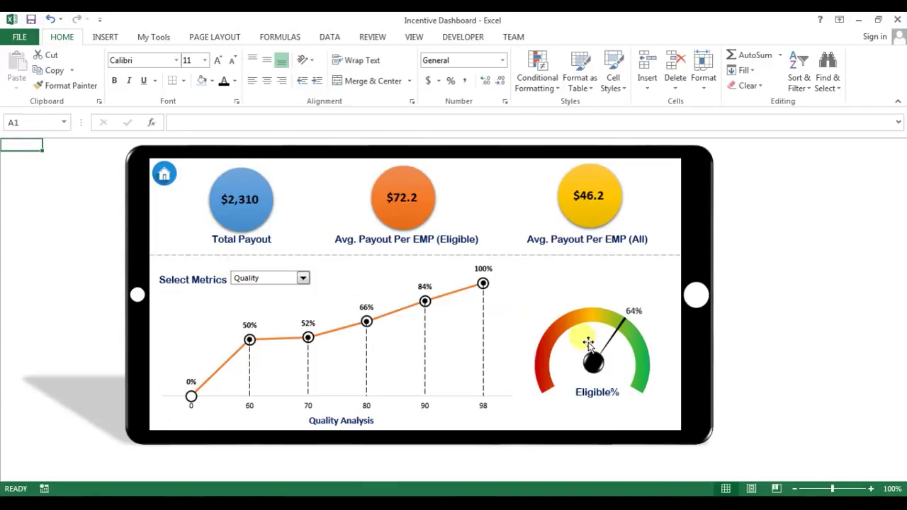
Open the dashboard's employee data sheet and look over its Sale and EMP Name columns
{"action": "left_click", "coordinate": [164, 173]}
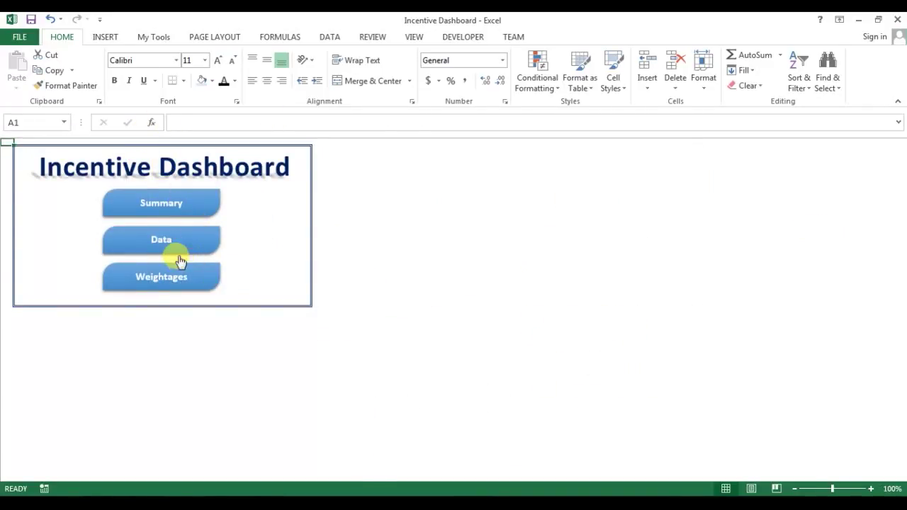
{"action": "left_click", "coordinate": [179, 259]}
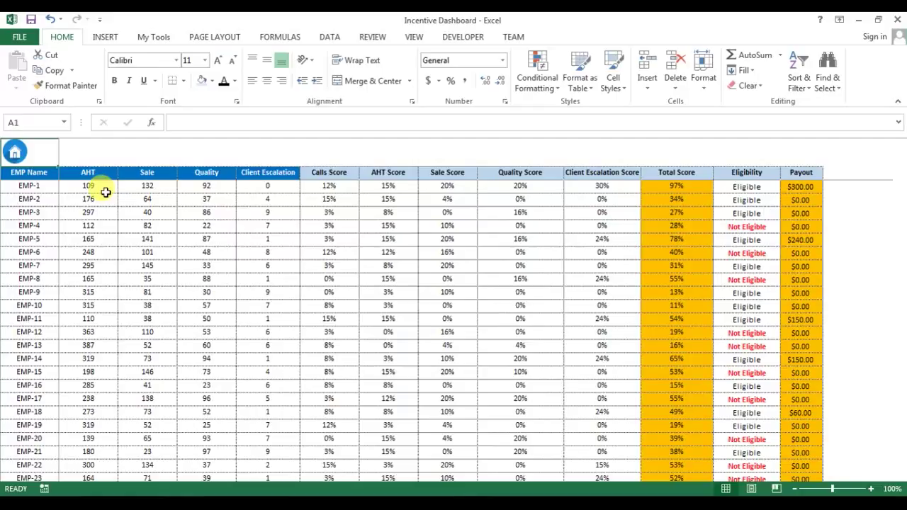
{"action": "left_click", "coordinate": [130, 175]}
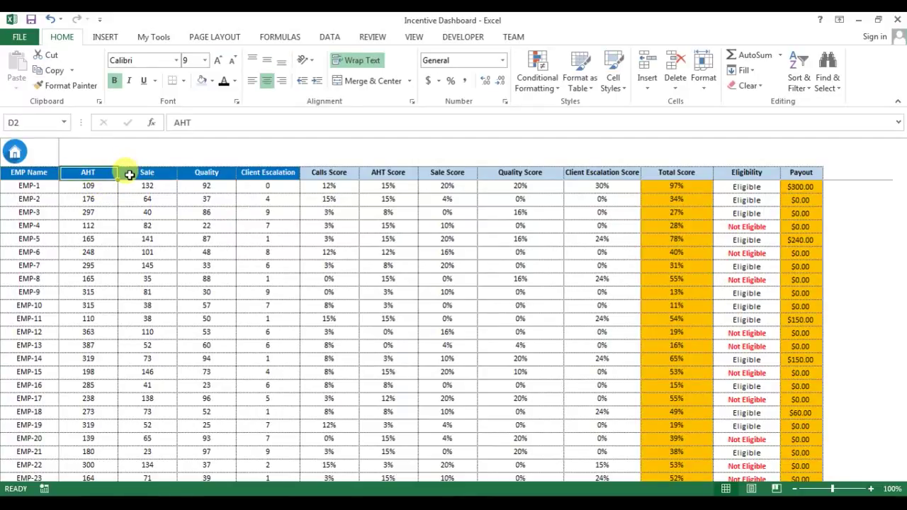
{"action": "key", "text": "Left"}
{"action": "key", "text": "Left"}
{"action": "key", "text": "Left"}
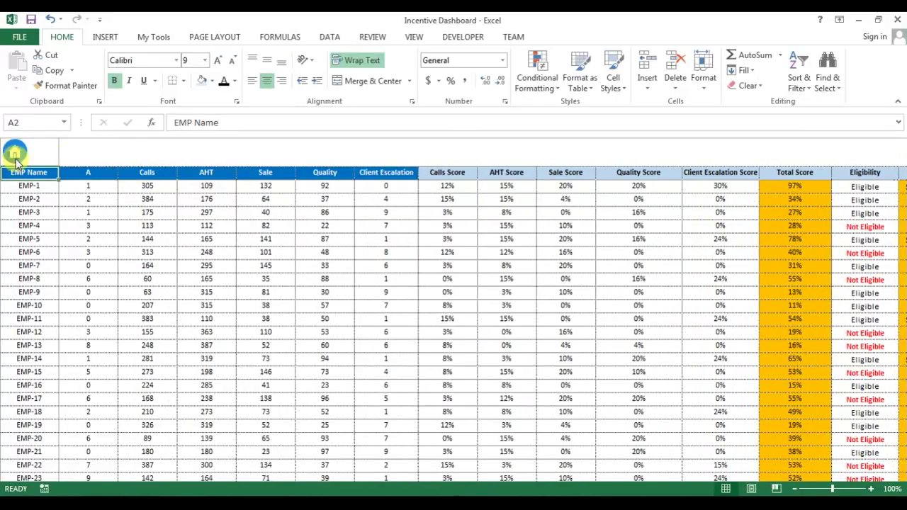
Open the Weightages sheet and select its weightage, slab and Client Escalation lookup tables
{"action": "left_click", "coordinate": [15, 152]}
{"action": "left_click", "coordinate": [171, 284]}
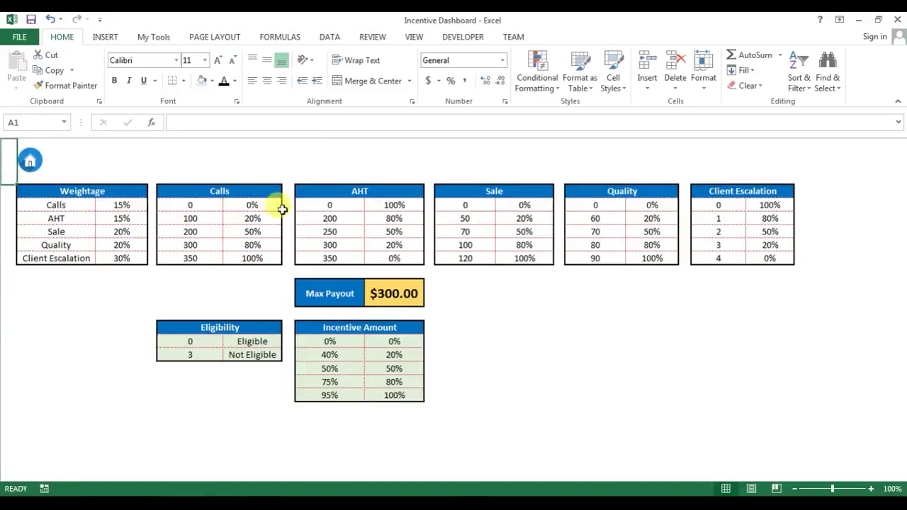
{"action": "left_click_drag", "start_coordinate": [100, 190], "coordinate": [754, 258]}
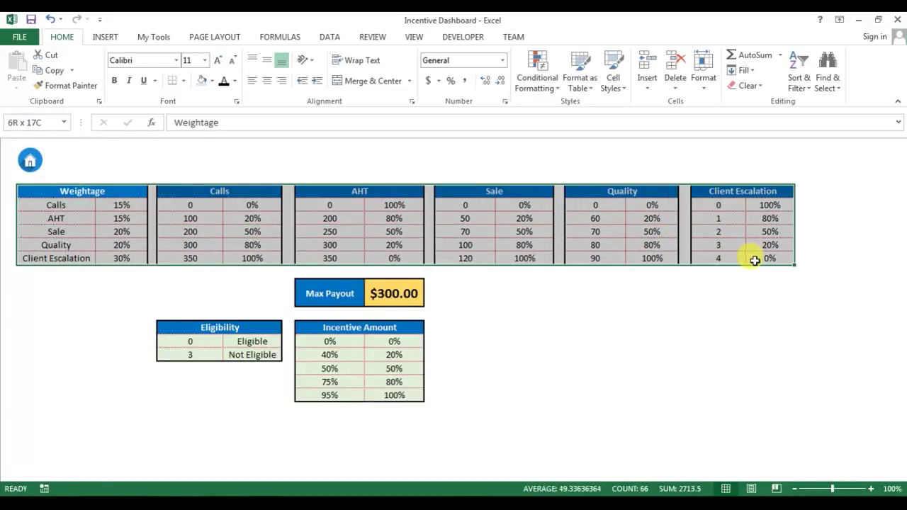
{"action": "mouse_move", "coordinate": [785, 414]}
{"action": "left_mouse_down"}
{"action": "mouse_move", "coordinate": [543, 233]}
{"action": "mouse_move", "coordinate": [168, 158]}
{"action": "mouse_move", "coordinate": [87, 191]}
{"action": "mouse_move", "coordinate": [92, 202]}
{"action": "left_mouse_up"}
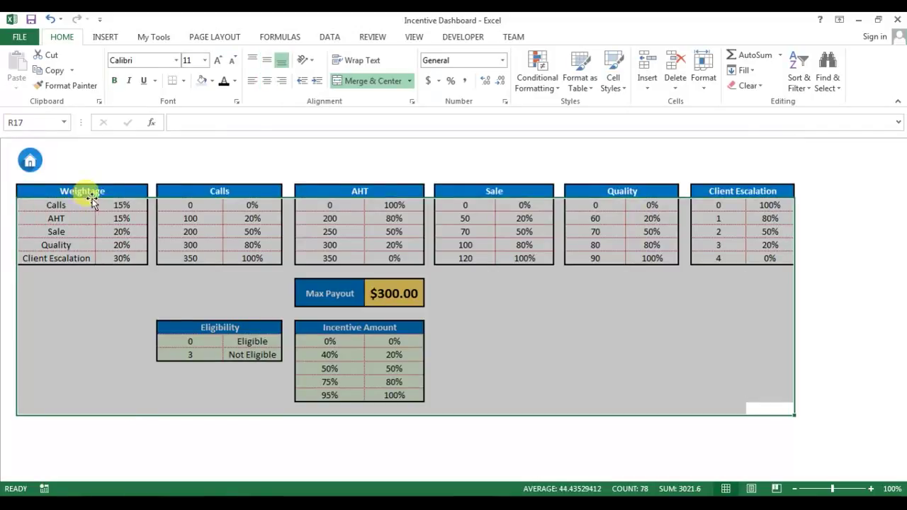
{"action": "left_click", "coordinate": [688, 233]}
{"action": "left_click_drag", "start_coordinate": [740, 189], "coordinate": [748, 234]}
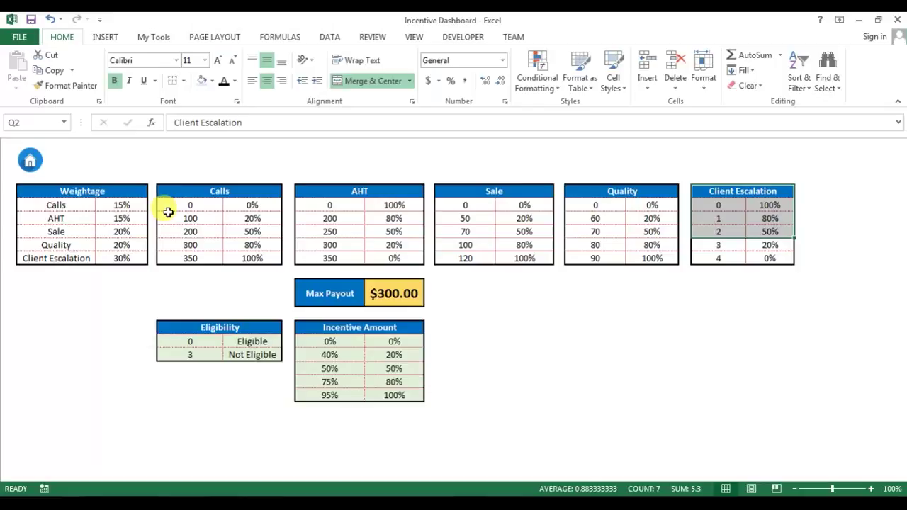
{"action": "key", "text": "alt+shift+3"}
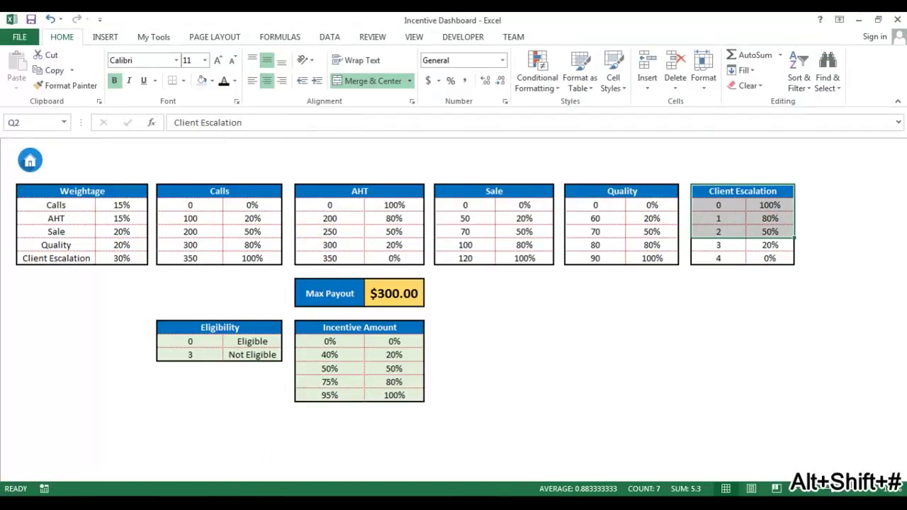
Bring up Book1's Data sheet, glance at the Weighage sheet, and return to Data
{"action": "left_click", "coordinate": [269, 465]}
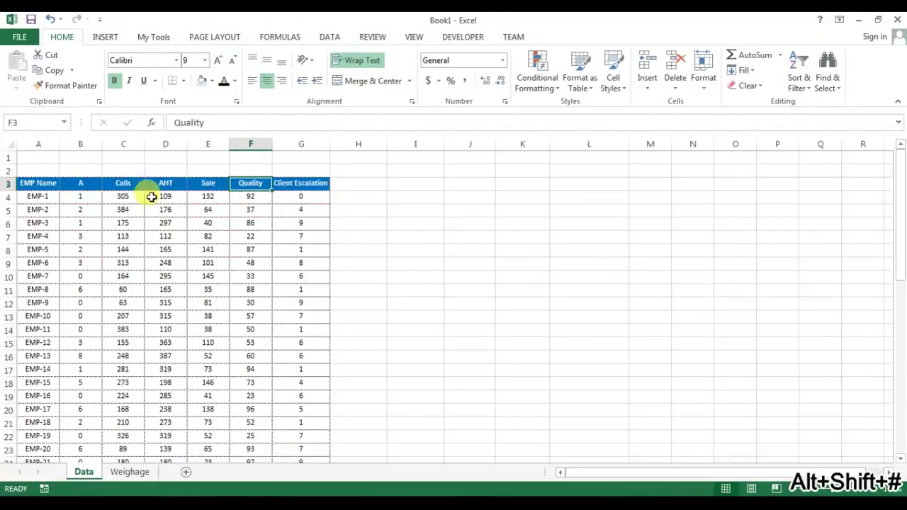
{"action": "left_click_drag", "start_coordinate": [39, 184], "coordinate": [312, 384]}
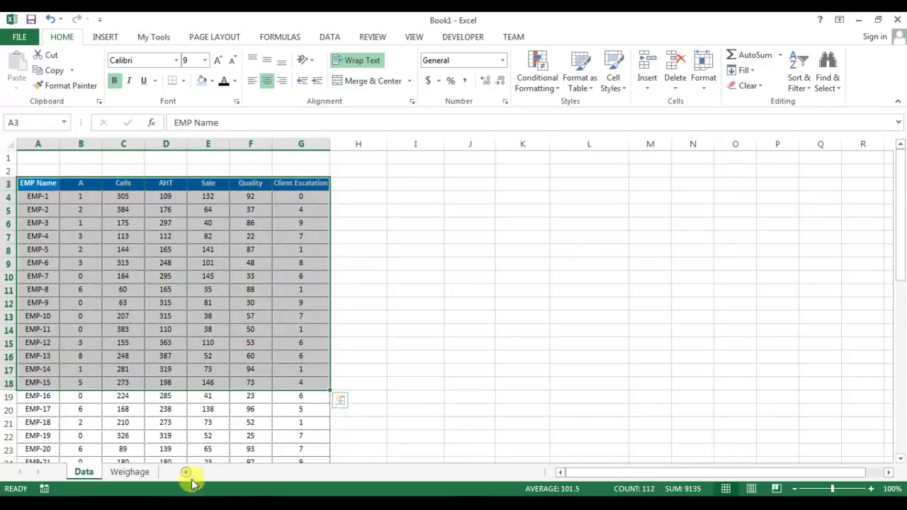
{"action": "left_click", "coordinate": [287, 238]}
{"action": "left_click", "coordinate": [131, 473]}
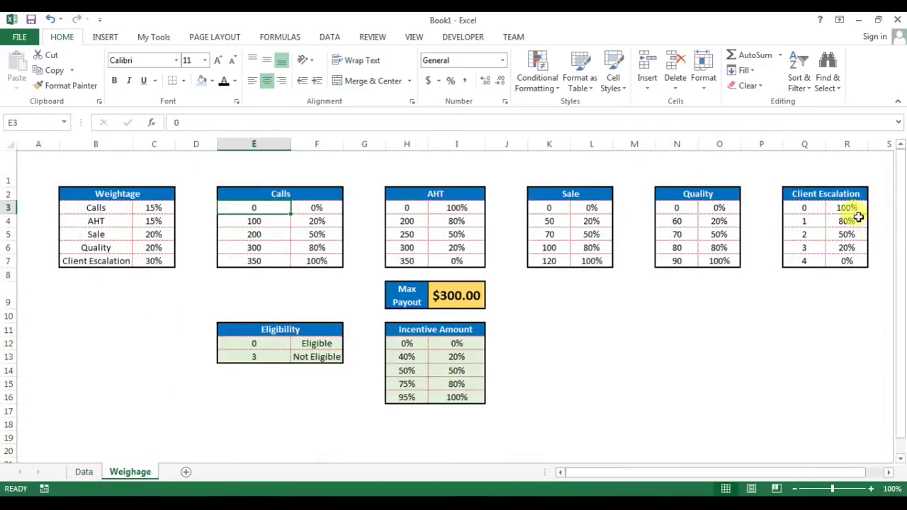
{"action": "left_click", "coordinate": [82, 473]}
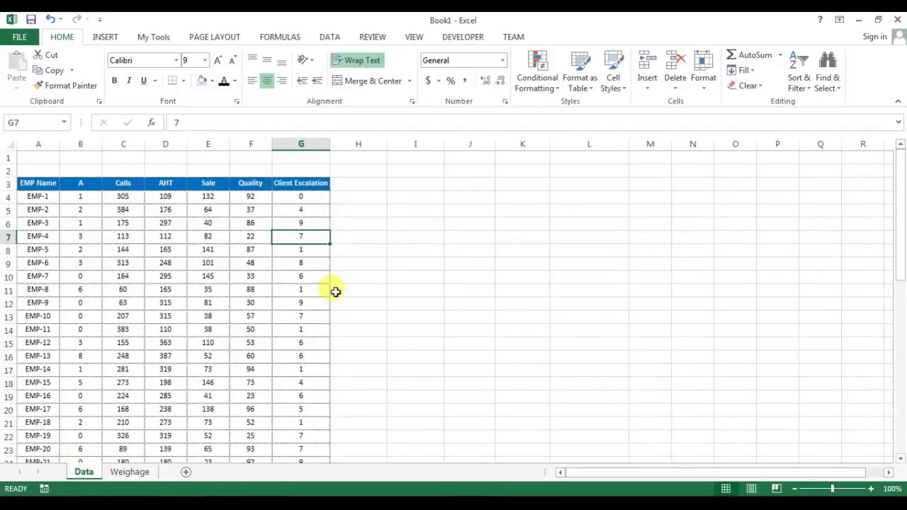
Copy headers C3:G3 (Calls, AHT, Sale, Quality, Client Escalation) and paste them at H3
{"action": "left_click", "coordinate": [304, 185]}
{"action": "left_click_drag", "start_coordinate": [355, 185], "coordinate": [597, 186]}
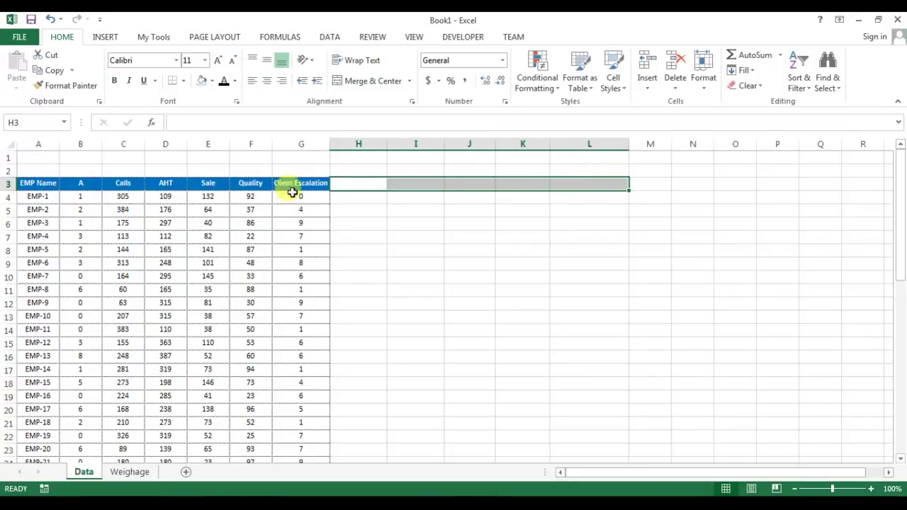
{"action": "left_click_drag", "start_coordinate": [122, 182], "coordinate": [298, 186]}
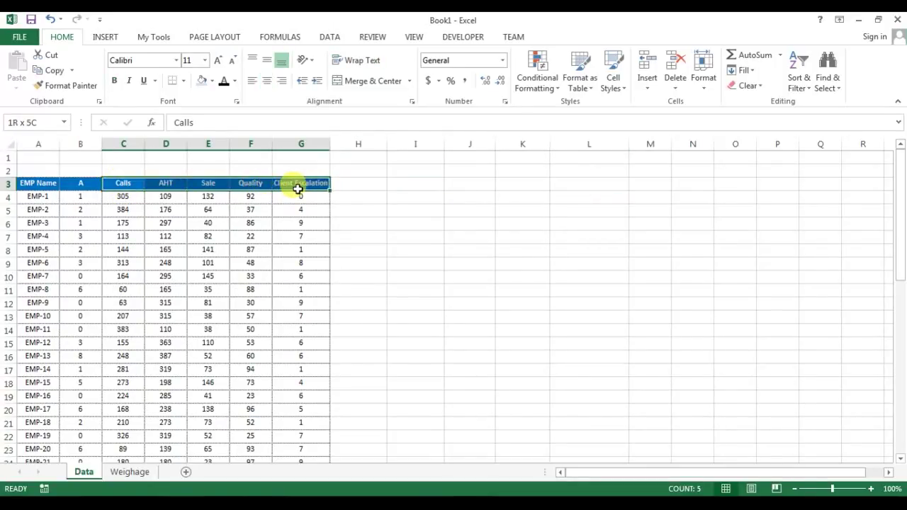
{"action": "key", "text": "ctrl+c"}
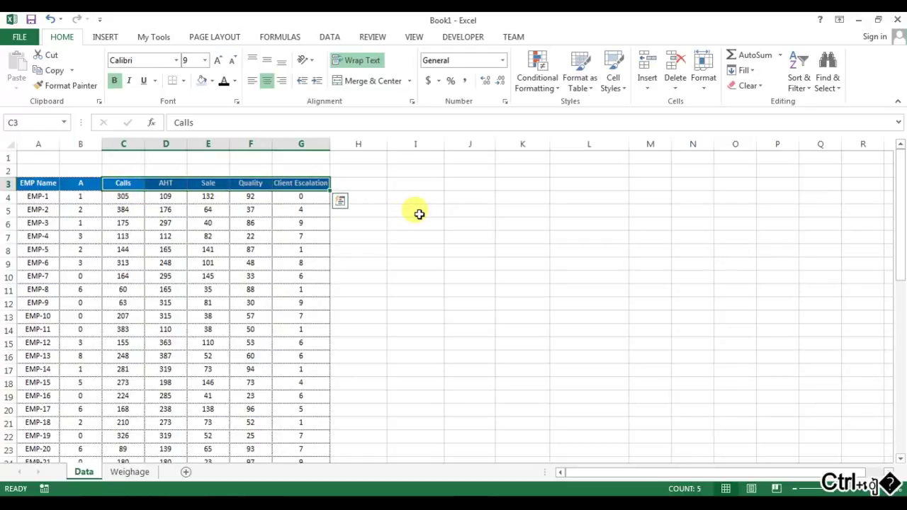
{"action": "left_click", "coordinate": [358, 184]}
{"action": "key", "text": "ctrl+v"}
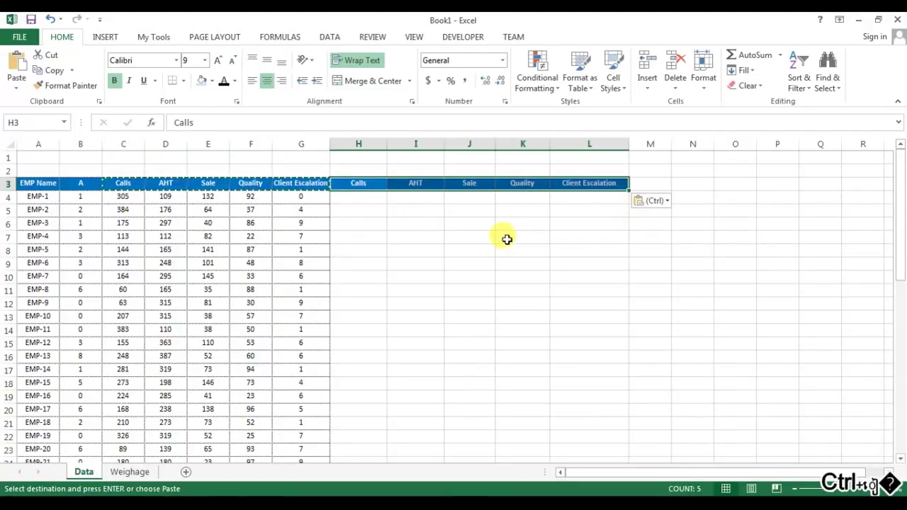
Enter =H3&" Score" in H4 and fill it right across H4:L4
{"action": "left_click", "coordinate": [506, 239]}
{"action": "left_click", "coordinate": [370, 201]}
{"action": "type", "text": "="}
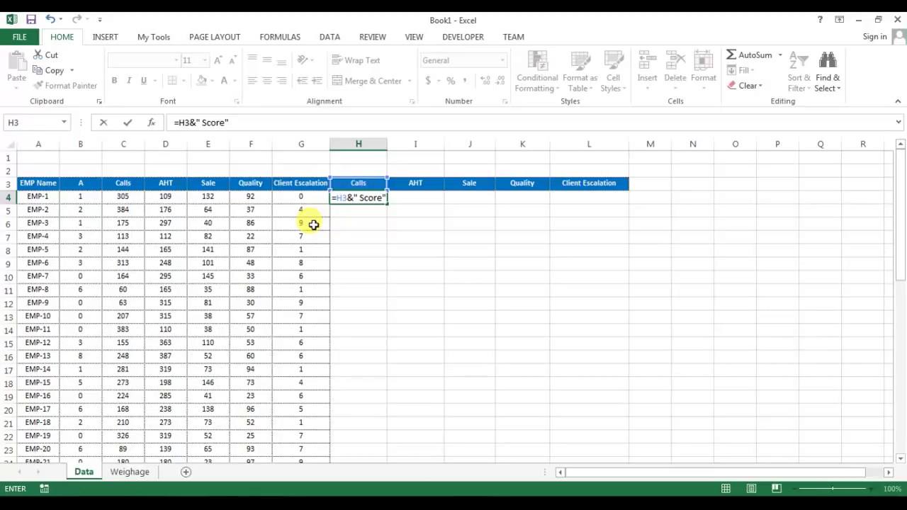
{"action": "key", "text": "Return"}
{"action": "key", "text": "Up"}
{"action": "key", "text": "shift+Right"}
{"action": "key", "text": "shift+Right"}
{"action": "key", "text": "shift+Right"}
{"action": "key", "text": "shift+Right"}
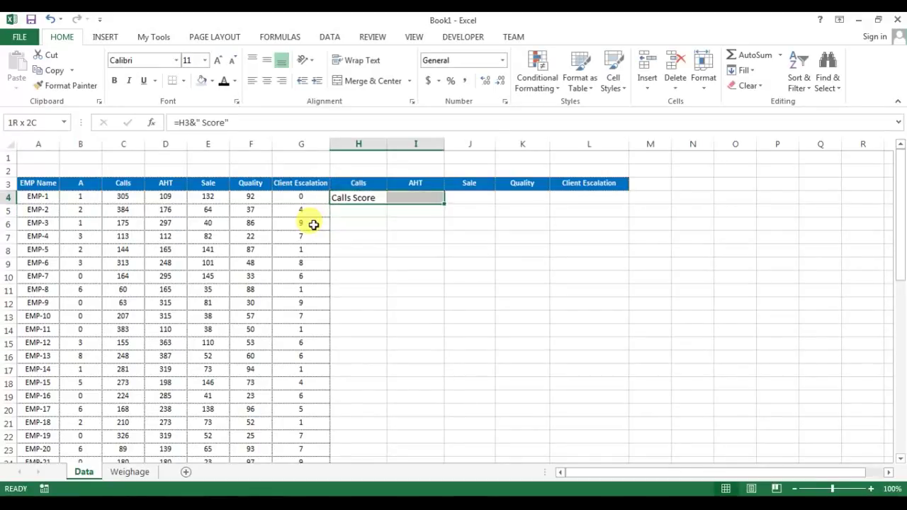
{"action": "key", "text": "ctrl+r"}
Paste the Score labels as values into H3:L3 and clear the helper formulas in H4:L4
{"action": "key", "text": "ctrl+c"}
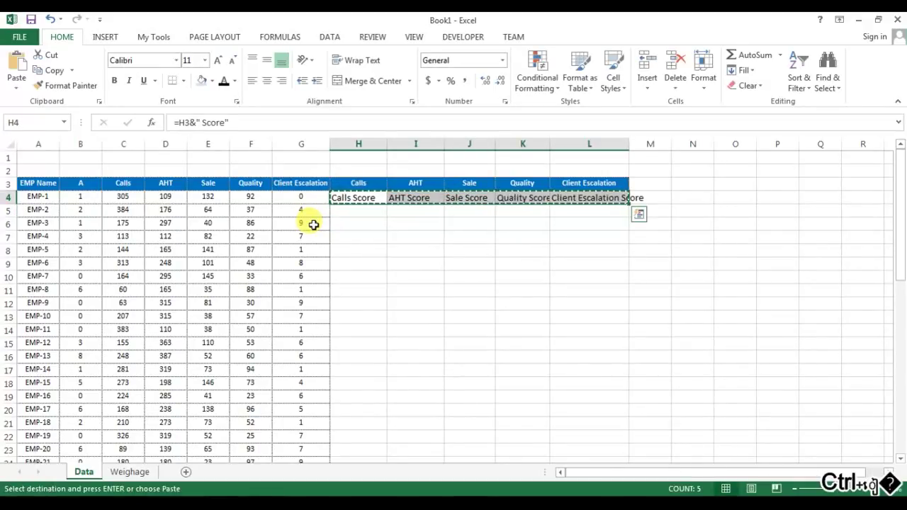
{"action": "key", "text": "Up"}
{"action": "key", "text": "alt+e"}
{"action": "key", "text": "s"}
{"action": "key", "text": "v"}
{"action": "key", "text": "Return"}
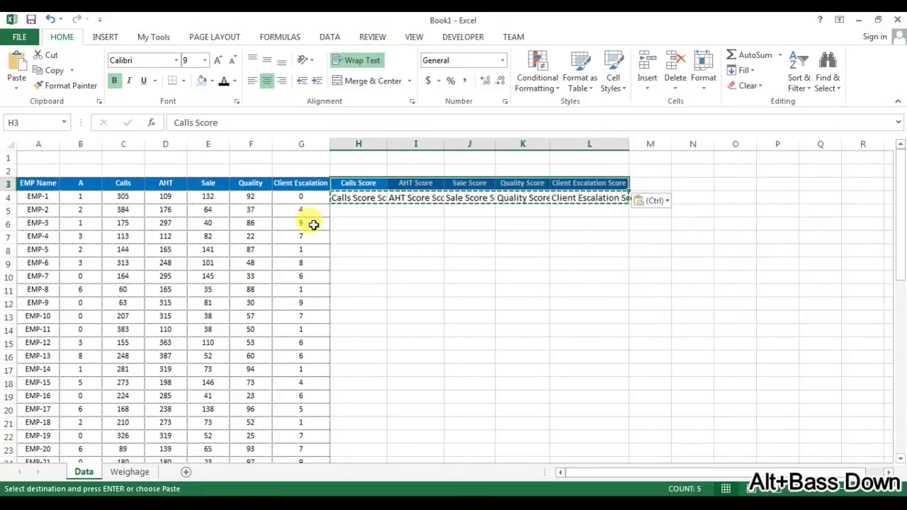
{"action": "left_click_drag", "start_coordinate": [356, 198], "coordinate": [580, 199]}
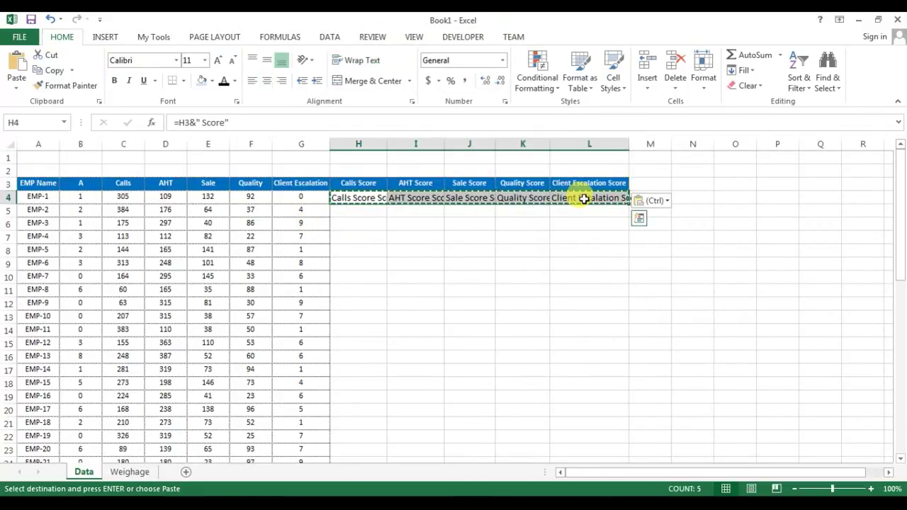
{"action": "key", "text": "Escape"}
{"action": "key", "text": "Delete"}
Give the score headers H3:L3 a light fill colour and bold text
{"action": "left_click", "coordinate": [422, 234]}
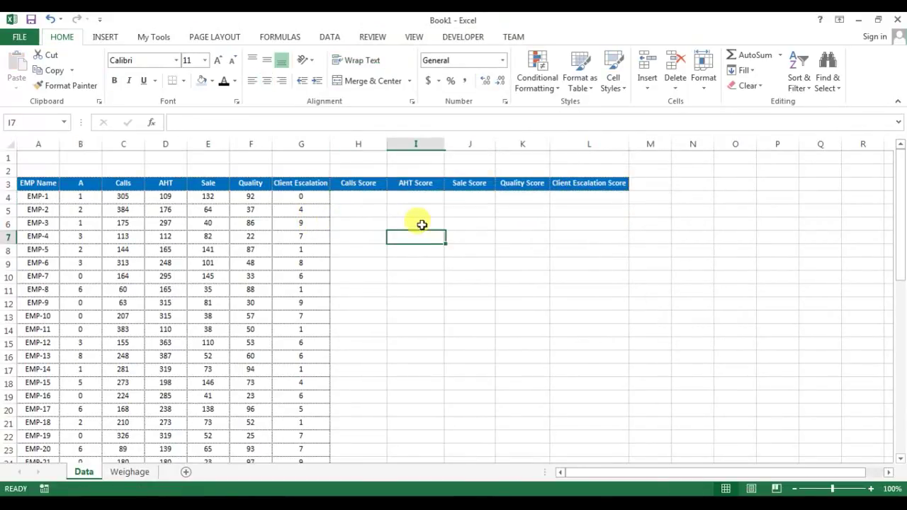
{"action": "left_click", "coordinate": [356, 183]}
{"action": "left_click", "coordinate": [415, 183]}
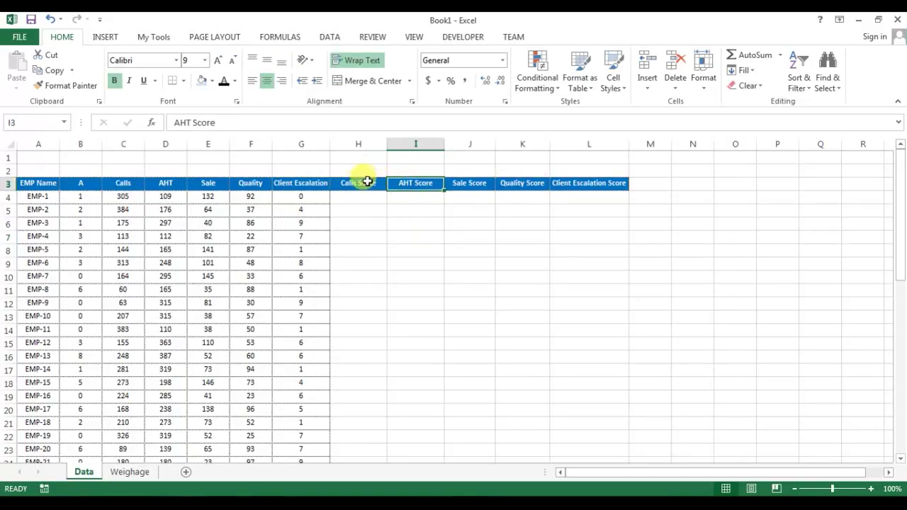
{"action": "left_click_drag", "start_coordinate": [362, 181], "coordinate": [592, 182]}
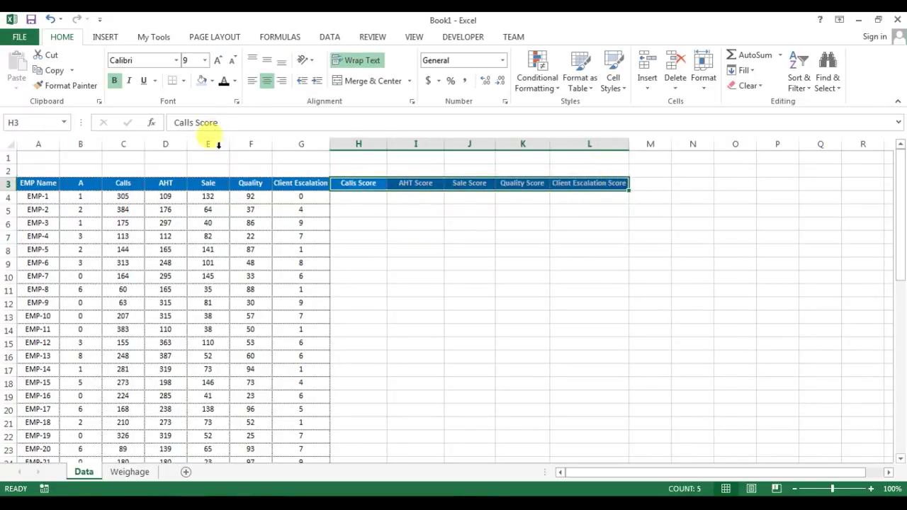
{"action": "left_click", "coordinate": [214, 81]}
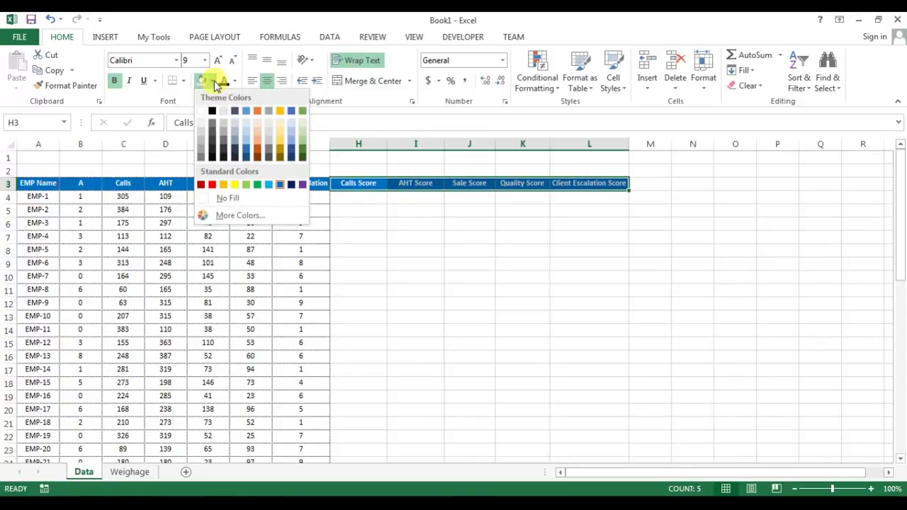
{"action": "left_click", "coordinate": [295, 130]}
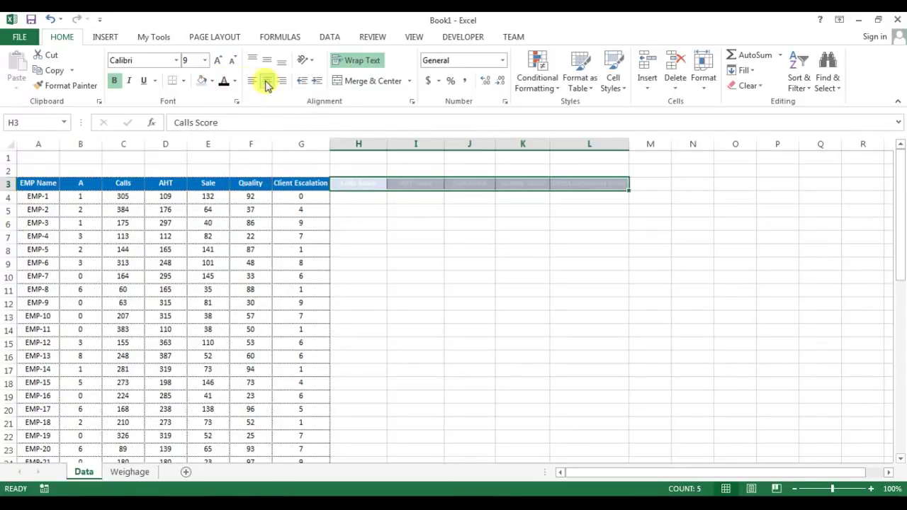
{"action": "left_click", "coordinate": [224, 80]}
{"action": "left_click", "coordinate": [445, 277]}
Copy the formatted H3:L3 headers, then review the metric names B3:B7 on the Weighage sheet
{"action": "left_click_drag", "start_coordinate": [366, 185], "coordinate": [614, 182]}
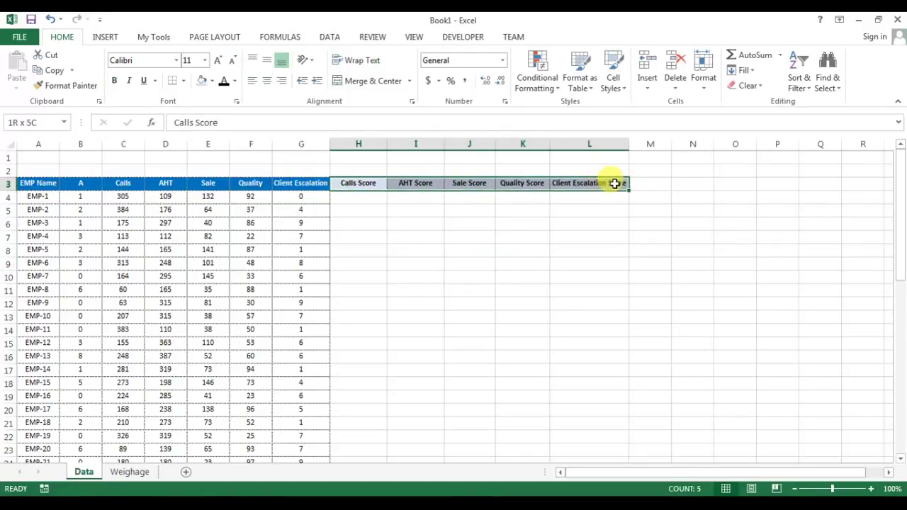
{"action": "key", "text": "ctrl+c"}
{"action": "left_click", "coordinate": [293, 182]}
{"action": "left_click_drag", "start_coordinate": [294, 182], "coordinate": [47, 187]}
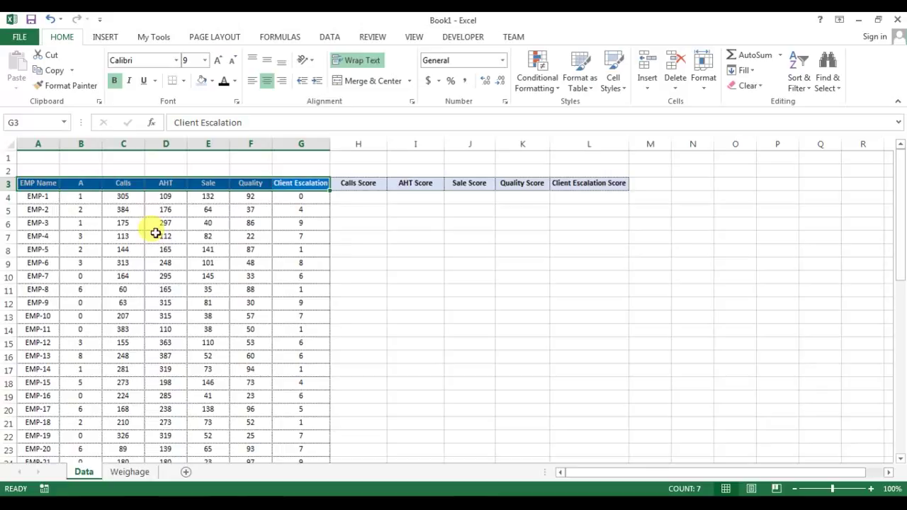
{"action": "left_click", "coordinate": [369, 186]}
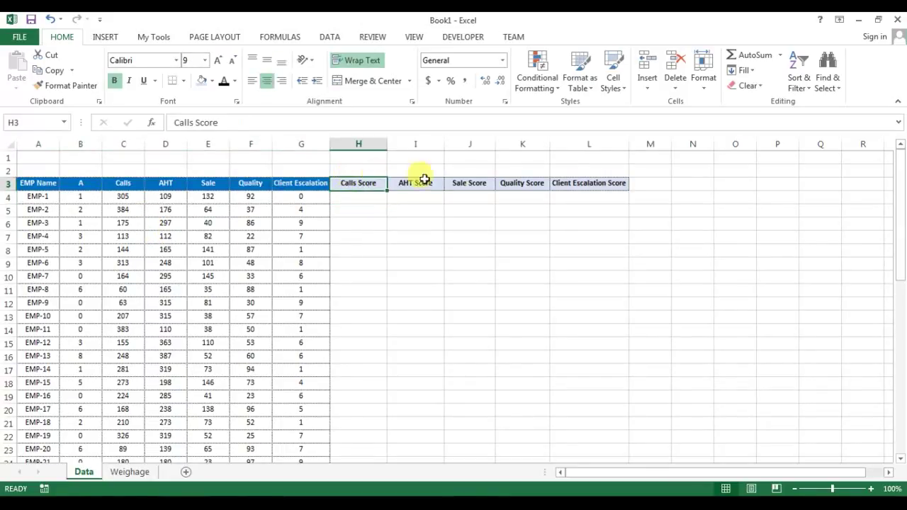
{"action": "left_click", "coordinate": [365, 201]}
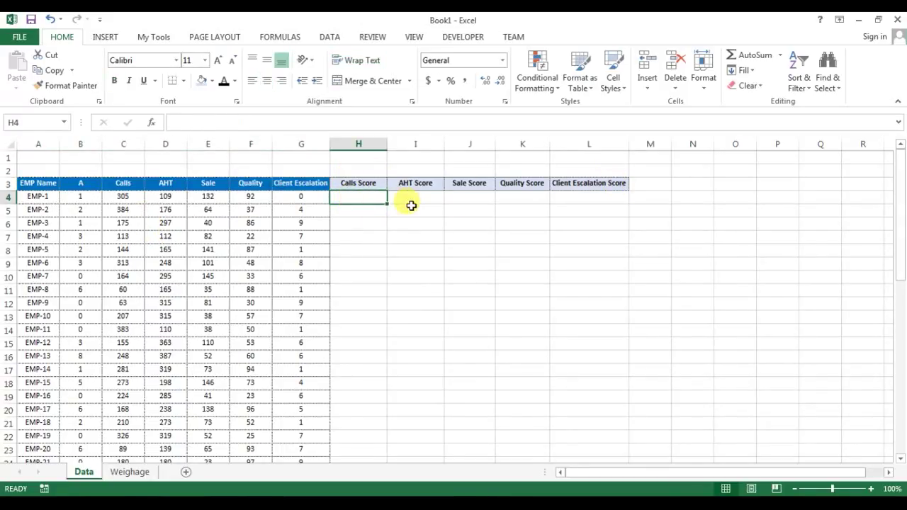
{"action": "left_click", "coordinate": [130, 472]}
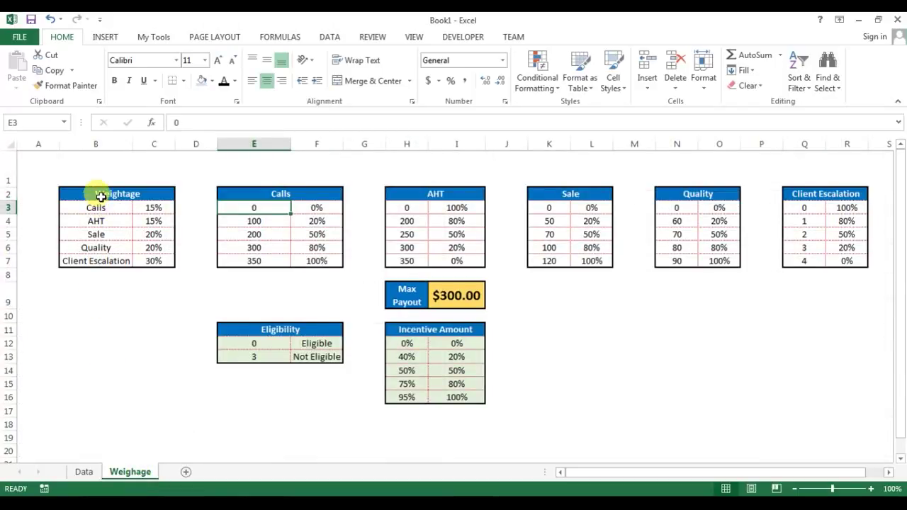
{"action": "left_click_drag", "start_coordinate": [97, 208], "coordinate": [97, 259]}
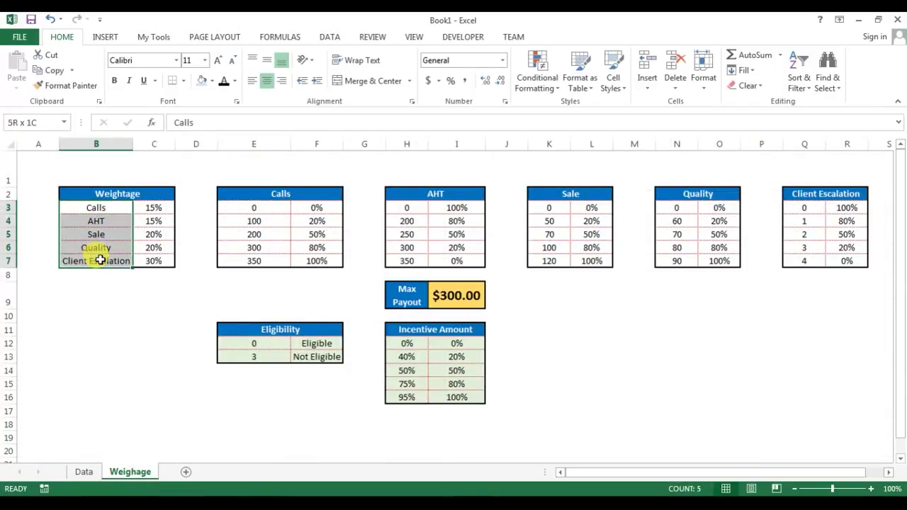
Start a VLOOKUP in H4 using the Calls header C$3 as the lookup value
{"action": "left_click", "coordinate": [83, 473]}
{"action": "type", "text": "=vl"}
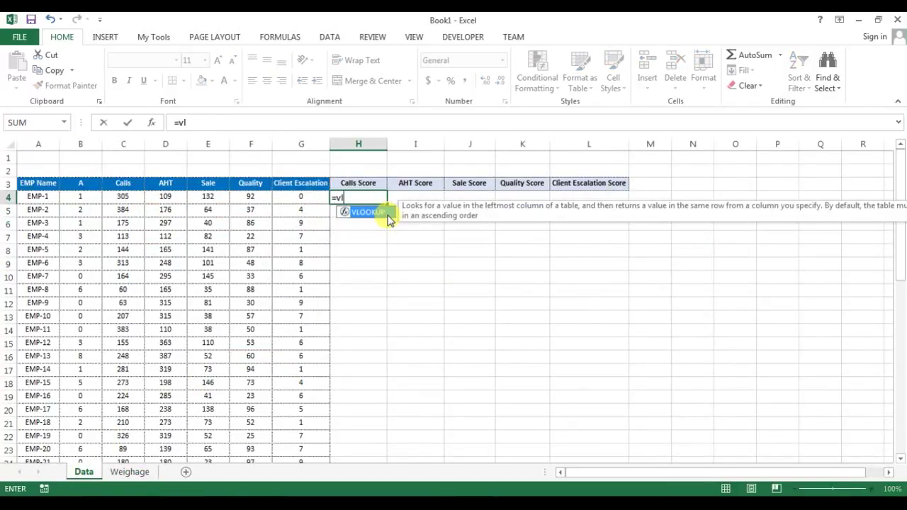
{"action": "key", "text": "Tab"}
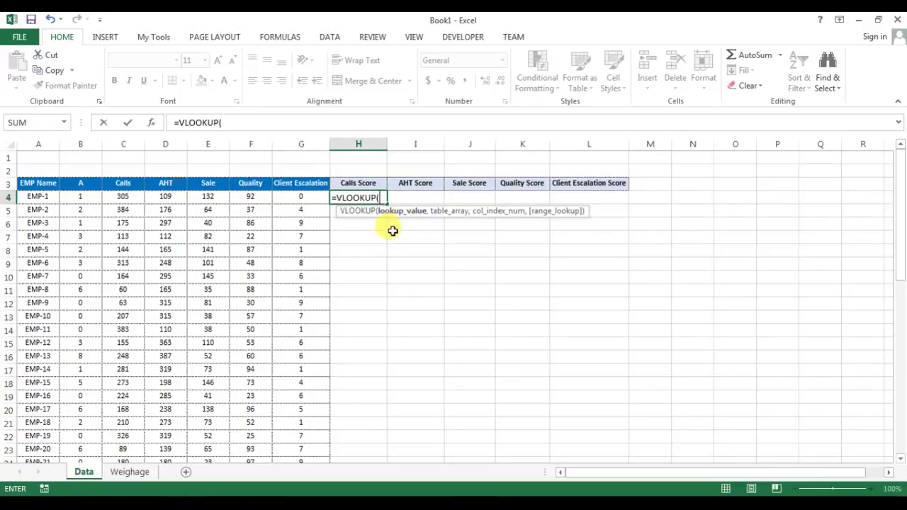
{"action": "left_click", "coordinate": [114, 183]}
{"action": "left_click", "coordinate": [221, 123]}
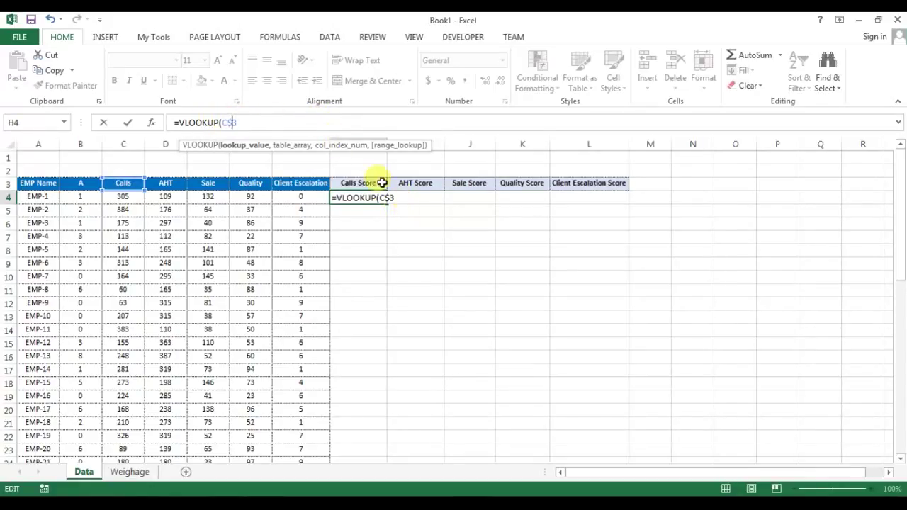
{"action": "type", "text": ","}
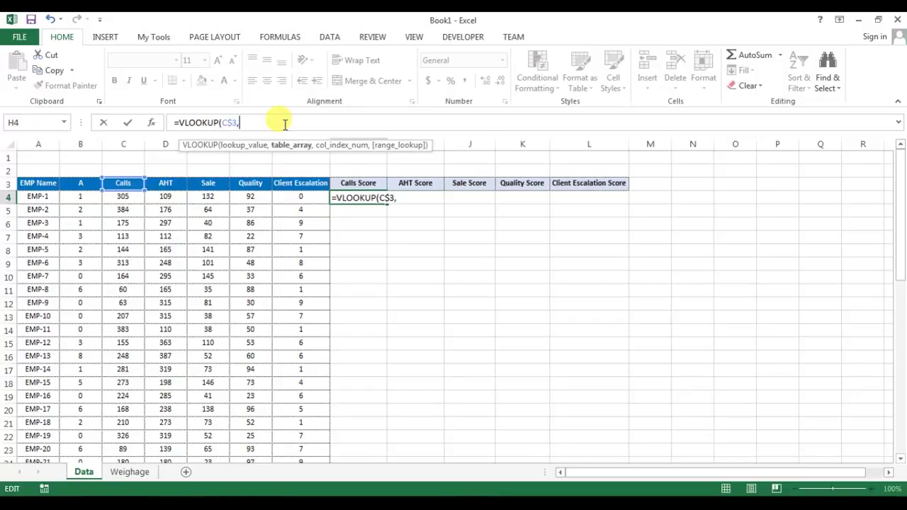
Finish it with range Weighage!$B$2:$C$7, column 2, exact match, and show 15% as a percentage
{"action": "left_click", "coordinate": [147, 476]}
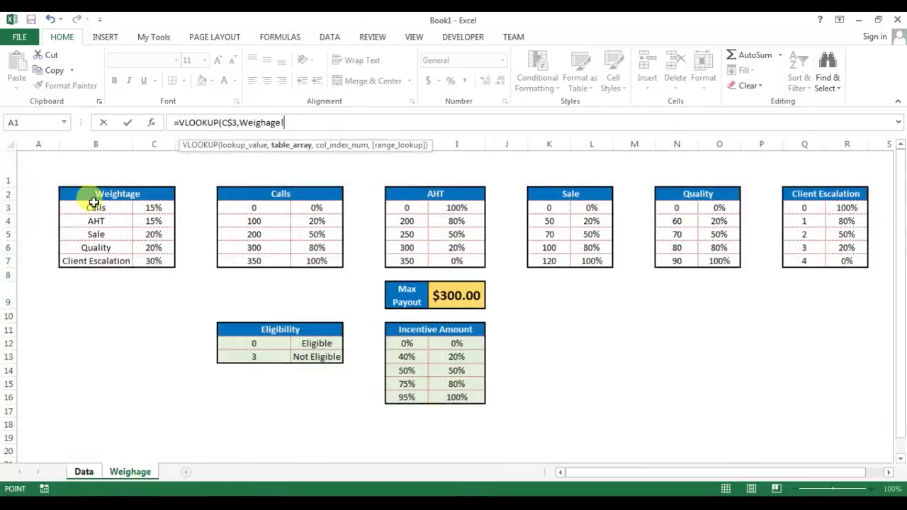
{"action": "left_click_drag", "start_coordinate": [92, 196], "coordinate": [123, 261]}
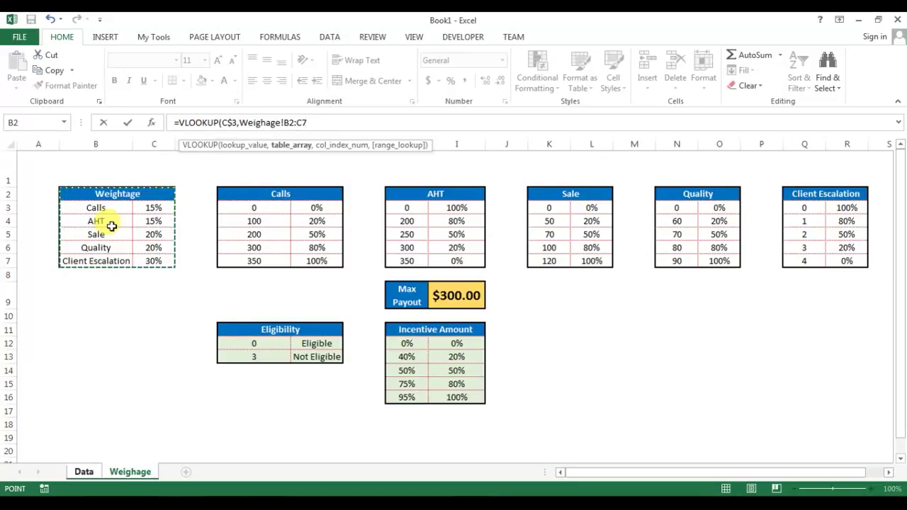
{"action": "key", "text": "F4"}
{"action": "type", "text": ","}
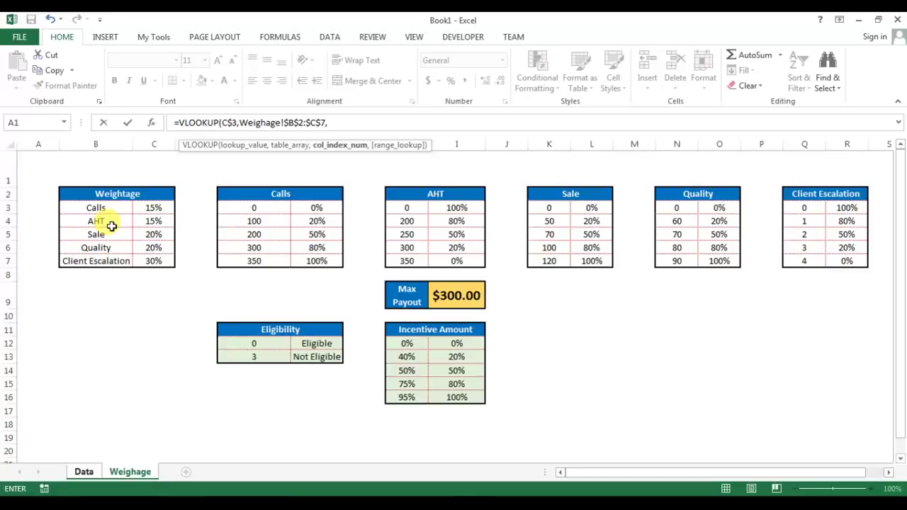
{"action": "type", "text": "2,"}
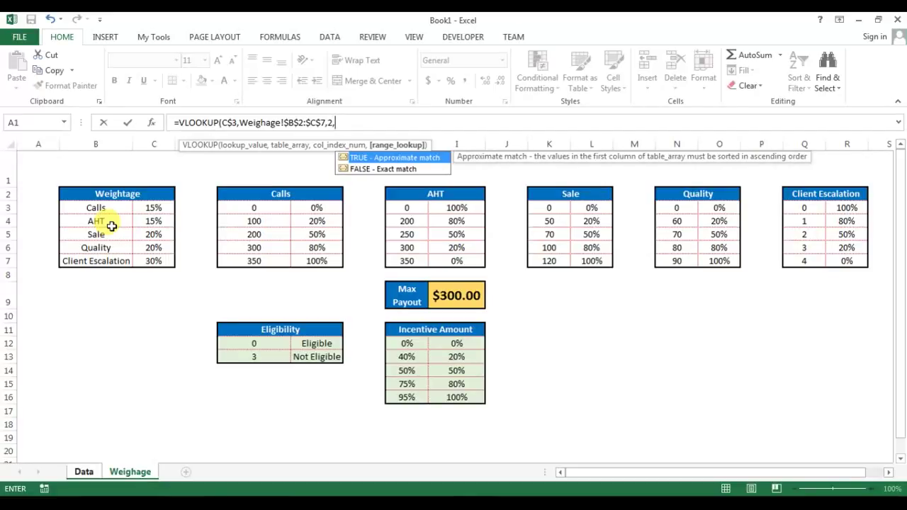
{"action": "type", "text": "0"}
{"action": "key", "text": "Return"}
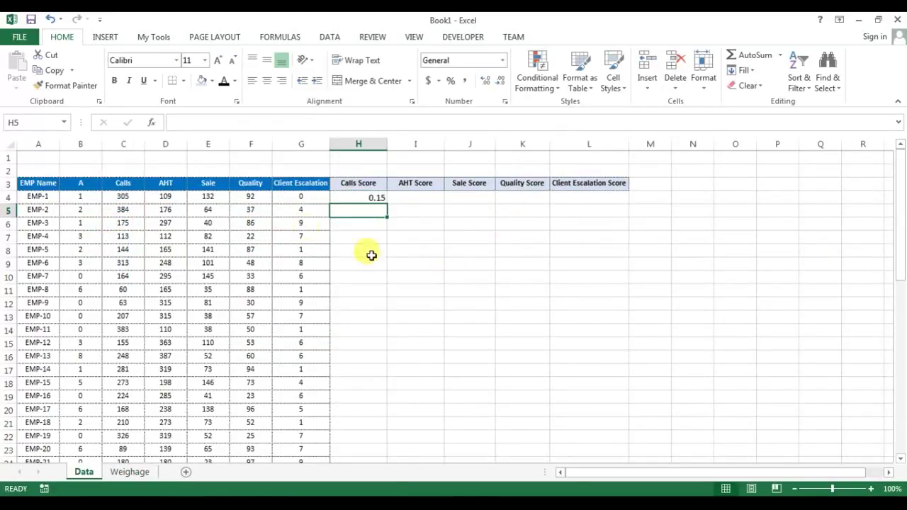
{"action": "left_click", "coordinate": [358, 195]}
{"action": "key", "text": "ctrl+shift+g"}
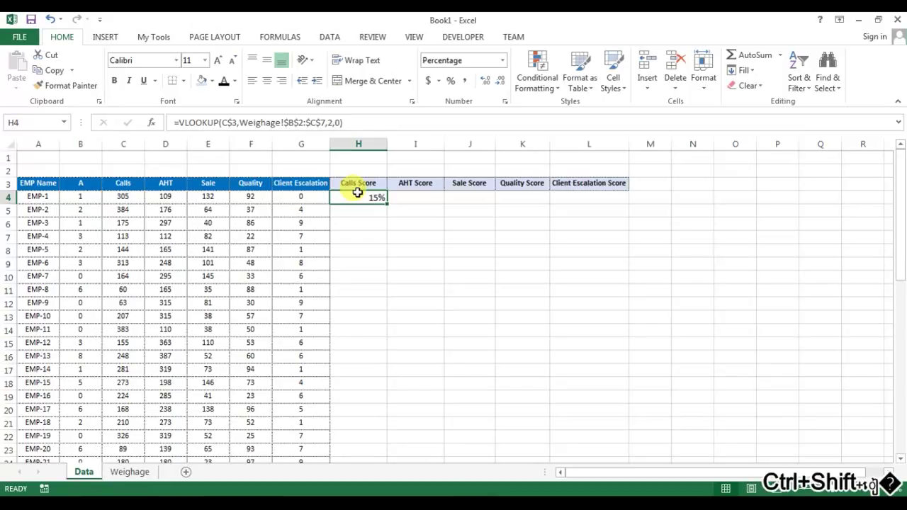
{"action": "left_click_drag", "start_coordinate": [386, 202], "coordinate": [399, 387]}
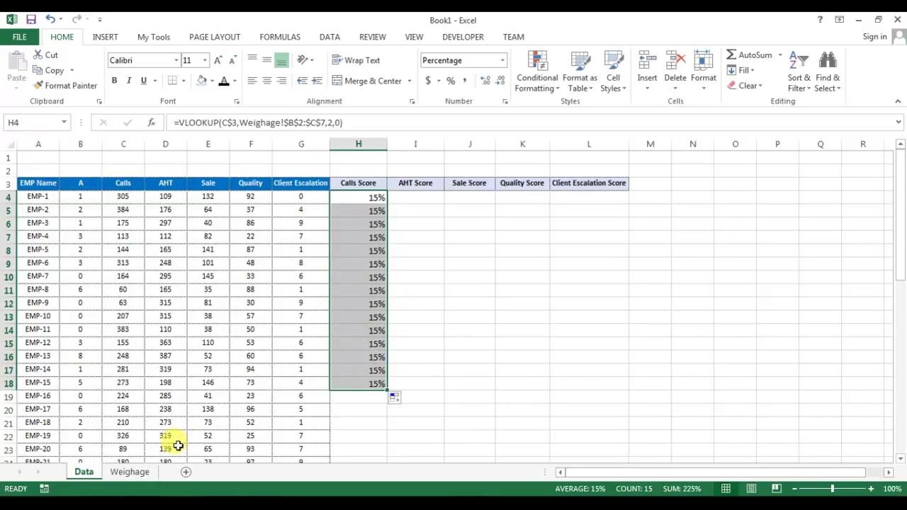
Confirm the 15% Calls weightage on Weighage and review the Calls Score results in H4:H18
{"action": "left_click", "coordinate": [139, 473]}
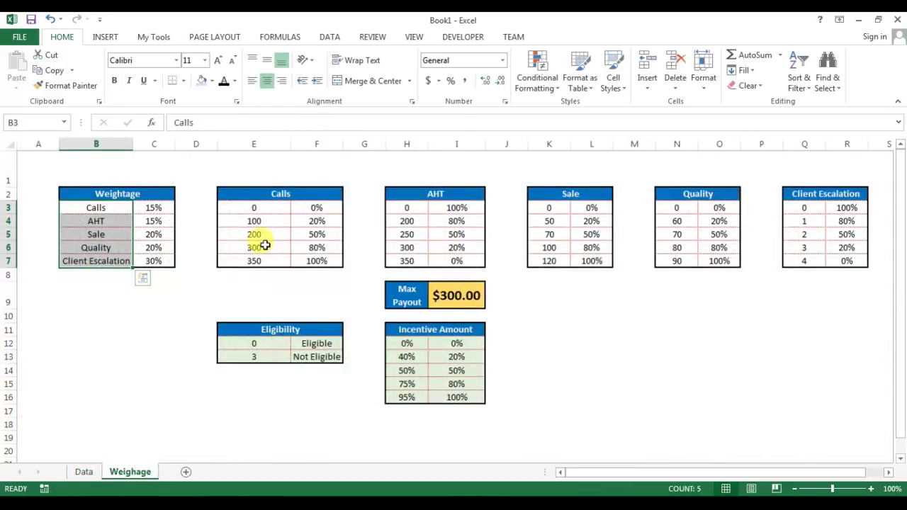
{"action": "left_click", "coordinate": [152, 212]}
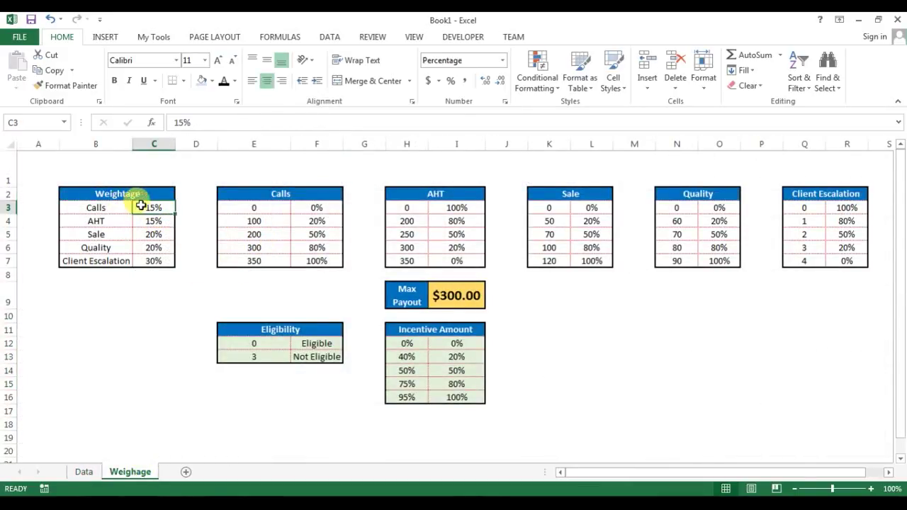
{"action": "left_click", "coordinate": [84, 473]}
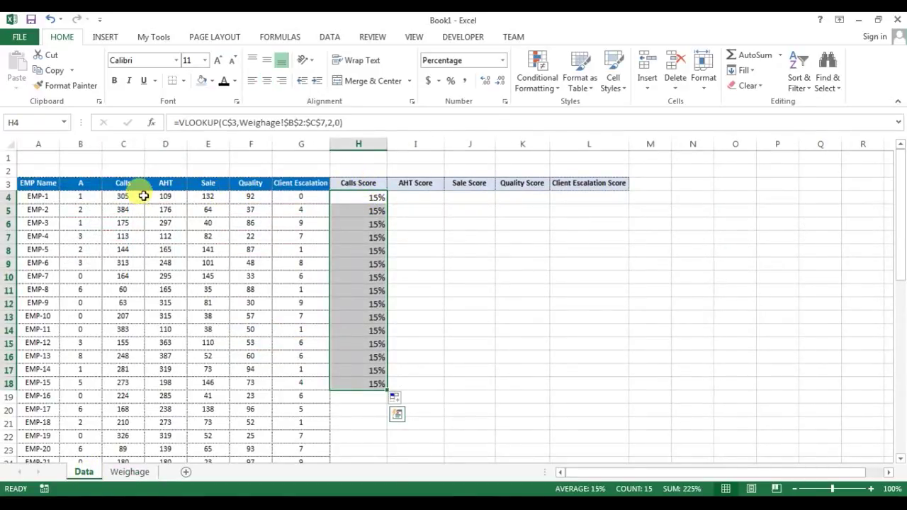
{"action": "left_click_drag", "start_coordinate": [358, 263], "coordinate": [359, 277]}
{"action": "left_click_drag", "start_coordinate": [371, 197], "coordinate": [361, 383]}
{"action": "left_click_drag", "start_coordinate": [125, 197], "coordinate": [119, 377]}
{"action": "left_click", "coordinate": [380, 196]}
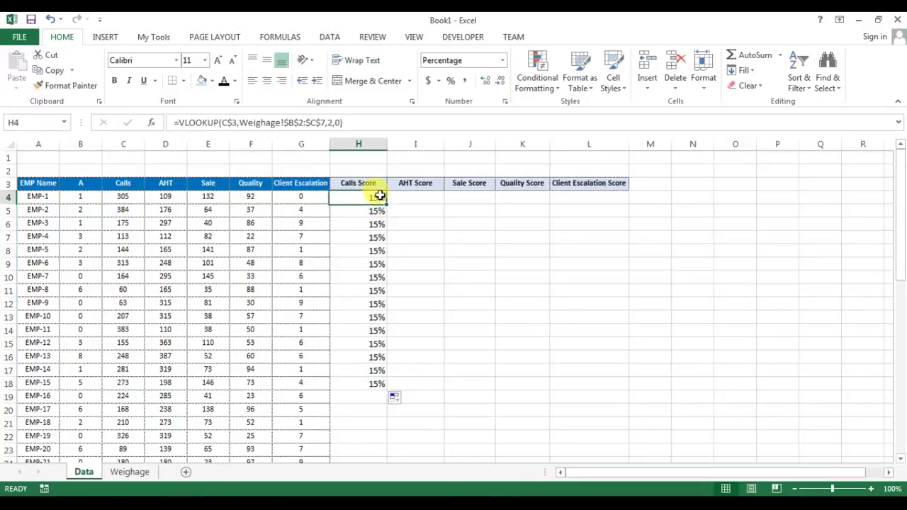
{"action": "left_click", "coordinate": [129, 472]}
{"action": "left_click_drag", "start_coordinate": [286, 194], "coordinate": [298, 259]}
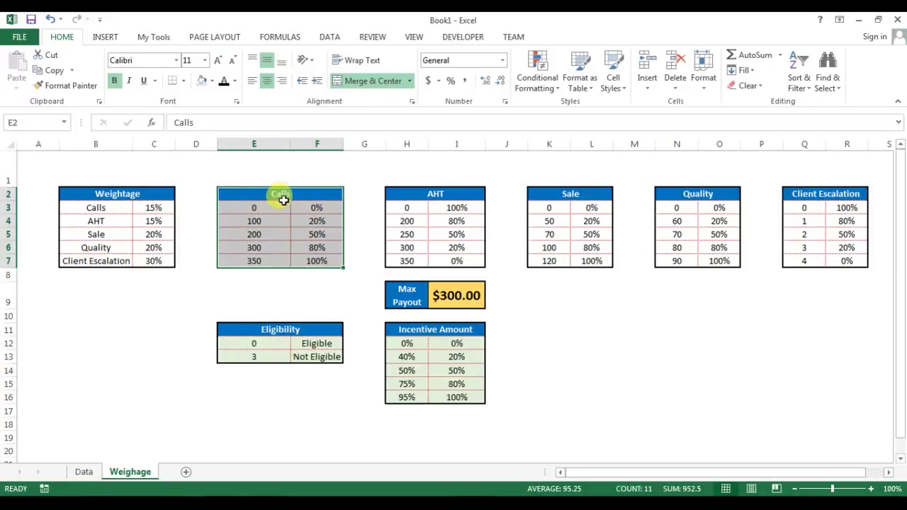
{"action": "left_click", "coordinate": [251, 211]}
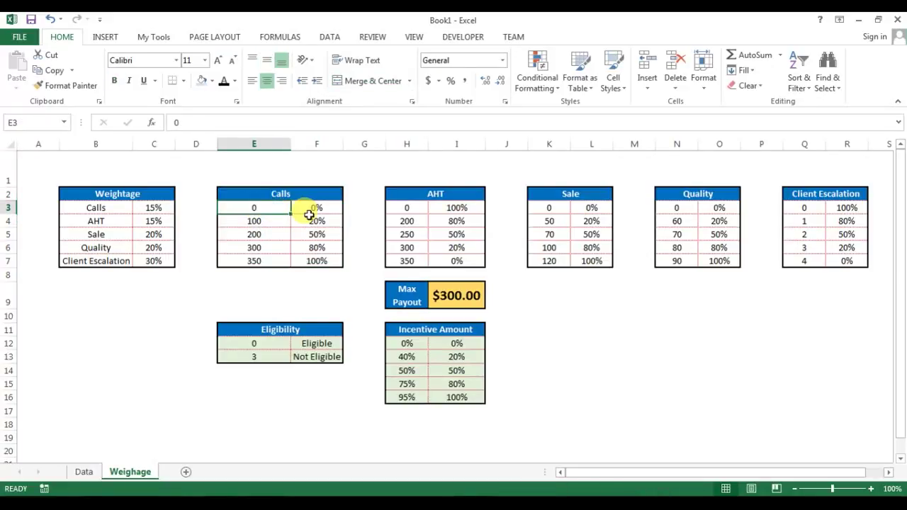
{"action": "left_click", "coordinate": [250, 222]}
{"action": "left_click", "coordinate": [316, 220]}
{"action": "left_click", "coordinate": [253, 234]}
{"action": "left_click", "coordinate": [317, 237]}
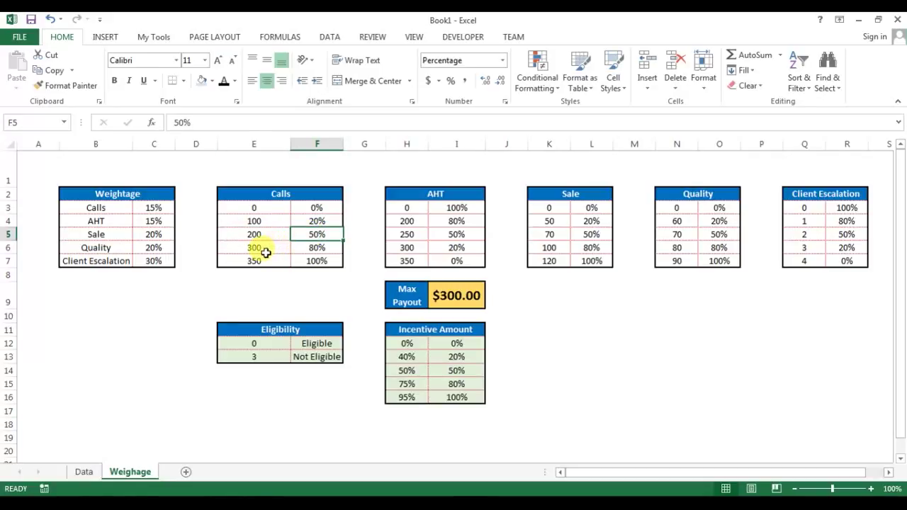
{"action": "left_click", "coordinate": [263, 248]}
{"action": "left_click", "coordinate": [314, 246]}
{"action": "left_click_drag", "start_coordinate": [319, 224], "coordinate": [324, 260]}
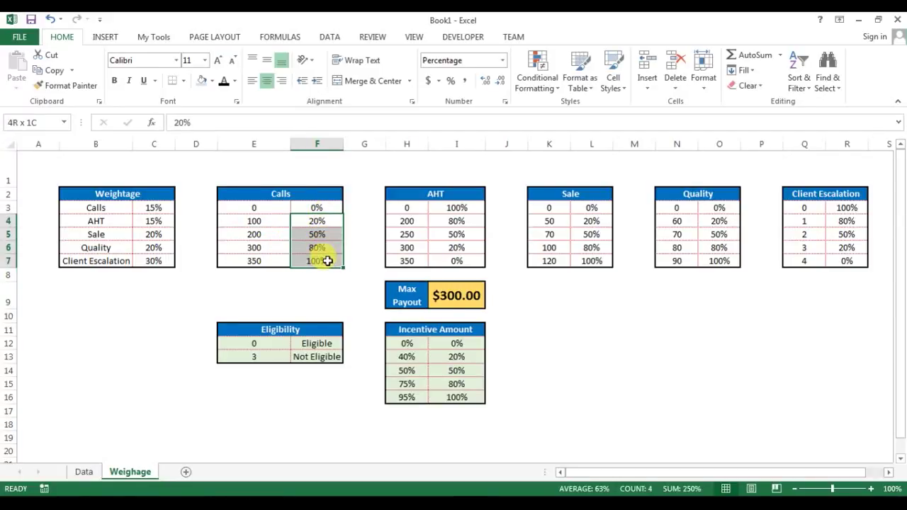
{"action": "left_click", "coordinate": [156, 207]}
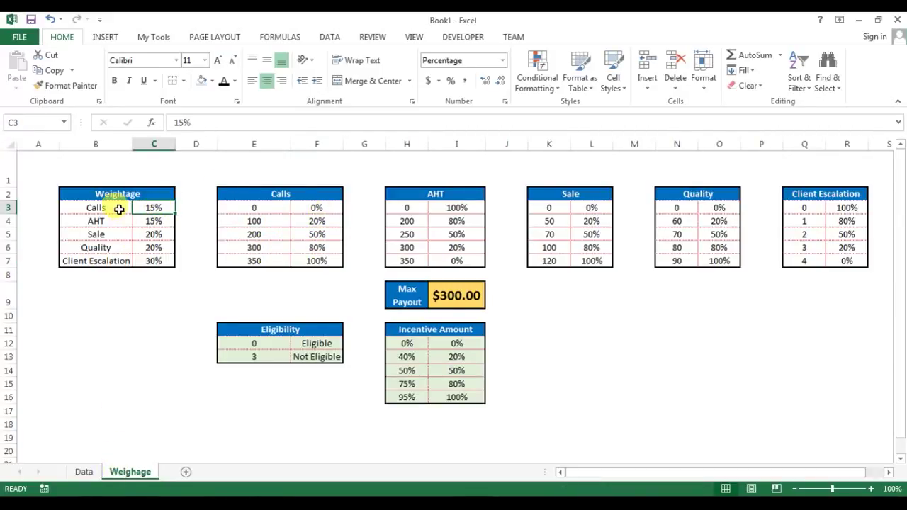
{"action": "left_click", "coordinate": [83, 471]}
{"action": "left_click", "coordinate": [422, 197]}
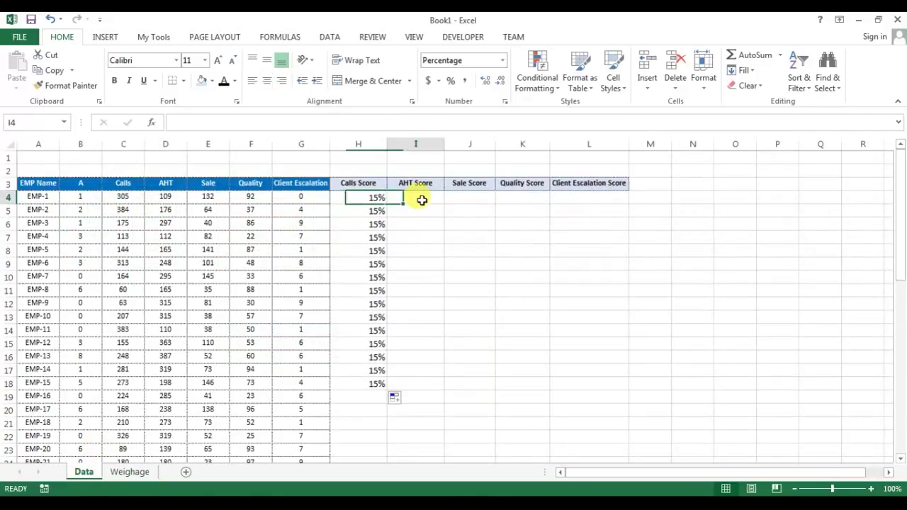
Start =VLOOKUP(C4, in M4 using the first employee's Calls value
{"action": "left_click", "coordinate": [649, 196]}
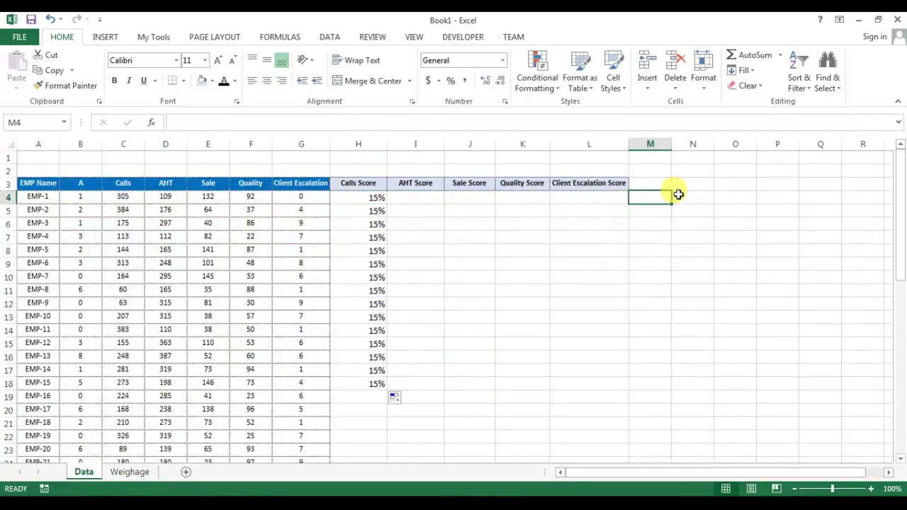
{"action": "type", "text": "=c"}
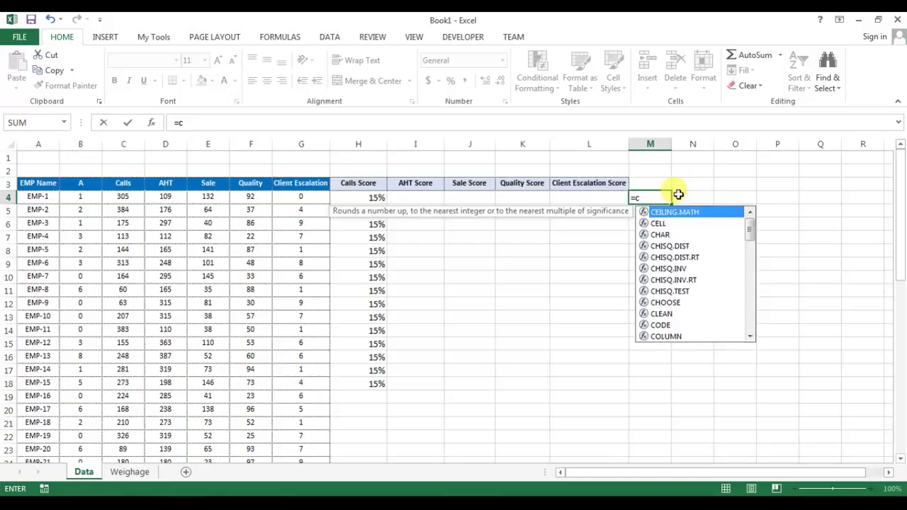
{"action": "key", "text": "BackSpace"}
{"action": "type", "text": "vl"}
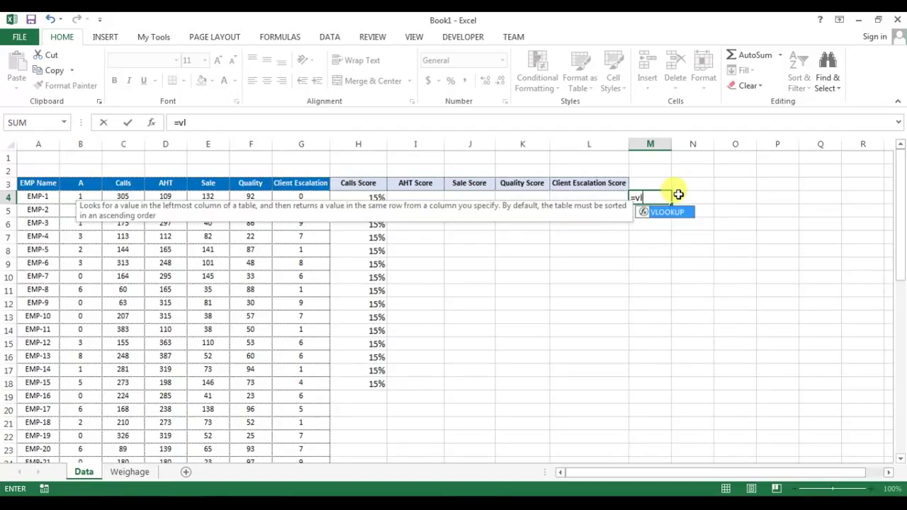
{"action": "key", "text": "Tab"}
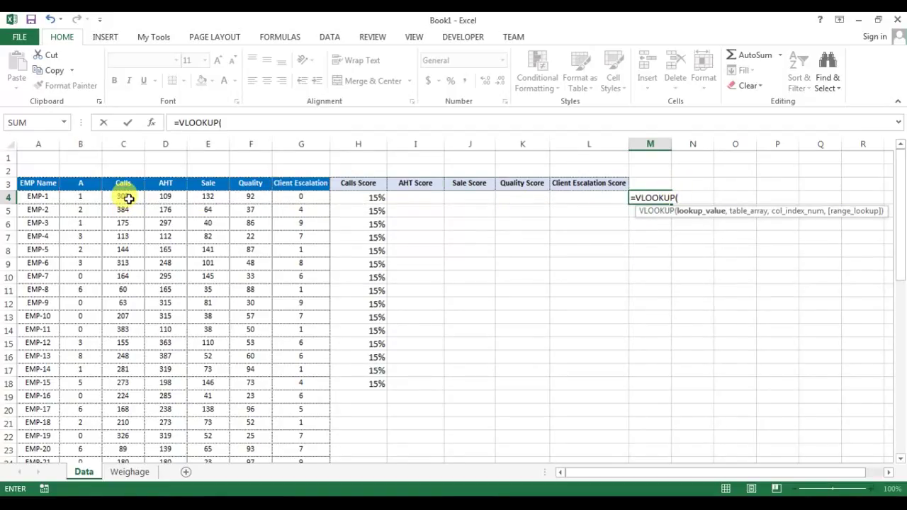
{"action": "left_click", "coordinate": [129, 199]}
{"action": "type", "text": ","}
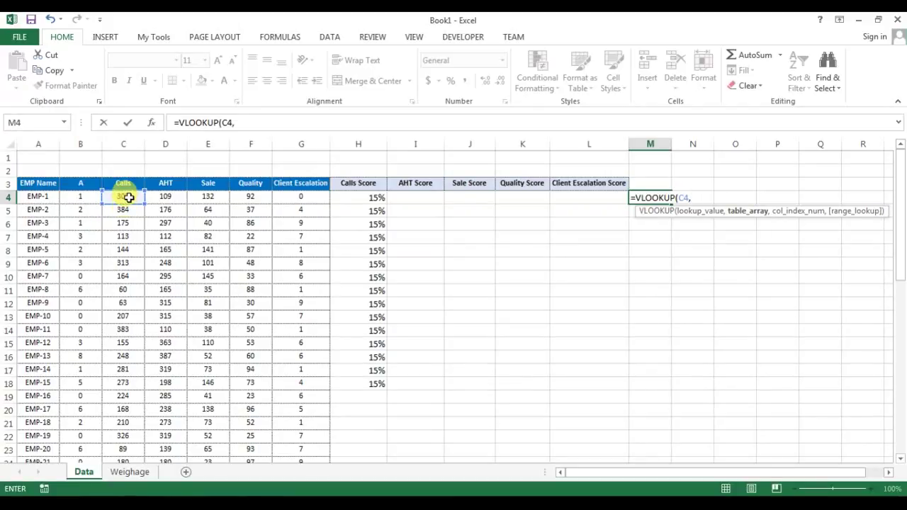
Complete it with Weighage!$E$2:$F$7, column 2, approximate match, returning 0.8
{"action": "left_click", "coordinate": [132, 473]}
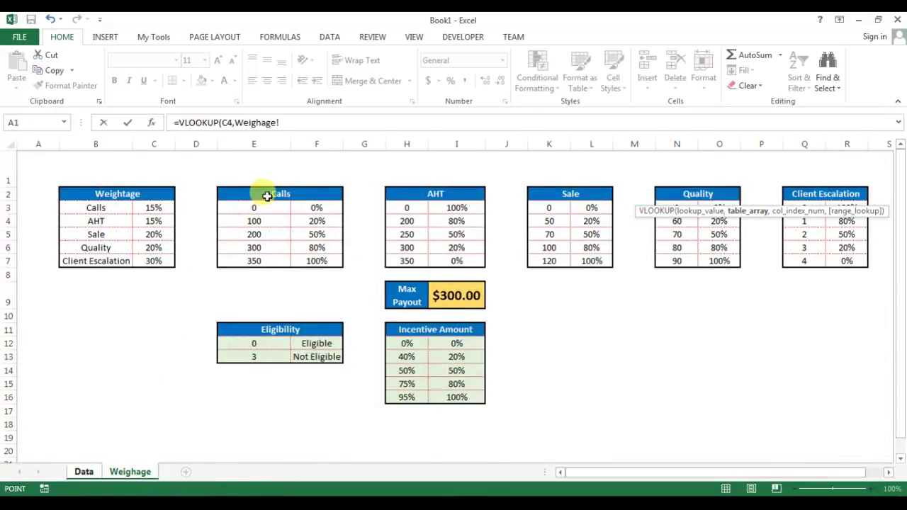
{"action": "left_click_drag", "start_coordinate": [267, 197], "coordinate": [289, 261]}
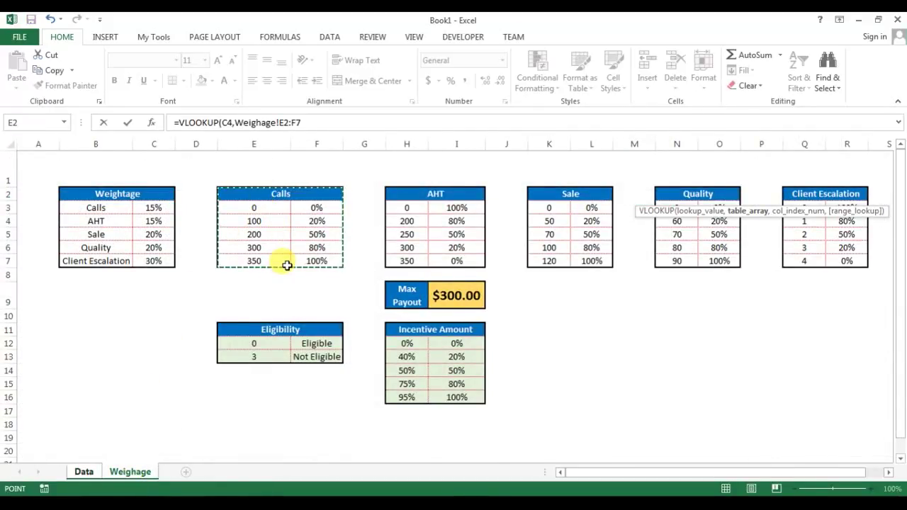
{"action": "key", "text": "F4"}
{"action": "type", "text": ","}
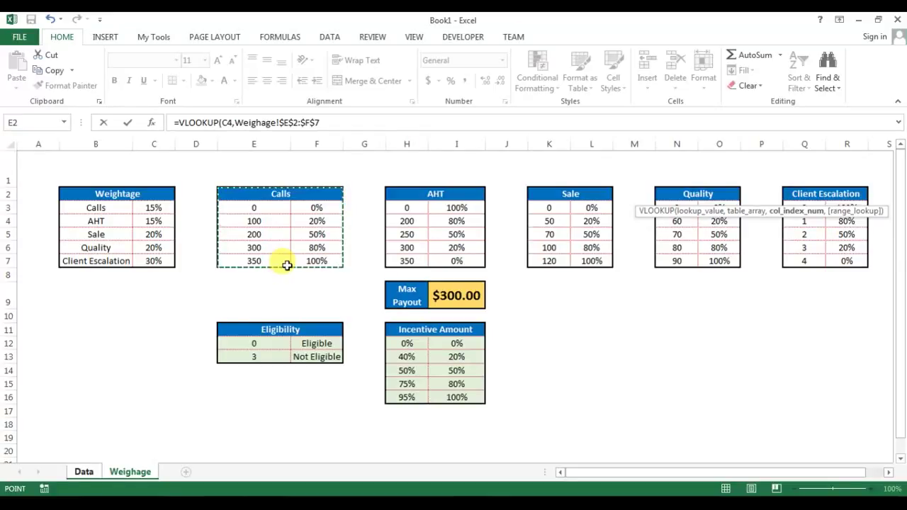
{"action": "type", "text": "2,"}
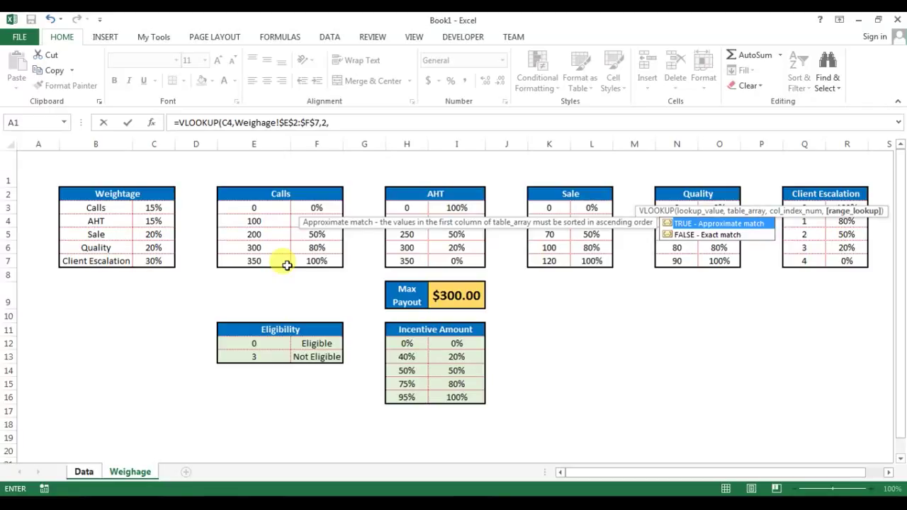
{"action": "type", "text": "1"}
{"action": "key", "text": "Return"}
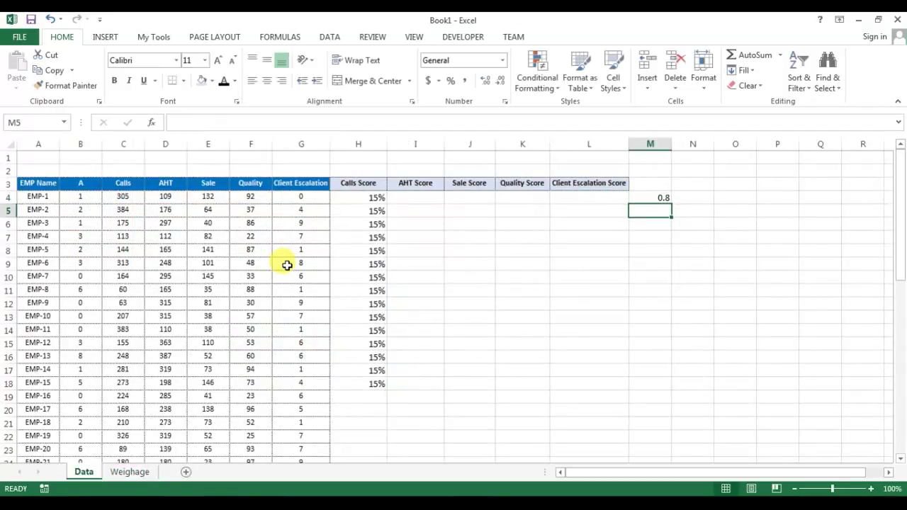
Fill the lookup down M4:M13 as percentages and check the M4 and H4 formulas
{"action": "left_click_drag", "start_coordinate": [659, 197], "coordinate": [663, 328]}
{"action": "key", "text": "ctrl+d"}
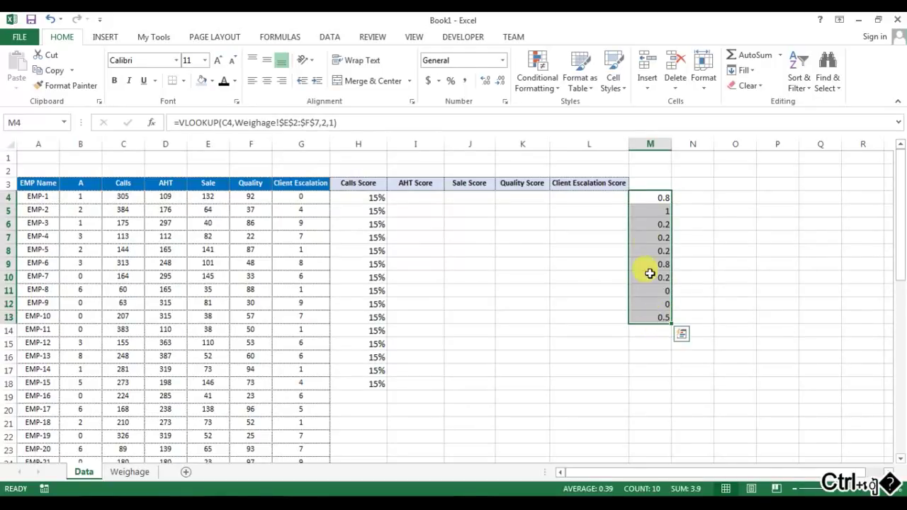
{"action": "key", "text": "ctrl+shift+5"}
{"action": "left_click", "coordinate": [666, 197]}
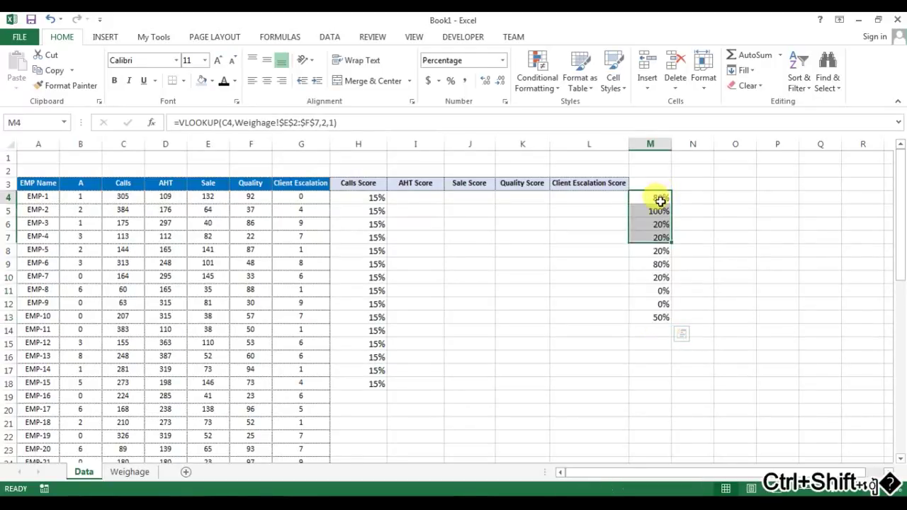
{"action": "left_click", "coordinate": [131, 197]}
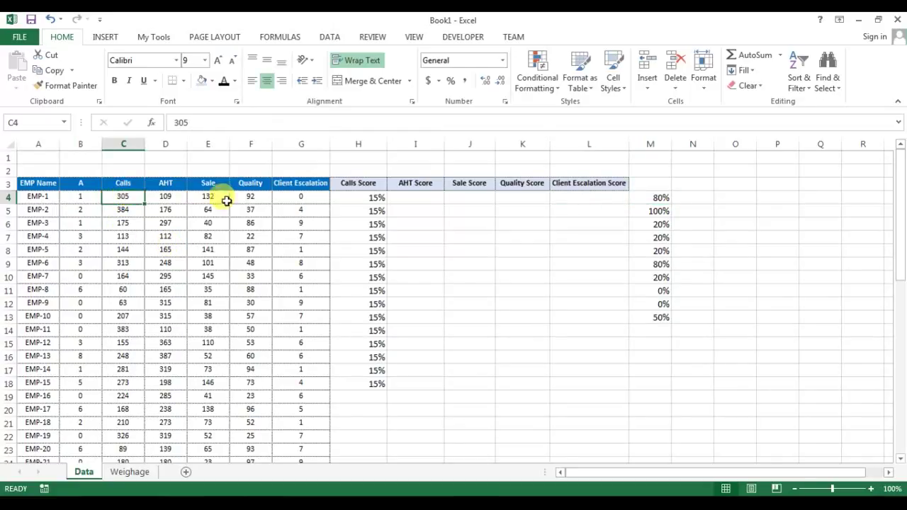
{"action": "left_click", "coordinate": [661, 198]}
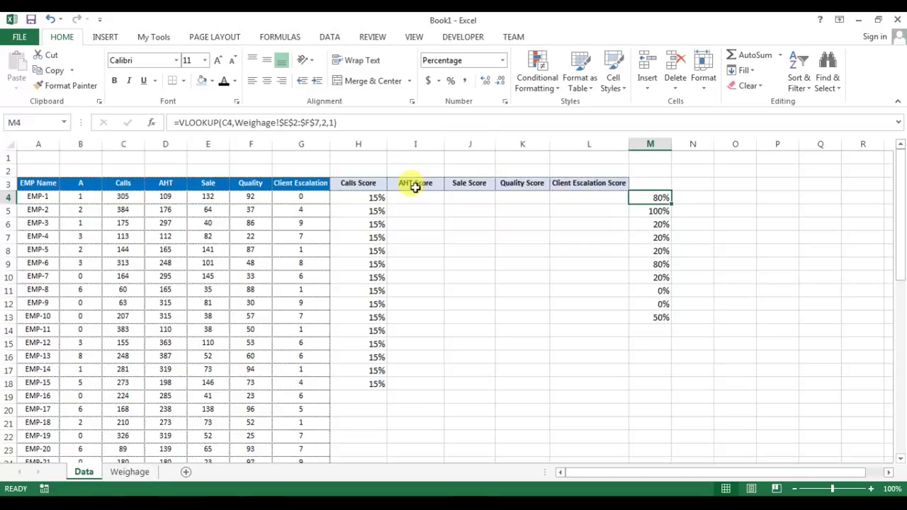
{"action": "left_click", "coordinate": [372, 196]}
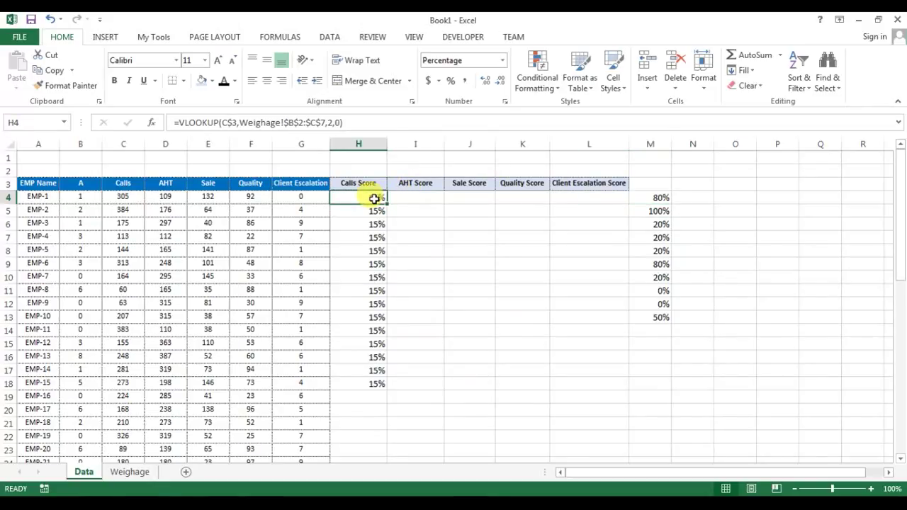
Compare the 300 and 350 call thresholds and 80% payout in the Weighage Calls table
{"action": "left_click", "coordinate": [131, 468]}
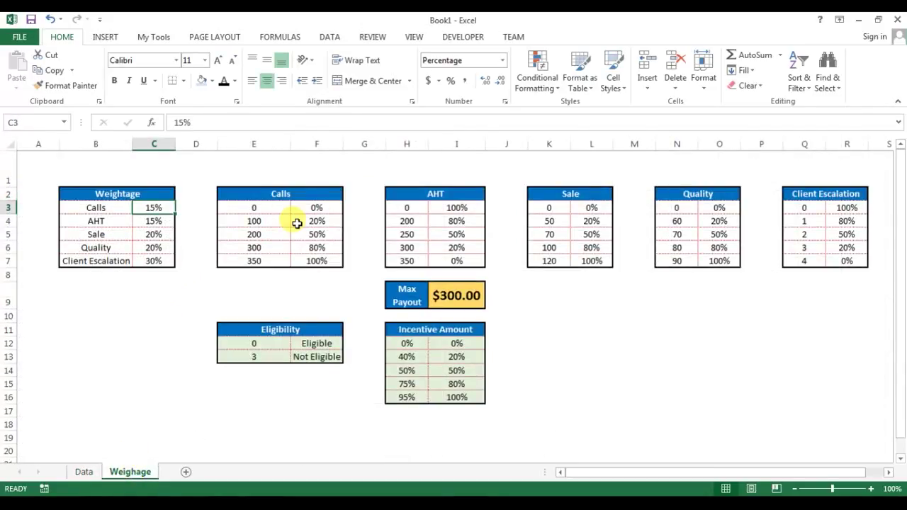
{"action": "left_click_drag", "start_coordinate": [268, 248], "coordinate": [304, 246]}
{"action": "left_click", "coordinate": [263, 257]}
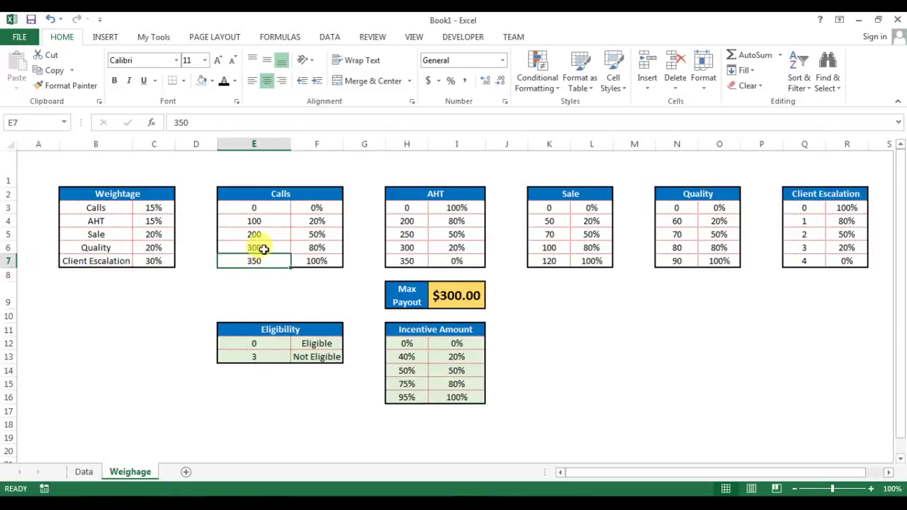
{"action": "left_click", "coordinate": [263, 248]}
{"action": "left_click", "coordinate": [257, 258]}
{"action": "left_click", "coordinate": [263, 248]}
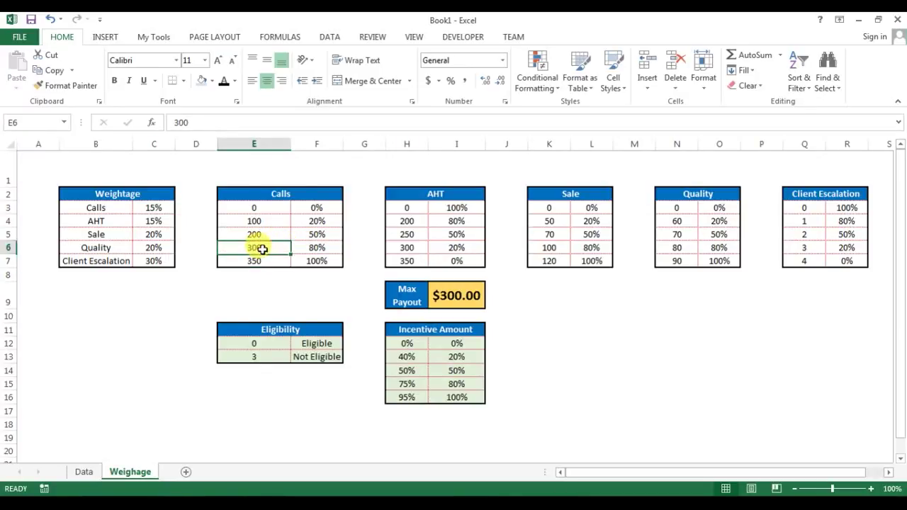
{"action": "left_click", "coordinate": [316, 246]}
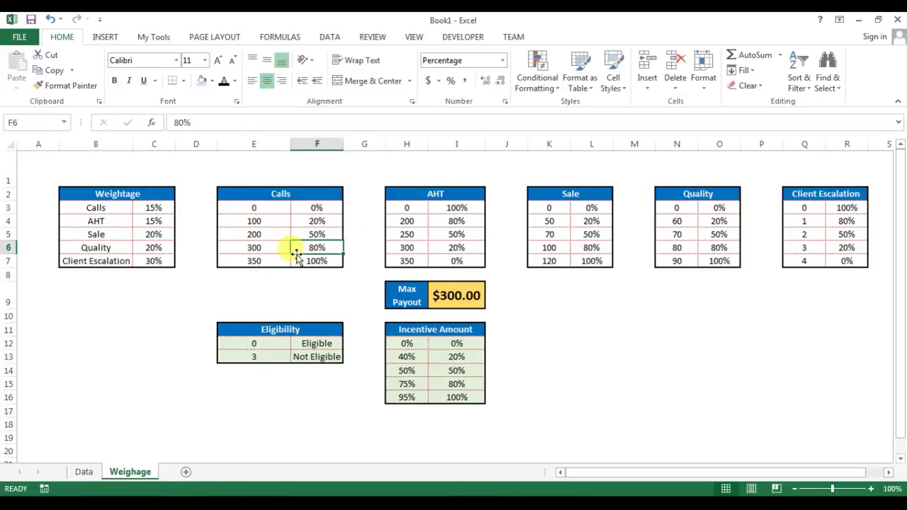
{"action": "left_click", "coordinate": [83, 473]}
{"action": "left_click", "coordinate": [661, 196]}
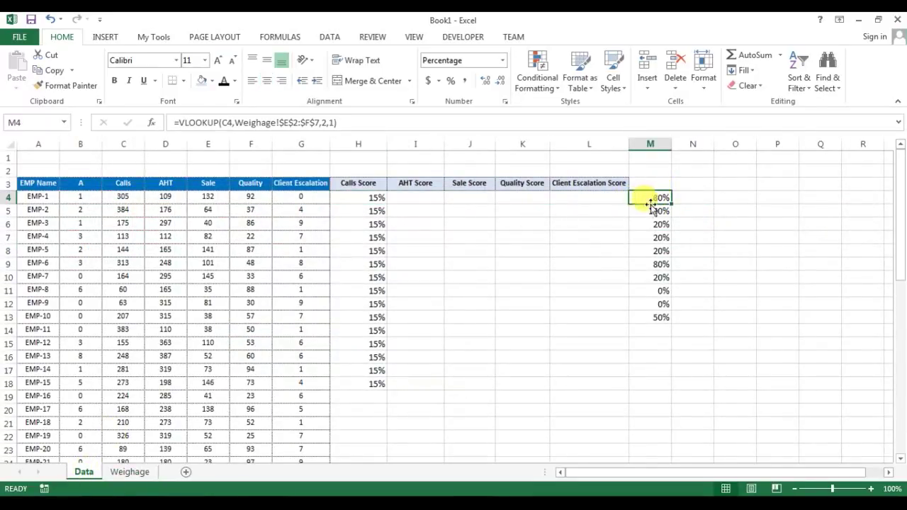
{"action": "left_click", "coordinate": [373, 197]}
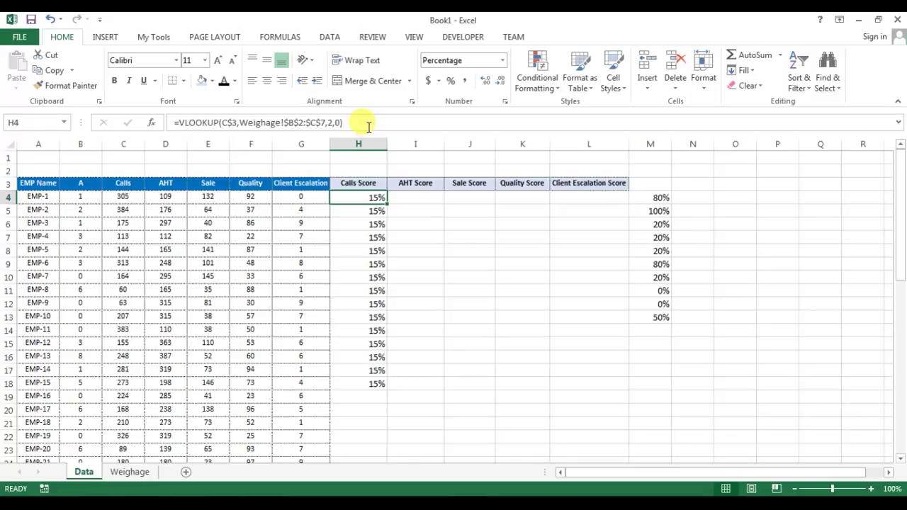
Copy the text of M4's VLOOKUP formula from the formula bar
{"action": "left_click", "coordinate": [407, 122]}
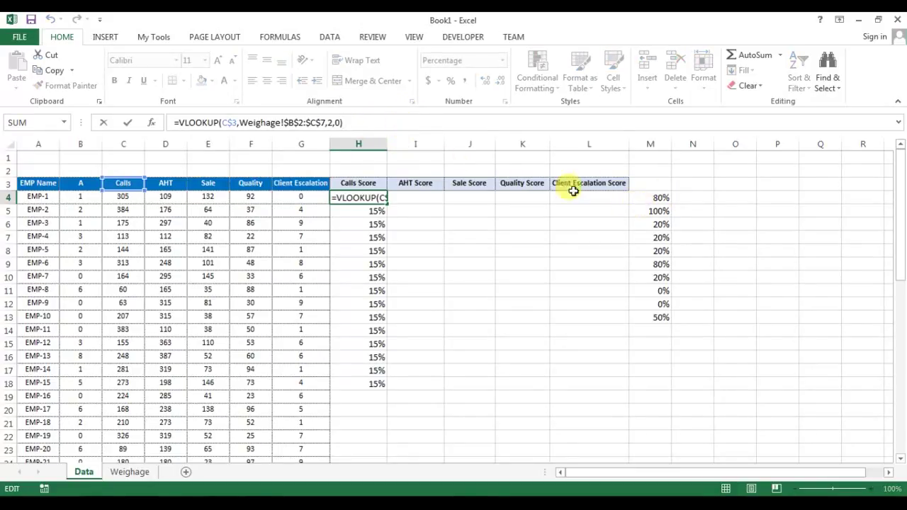
{"action": "key", "text": "Escape"}
{"action": "left_click", "coordinate": [658, 196]}
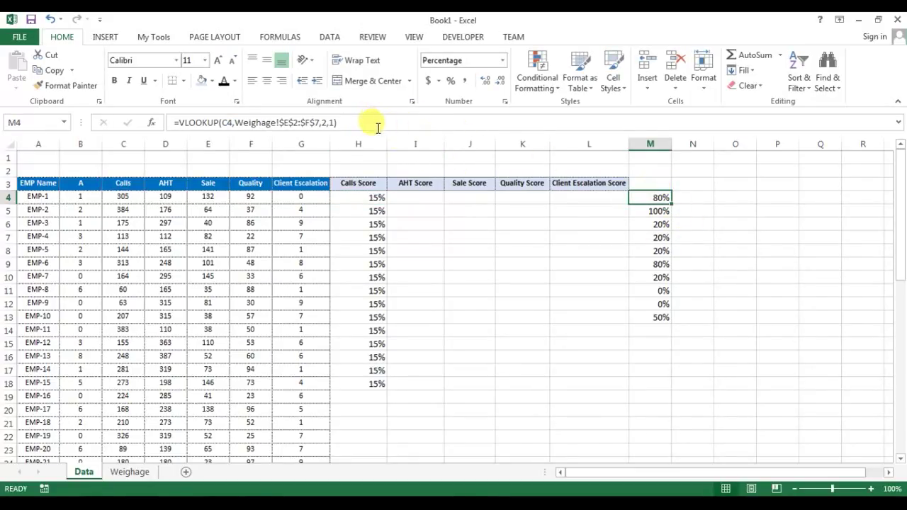
{"action": "left_click_drag", "start_coordinate": [378, 123], "coordinate": [167, 113]}
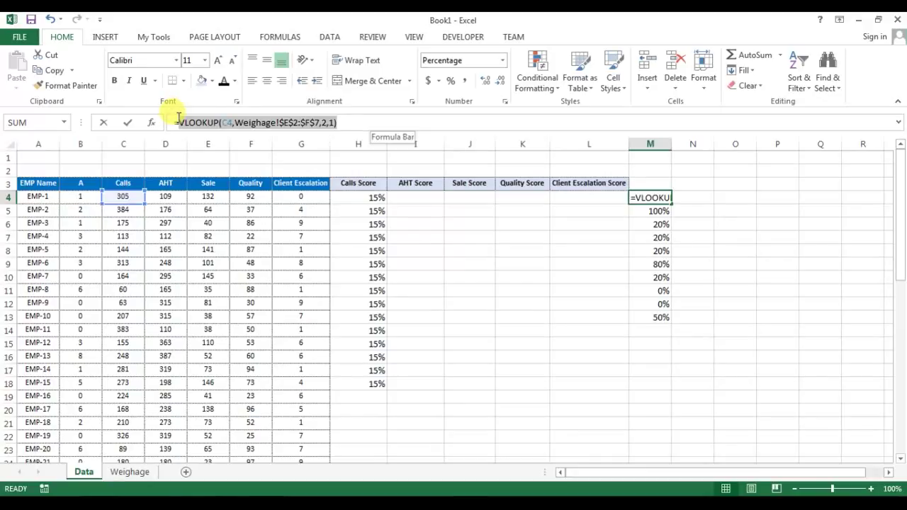
{"action": "key", "text": "ctrl+c"}
Multiply H4's formula by the pasted Calls lookup and fill it down to H18, giving 12%
{"action": "left_click", "coordinate": [375, 199]}
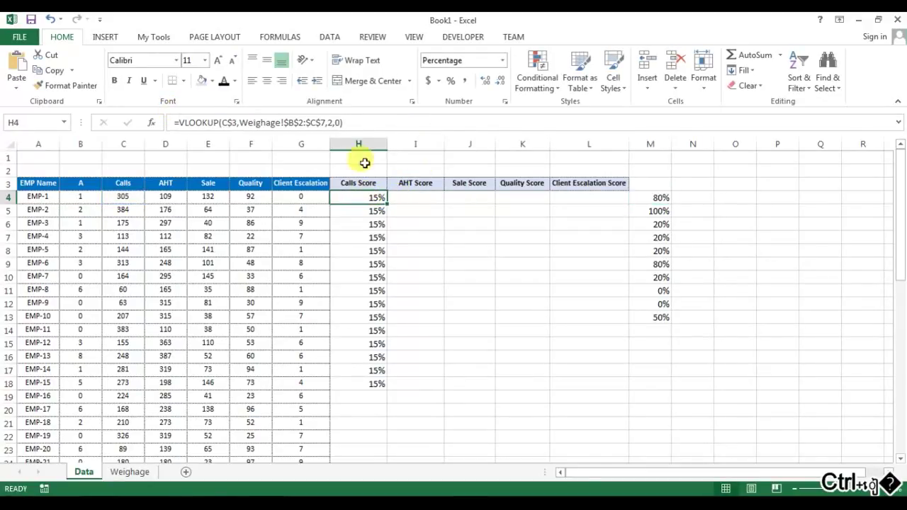
{"action": "left_click", "coordinate": [371, 117]}
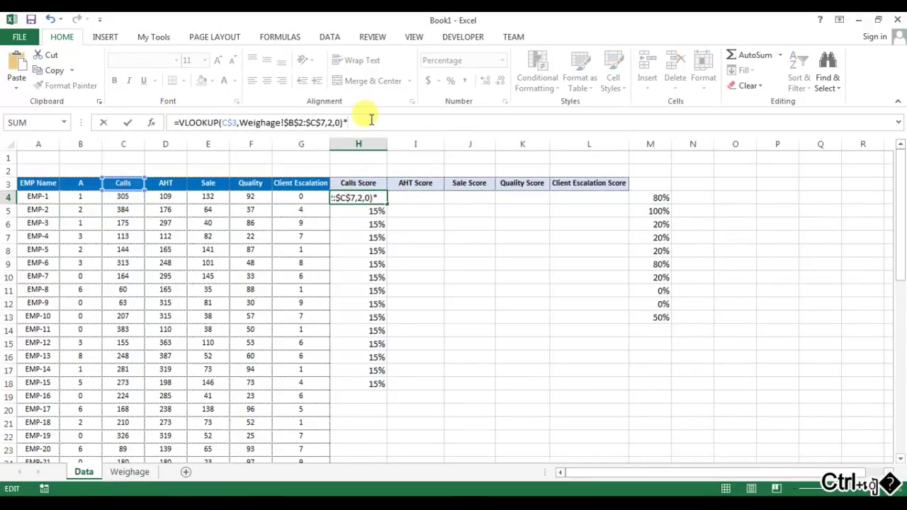
{"action": "key", "text": "ctrl+v"}
{"action": "key", "text": "Return"}
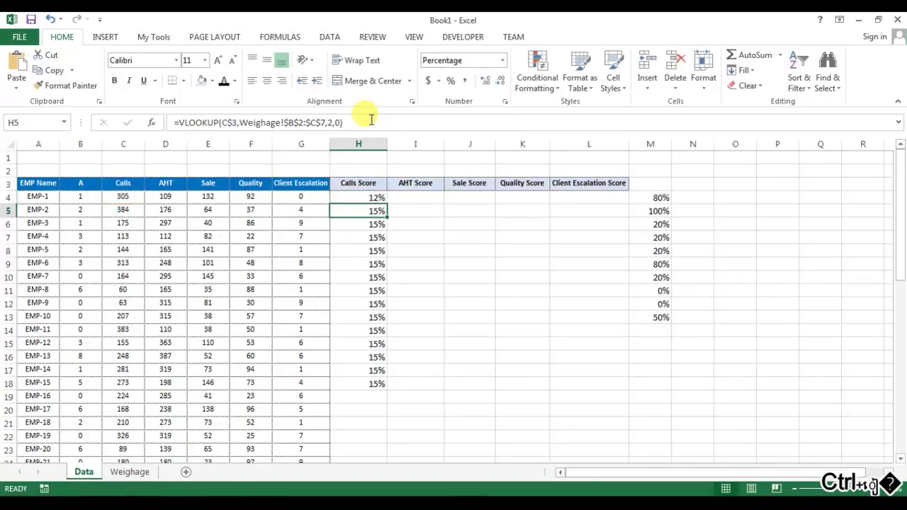
{"action": "left_click", "coordinate": [375, 200]}
{"action": "double_click", "coordinate": [388, 204]}
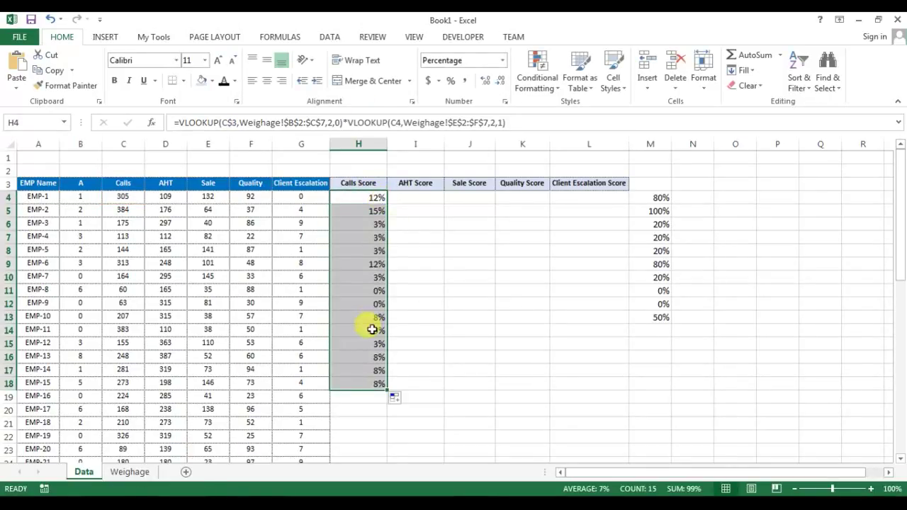
{"action": "left_click", "coordinate": [371, 266]}
{"action": "left_click_drag", "start_coordinate": [372, 199], "coordinate": [378, 384]}
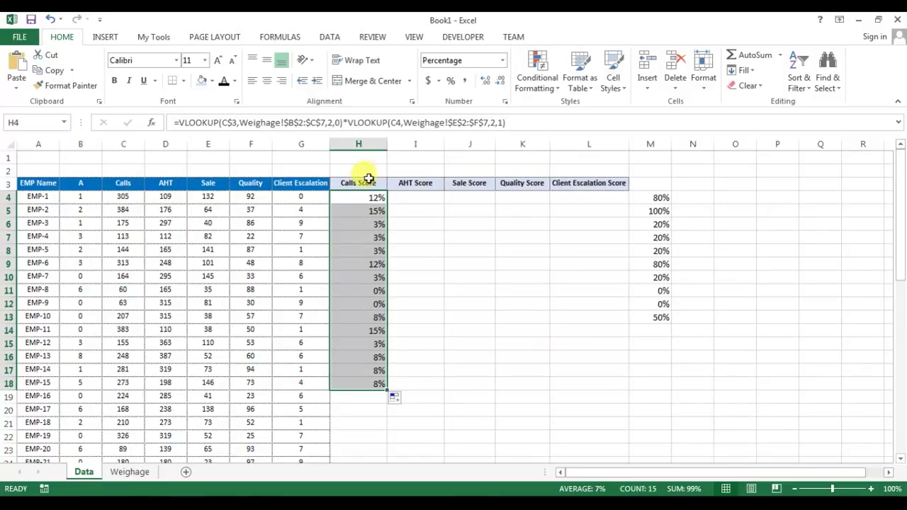
Fill the Calls Score formula from H18 down to row 53 in percentage format
{"action": "left_click", "coordinate": [307, 282]}
{"action": "key", "text": "ctrl+Down"}
{"action": "key", "text": "Right"}
{"action": "key", "text": "ctrl+shift+Up"}
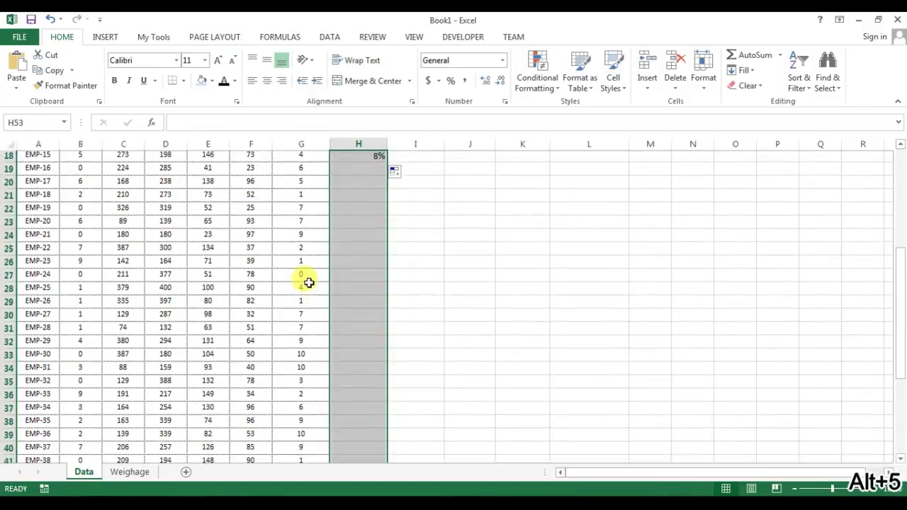
{"action": "key", "text": "ctrl+d"}
{"action": "key", "text": "ctrl+shift+5"}
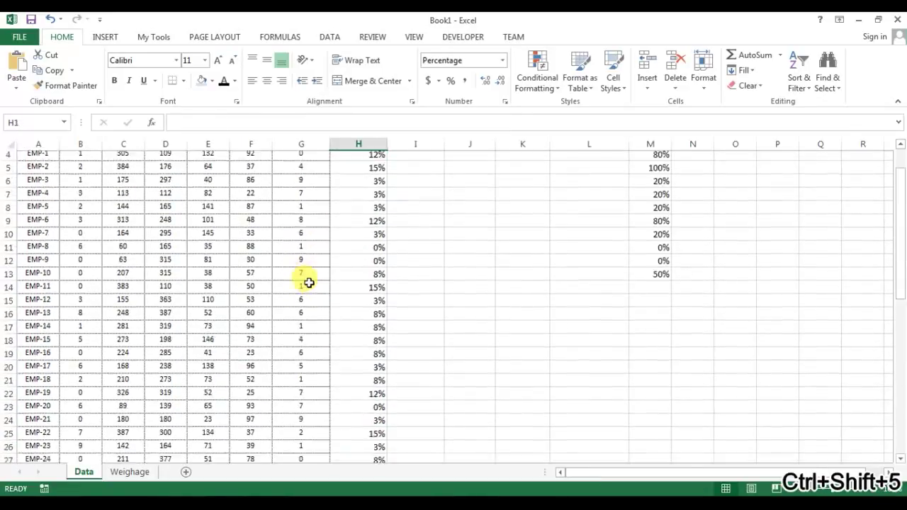
Freeze panes at the first employee row to lock the header rows and columns
{"action": "key", "text": "ctrl+Up"}
{"action": "key", "text": "ctrl+shift+4"}
{"action": "key", "text": "Right"}
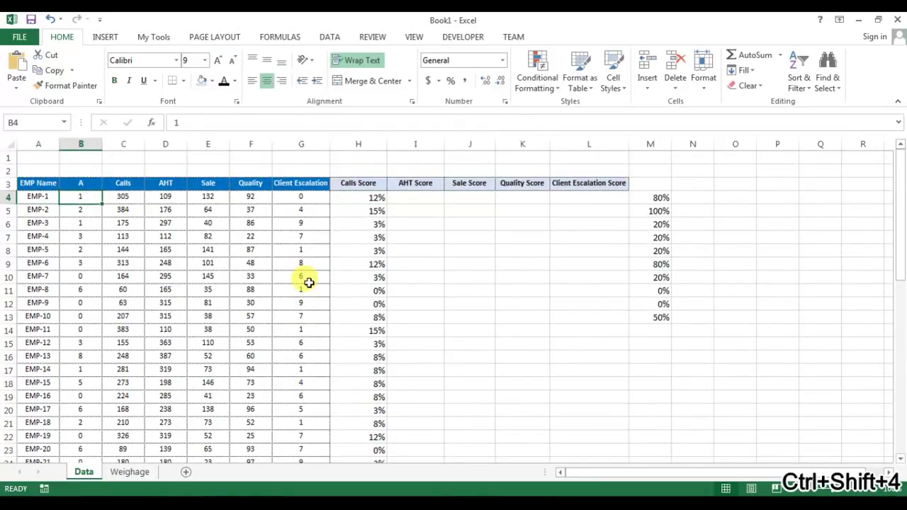
{"action": "key", "text": "alt+w"}
{"action": "key", "text": "f"}
{"action": "key", "text": "f"}
{"action": "key", "text": "Right"}
Delete the temporary lookup values in M4:M13
{"action": "key", "text": "ctrl+Right"}
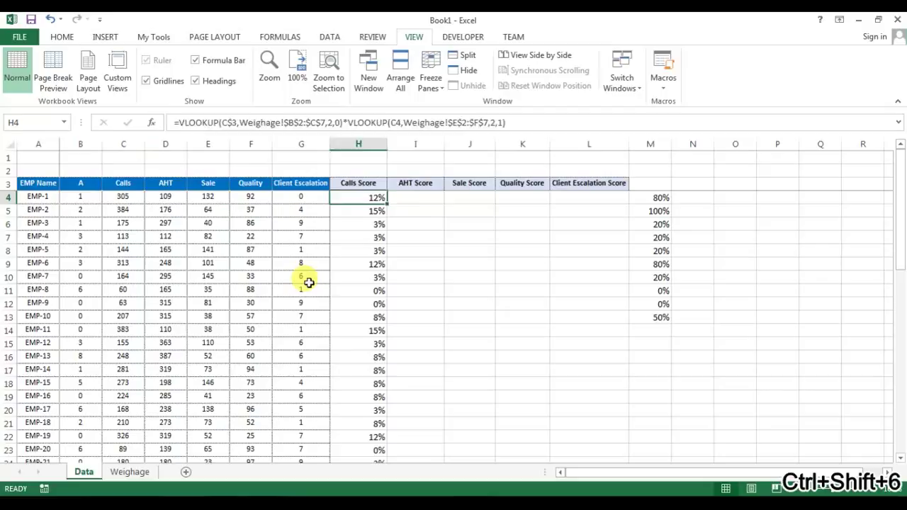
{"action": "key", "text": "Right"}
{"action": "key", "text": "Right"}
{"action": "key", "text": "Right"}
{"action": "key", "text": "Right"}
{"action": "key", "text": "Right"}
{"action": "key", "text": "Right"}
{"action": "key", "text": "Left"}
{"action": "key", "text": "ctrl+shift+Down"}
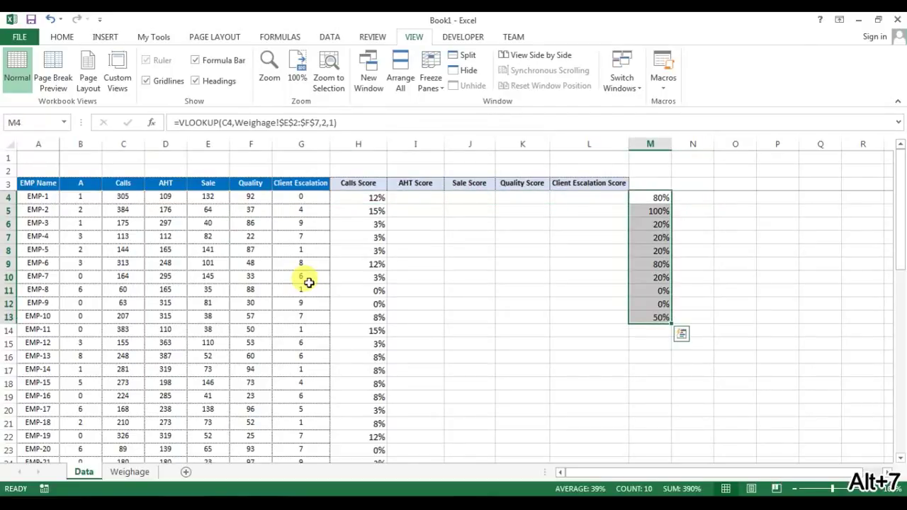
{"action": "key", "text": "Delete"}
{"action": "left_click", "coordinate": [348, 196]}
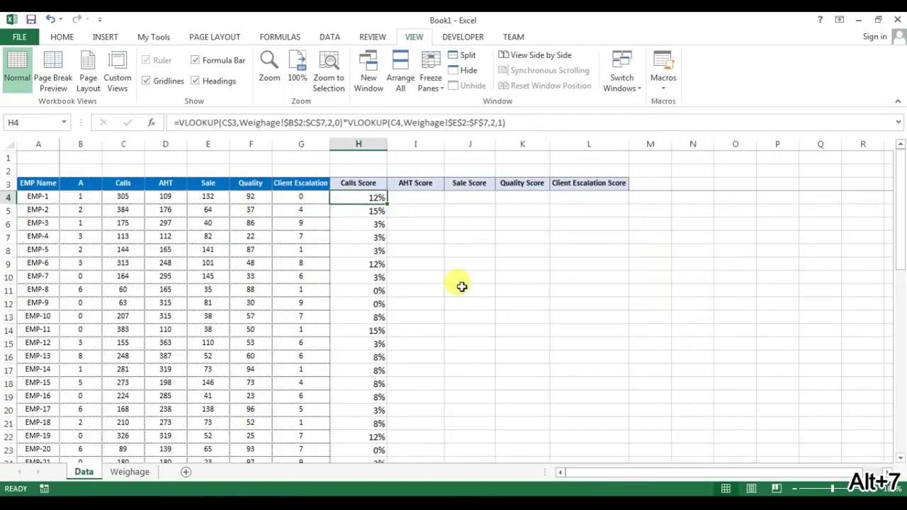
Enter =VLOOKUP(D$3,Weighage!$B$2:$C$7,2,0) in I4 so it returns the AHT weightage 0.15
{"action": "left_click", "coordinate": [425, 198]}
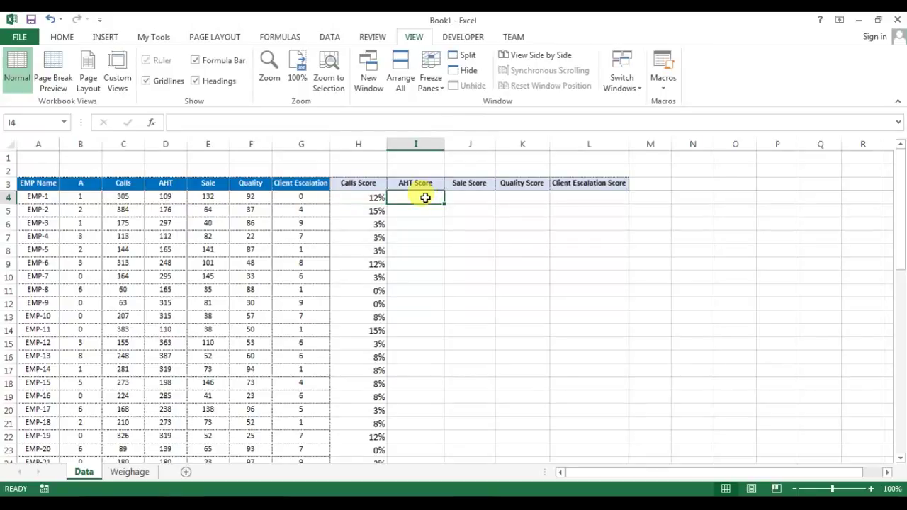
{"action": "type", "text": "=vl"}
{"action": "key", "text": "Tab"}
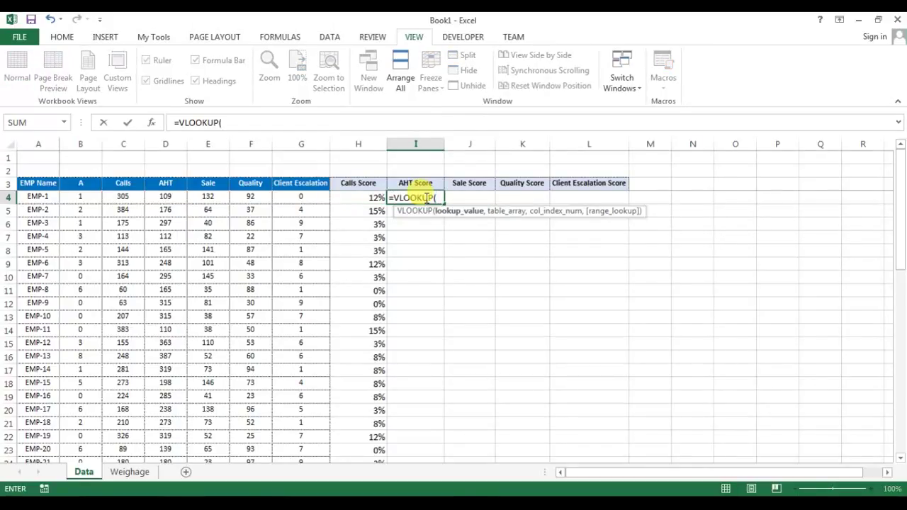
{"action": "left_click", "coordinate": [172, 184]}
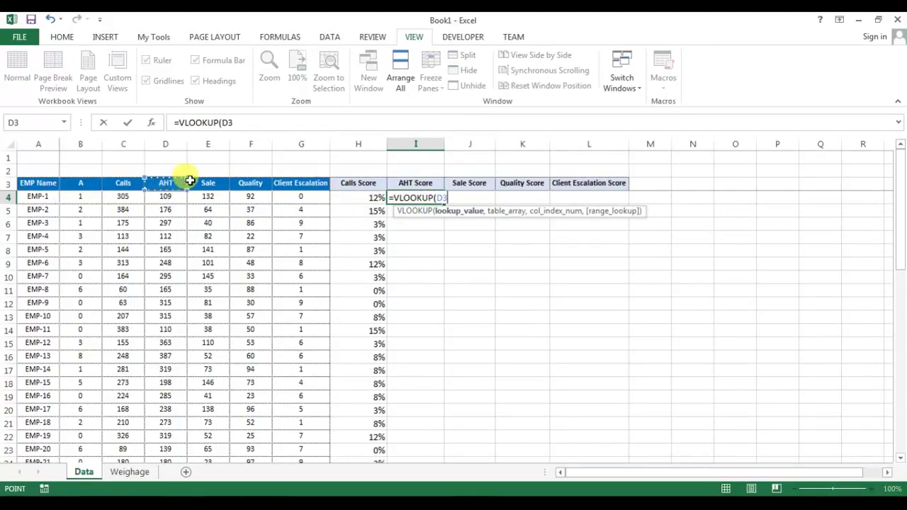
{"action": "left_click", "coordinate": [234, 123]}
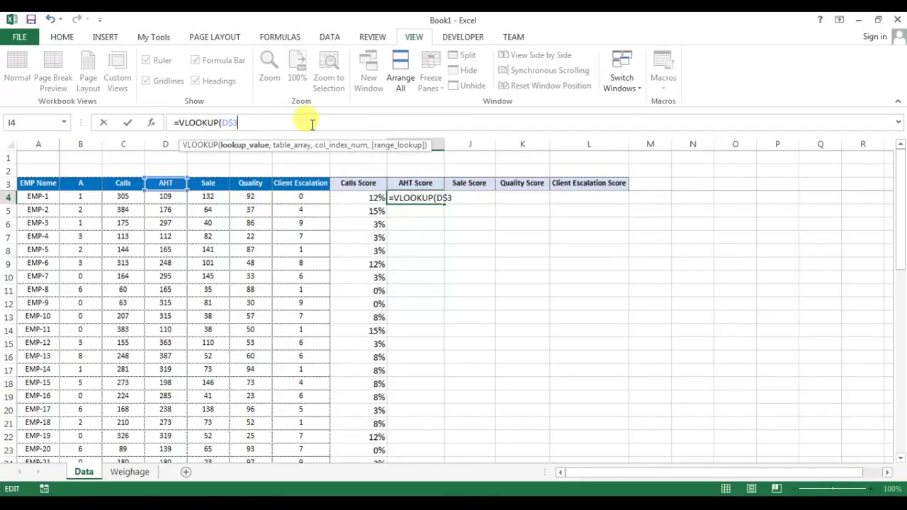
{"action": "type", "text": ","}
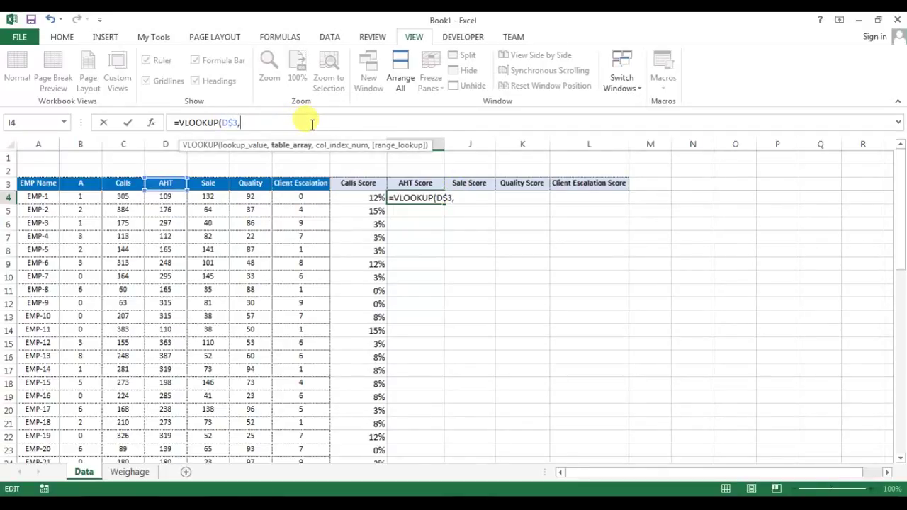
{"action": "left_click", "coordinate": [131, 472]}
{"action": "mouse_move", "coordinate": [429, 194]}
{"action": "left_mouse_down"}
{"action": "mouse_move", "coordinate": [439, 205]}
{"action": "mouse_move", "coordinate": [446, 259]}
{"action": "left_mouse_up"}
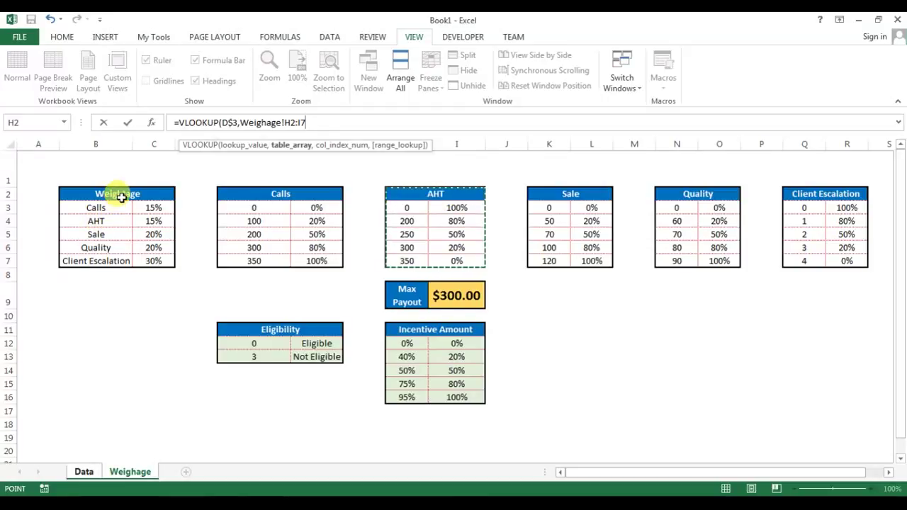
{"action": "left_click_drag", "start_coordinate": [122, 194], "coordinate": [127, 262]}
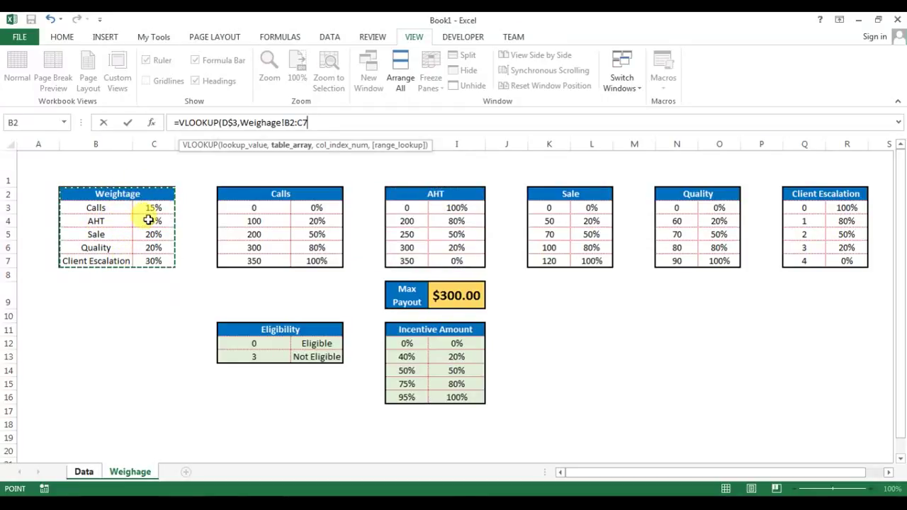
{"action": "key", "text": "F4"}
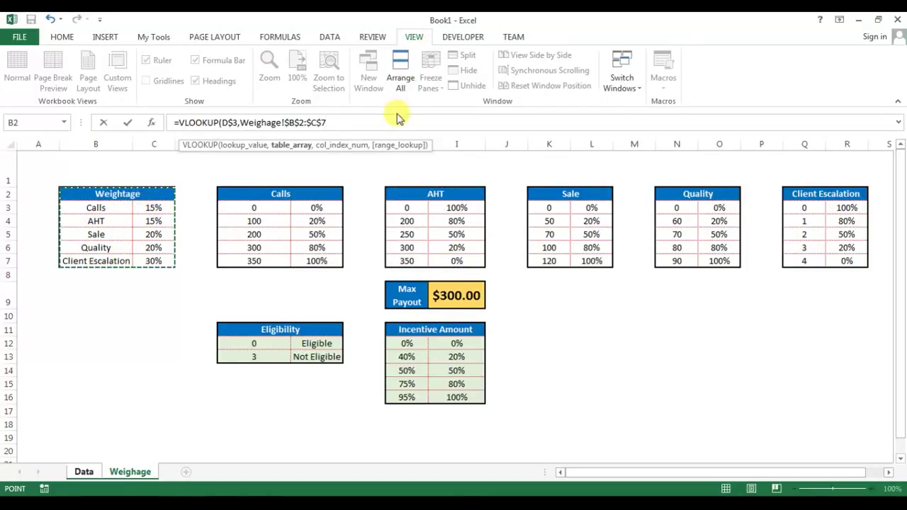
{"action": "type", "text": ","}
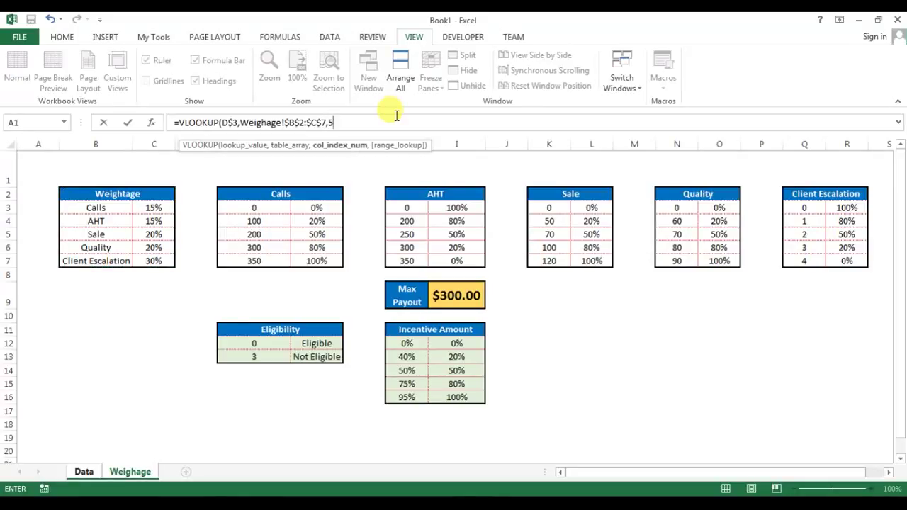
{"action": "type", "text": "2,0)"}
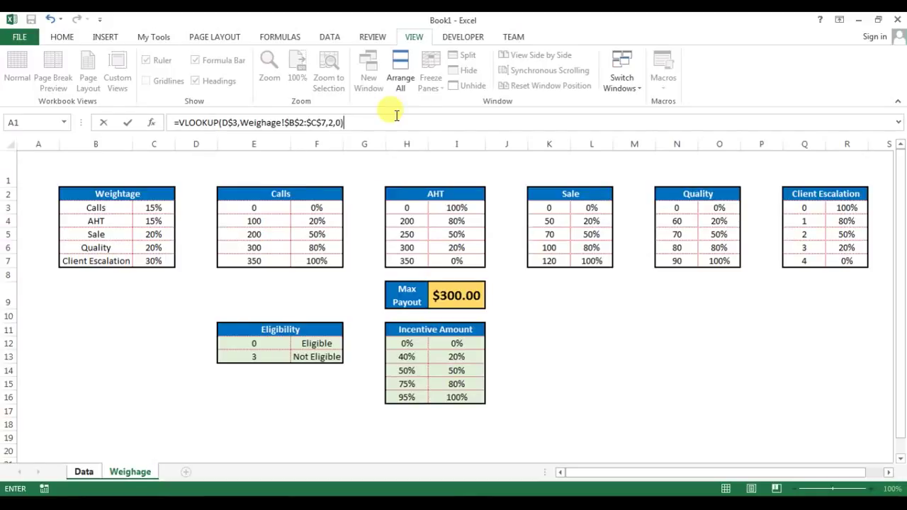
{"action": "key", "text": "Return"}
Format I4 as a percentage and begin appending *VLOOKUP(D4, to its formula
{"action": "left_click", "coordinate": [430, 199]}
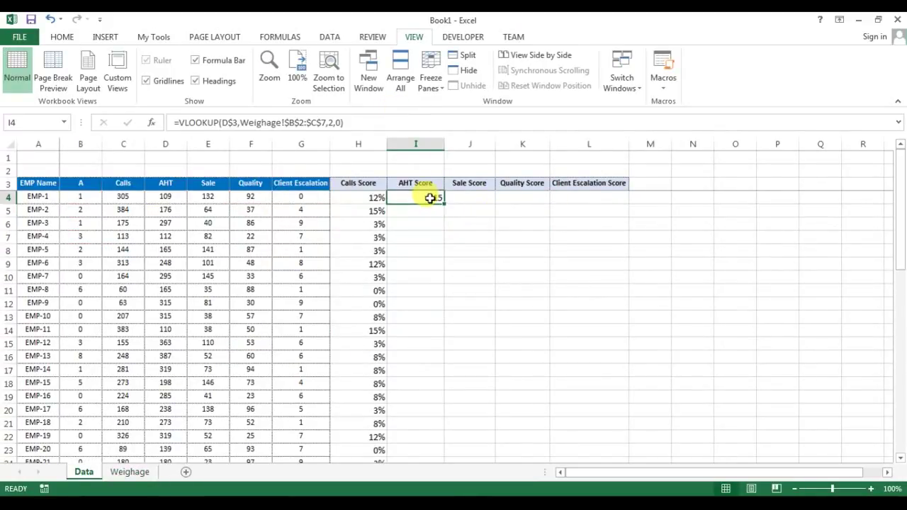
{"action": "key", "text": "ctrl+shift+5"}
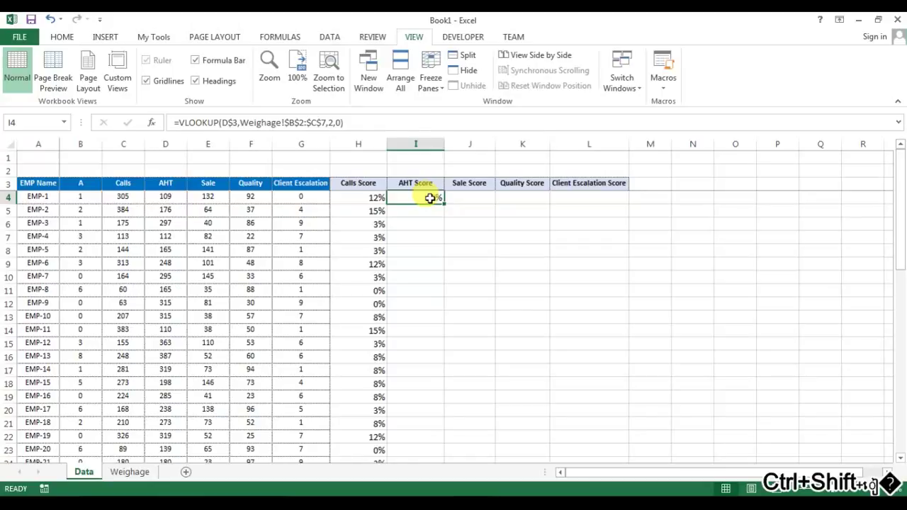
{"action": "left_click", "coordinate": [373, 121]}
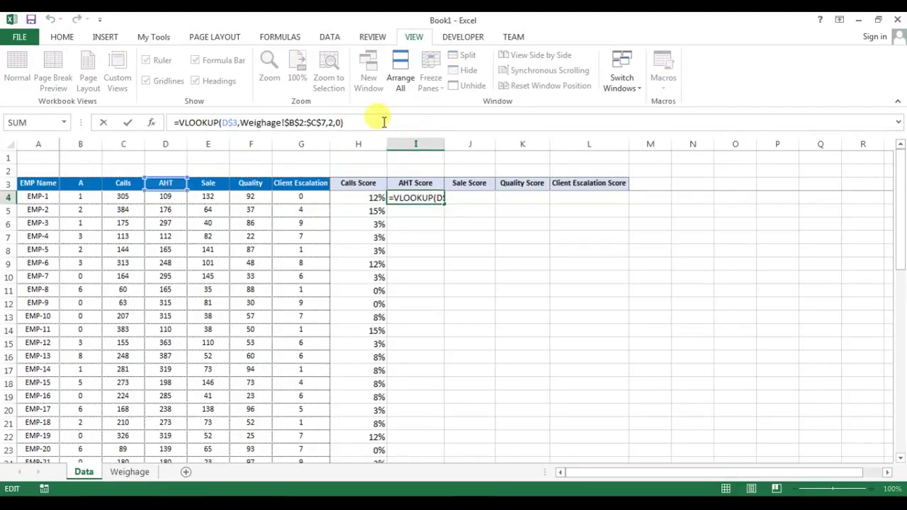
{"action": "type", "text": "*"}
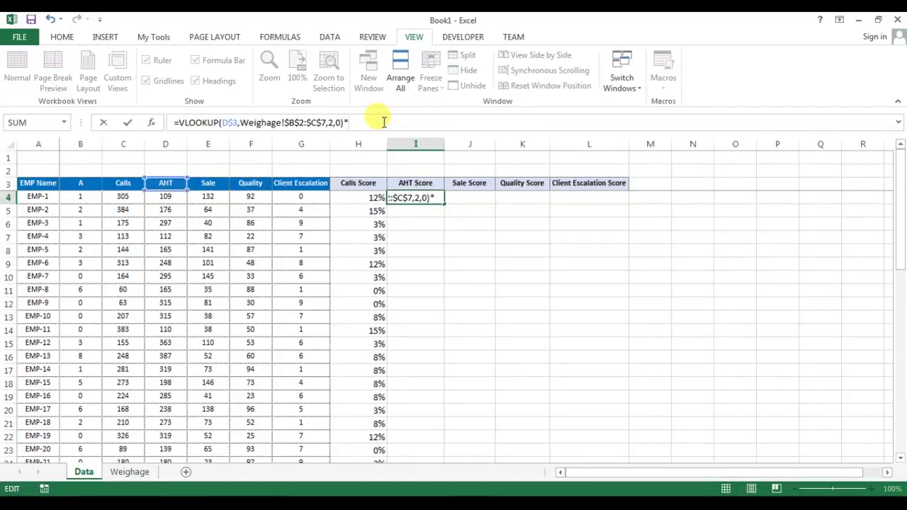
{"action": "type", "text": "vl"}
{"action": "key", "text": "Tab"}
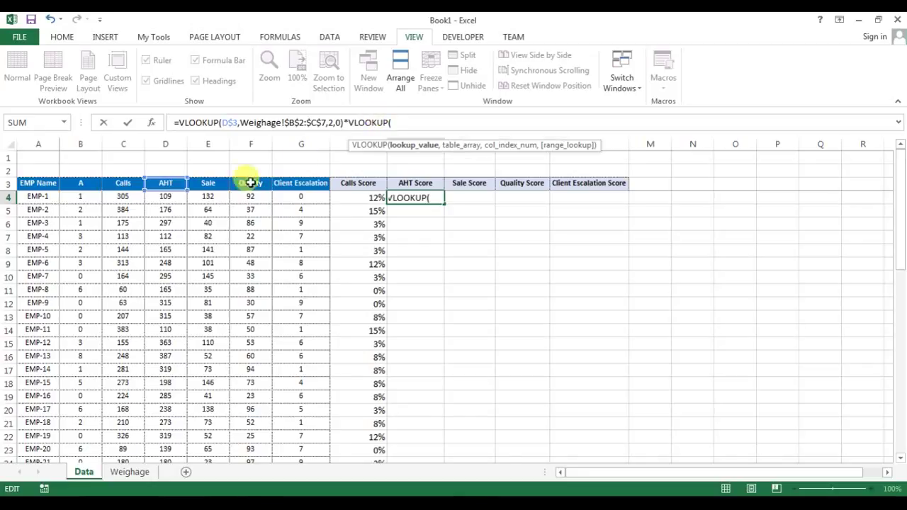
{"action": "left_click", "coordinate": [162, 198]}
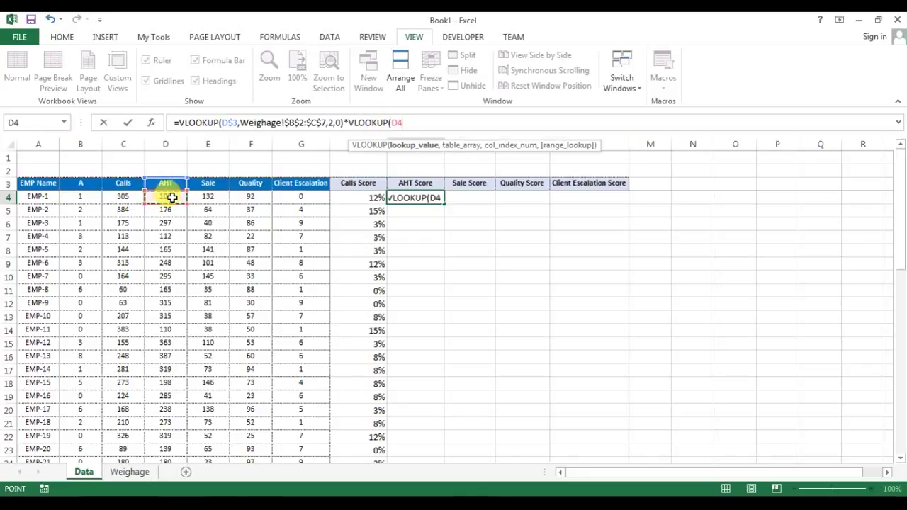
{"action": "type", "text": ","}
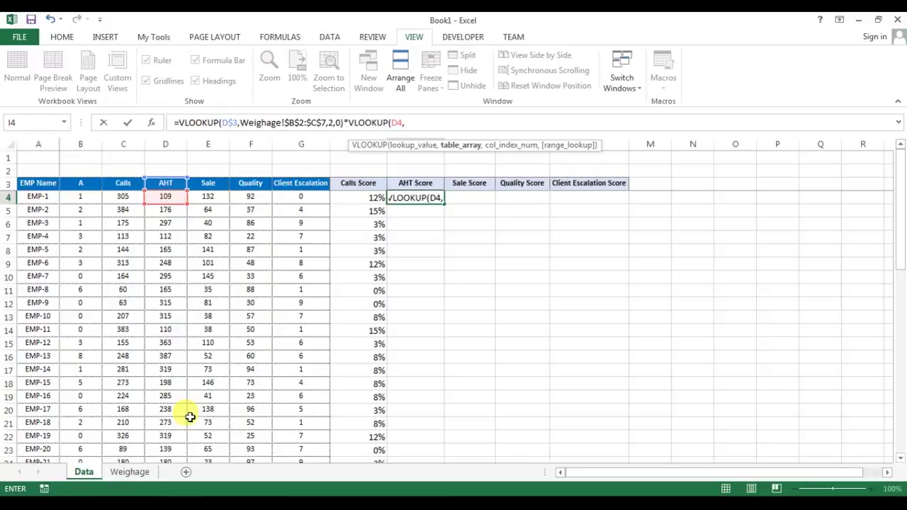
Complete the lookup with Weighage!$H$2:$I$7, column 2, approximate match, so I4 shows 15%
{"action": "left_click", "coordinate": [129, 471]}
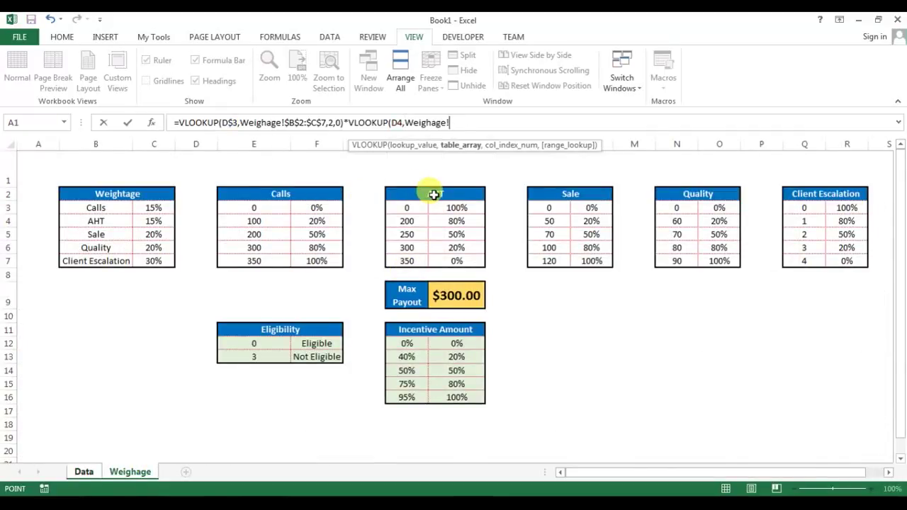
{"action": "left_click_drag", "start_coordinate": [426, 193], "coordinate": [441, 261]}
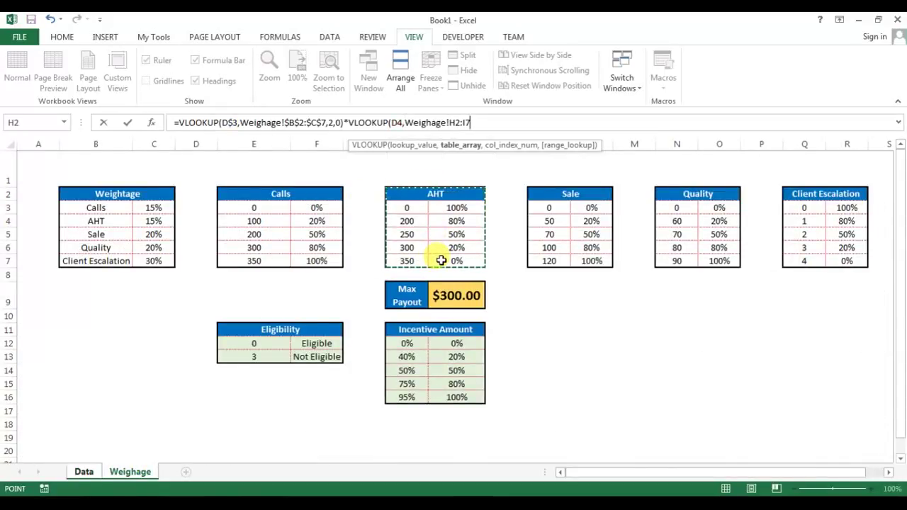
{"action": "key", "text": "F4"}
{"action": "type", "text": ","}
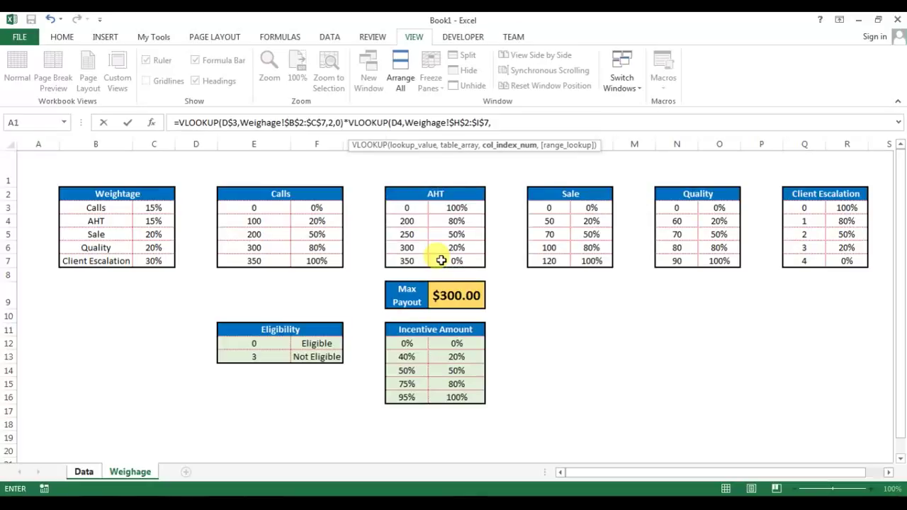
{"action": "type", "text": "2a1"}
{"action": "key", "text": "BackSpace"}
{"action": "key", "text": "BackSpace"}
{"action": "type", "text": ","}
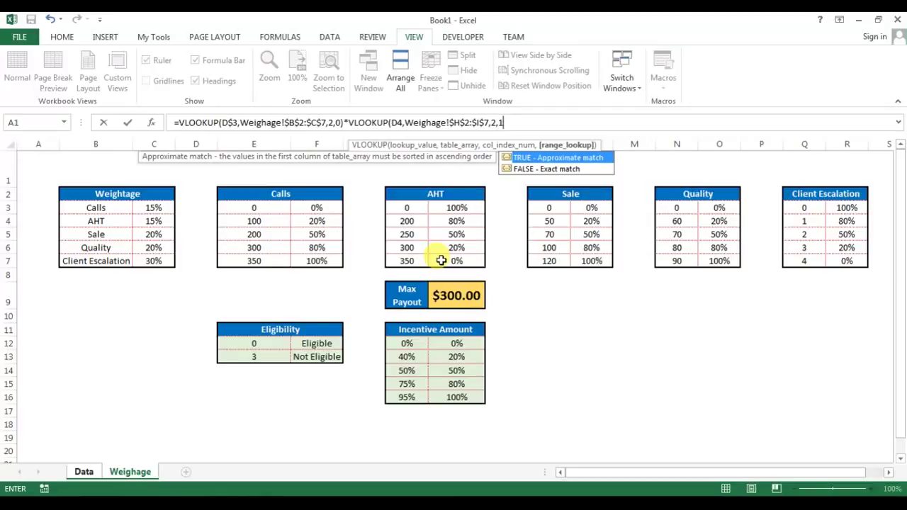
{"action": "type", "text": "1"}
{"action": "key", "text": "Return"}
{"action": "key", "text": "Return"}
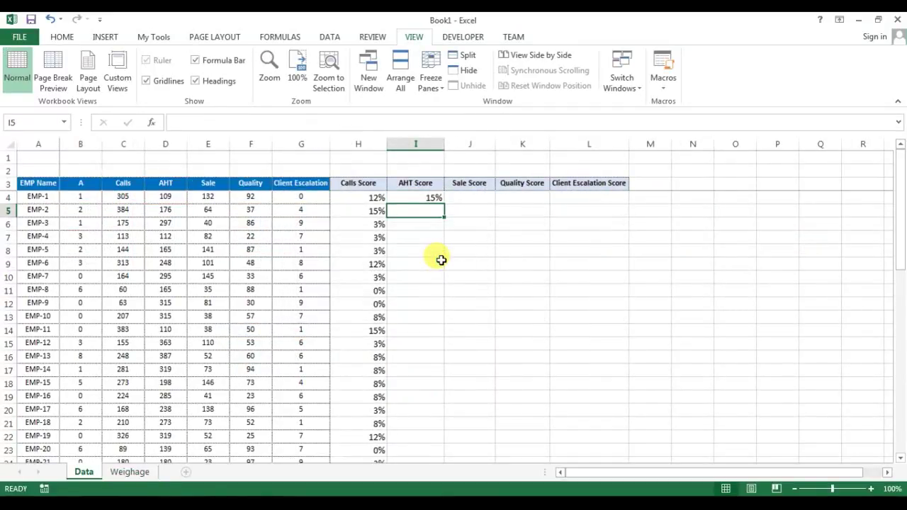
Paste I4's AHT Score formula down I4:I53 and format the column as percentages
{"action": "left_click", "coordinate": [430, 198]}
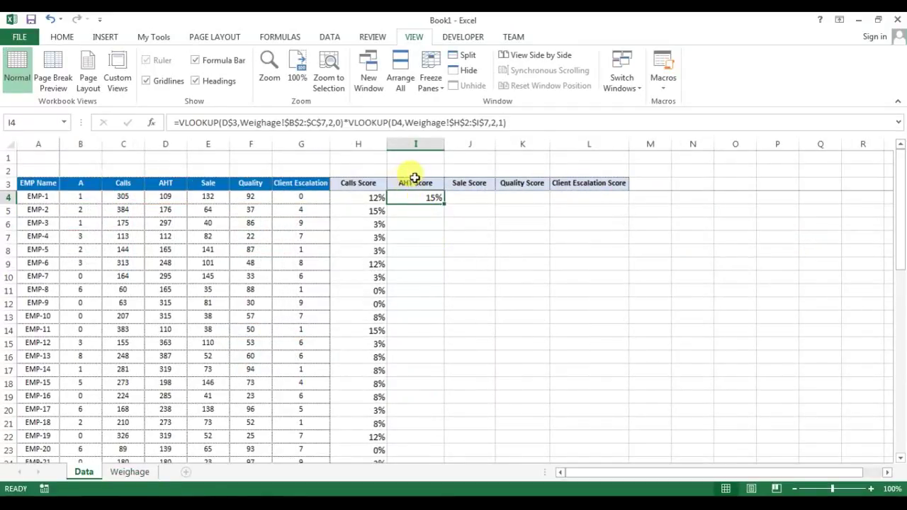
{"action": "left_click", "coordinate": [376, 210]}
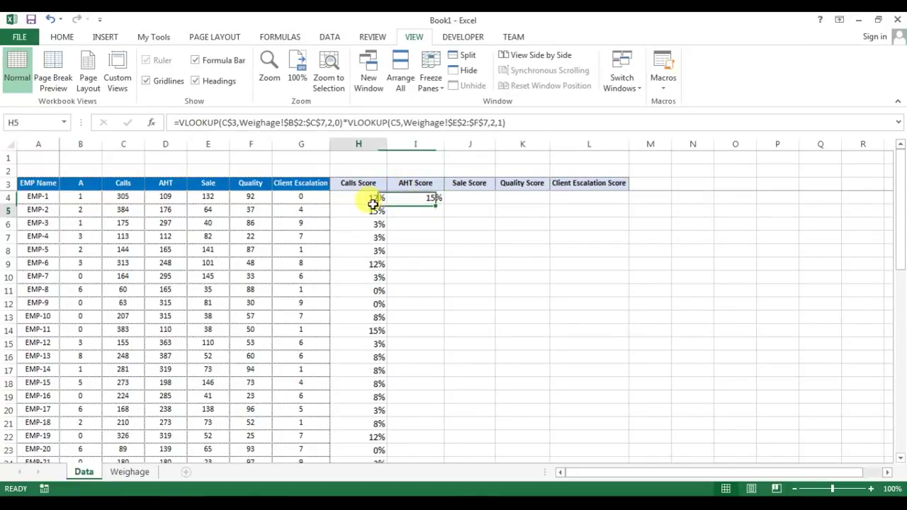
{"action": "key", "text": "ctrl+c"}
{"action": "key", "text": "ctrl+Down"}
{"action": "key", "text": "Right"}
{"action": "key", "text": "ctrl+shift+Up"}
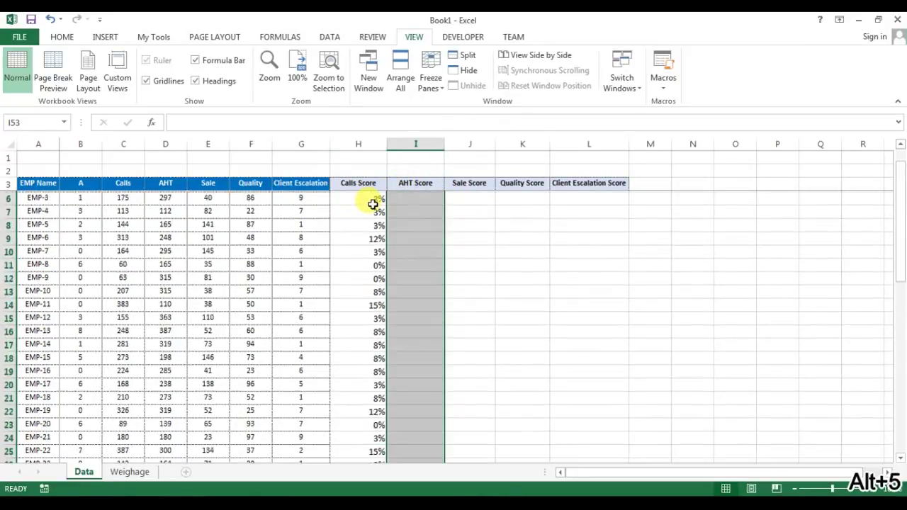
{"action": "key", "text": "ctrl+v"}
{"action": "key", "text": "ctrl+shift+5"}
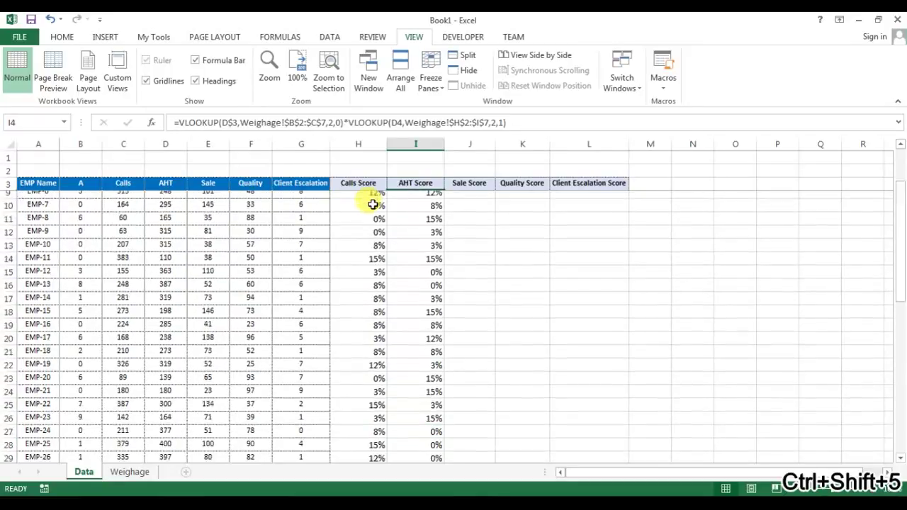
{"action": "key", "text": "ctrl+Up"}
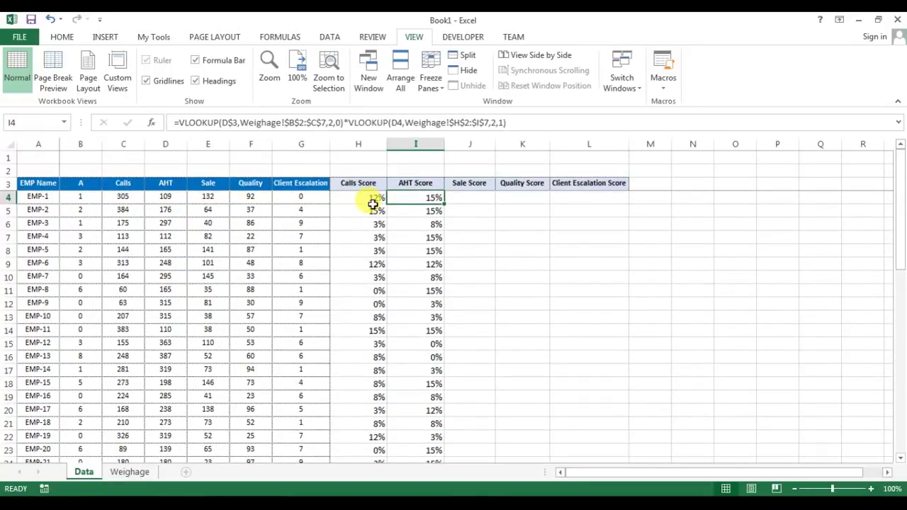
Move across the Sale, Client Escalation and Quality Score headers
{"action": "key", "text": "ctrl+Up"}
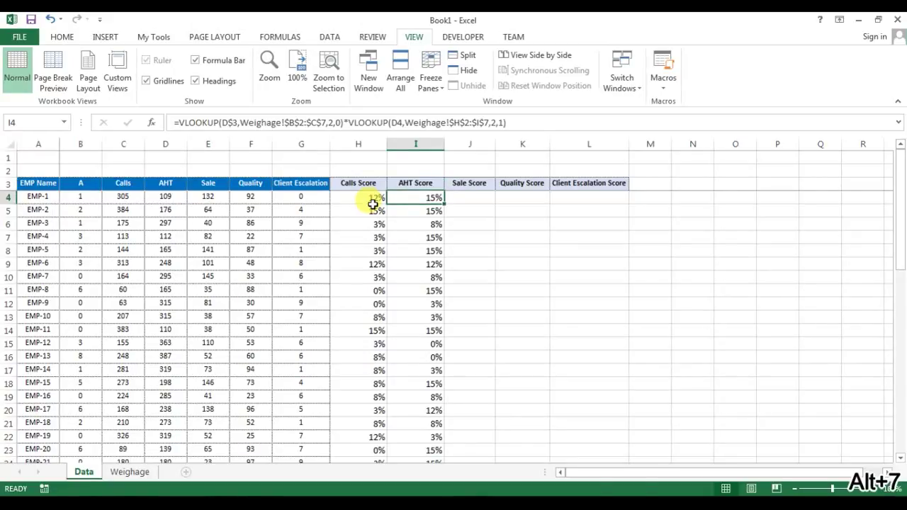
{"action": "key", "text": "Down"}
{"action": "key", "text": "ctrl+Up"}
{"action": "key", "text": "Right"}
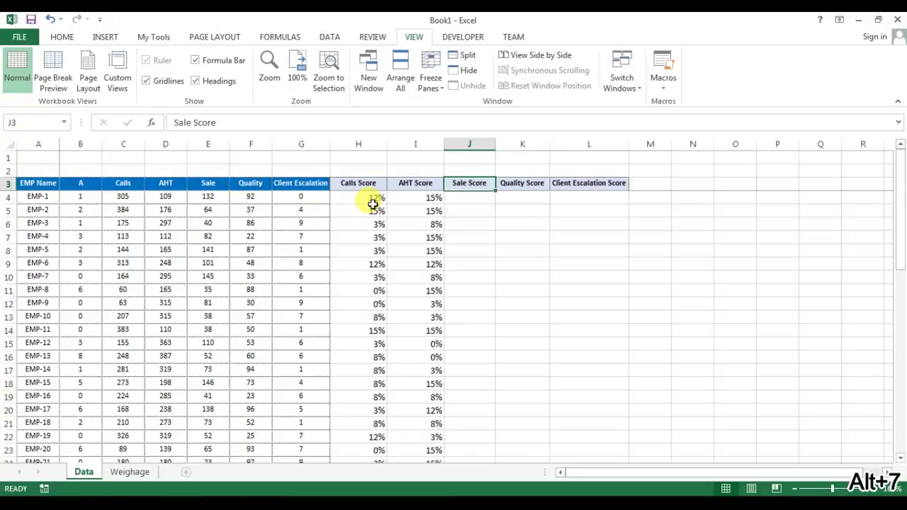
{"action": "key", "text": "Right"}
{"action": "key", "text": "Left"}
{"action": "key", "text": "Right"}
{"action": "key", "text": "Right"}
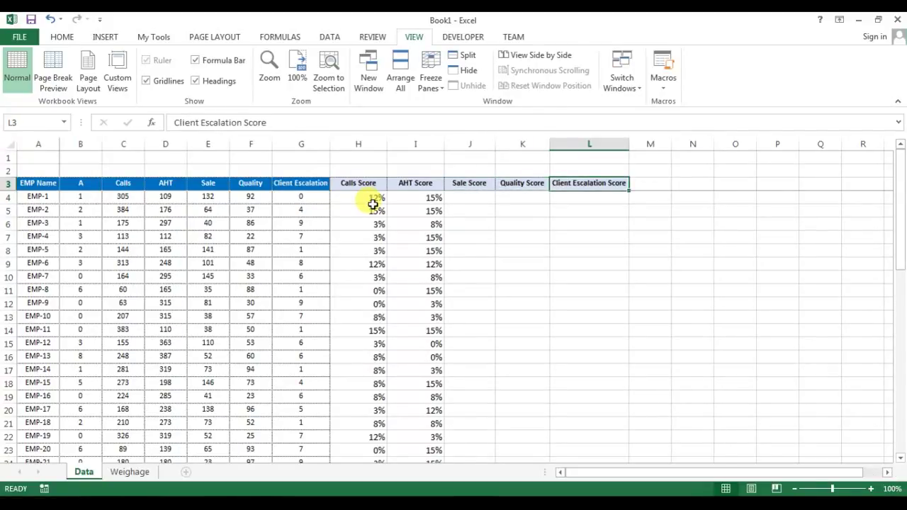
{"action": "key", "text": "Left"}
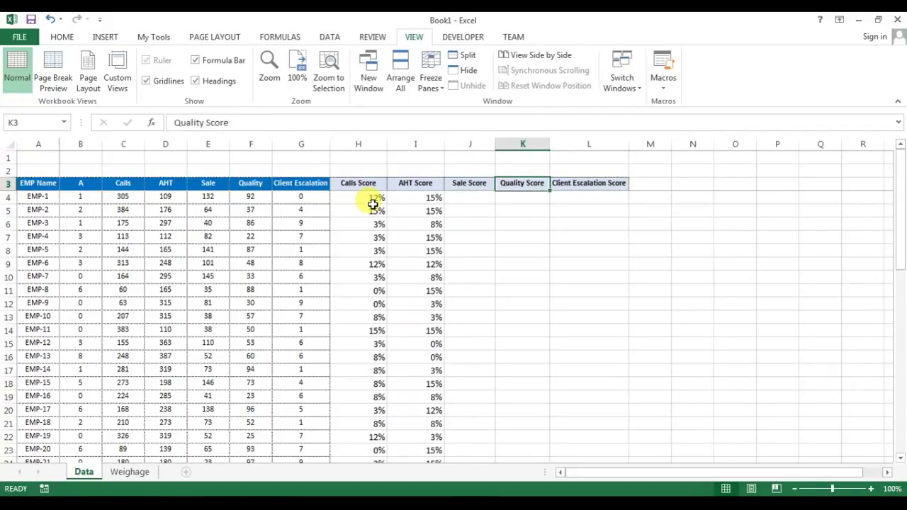
Review the Weightage, Sale, Quality and Client Escalation tables on the Weighage sheet
{"action": "left_click", "coordinate": [144, 471]}
{"action": "left_click_drag", "start_coordinate": [137, 197], "coordinate": [152, 261]}
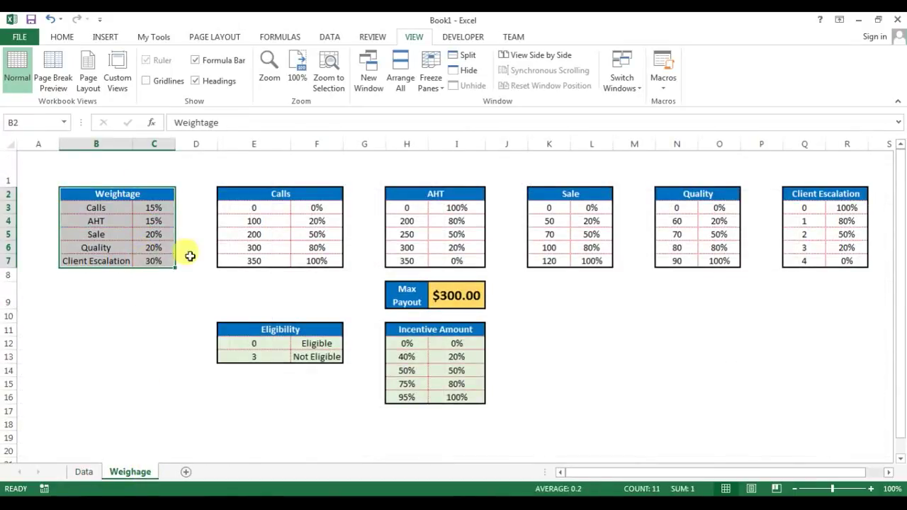
{"action": "left_click_drag", "start_coordinate": [584, 198], "coordinate": [590, 259]}
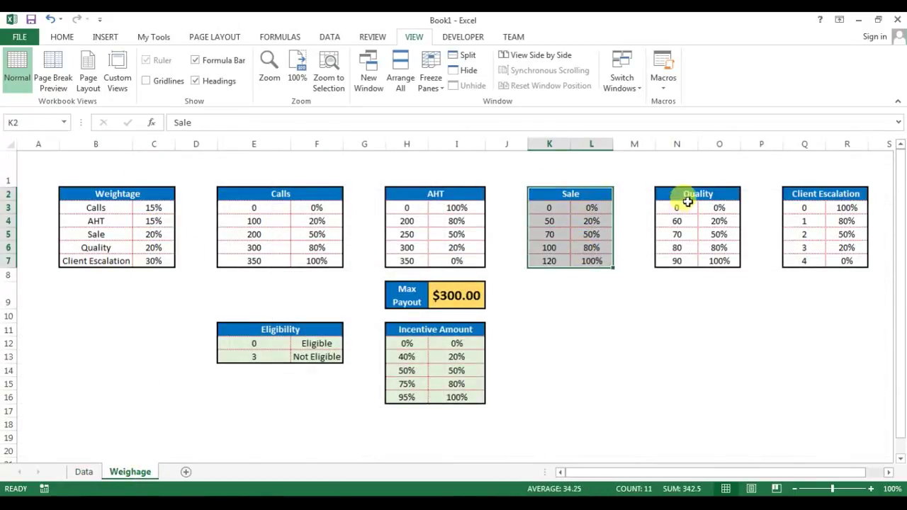
{"action": "left_click_drag", "start_coordinate": [699, 196], "coordinate": [708, 253]}
{"action": "left_click_drag", "start_coordinate": [816, 195], "coordinate": [840, 261]}
{"action": "left_click", "coordinate": [83, 472]}
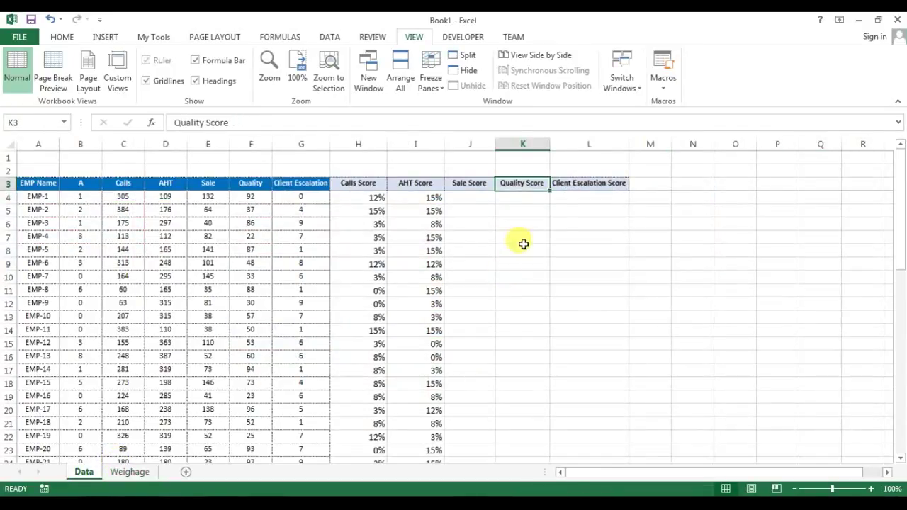
Fill the score formulas into the Sale, Quality and Client Escalation Score columns J–L
{"action": "left_click", "coordinate": [477, 191]}
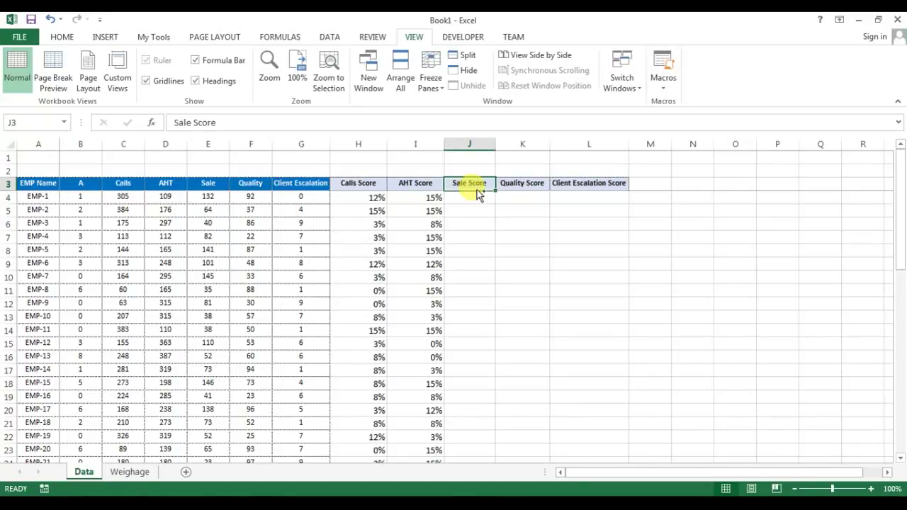
{"action": "key", "text": "ctrl+shift"}
{"action": "key", "text": "ctrl+shift+g"}
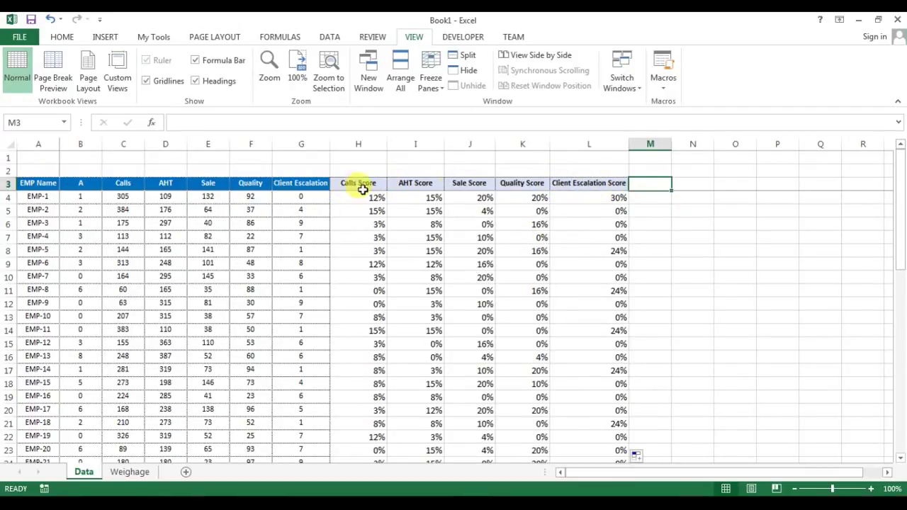
Check the filled score formulas and add a Total Score header in M3
{"action": "left_click", "coordinate": [604, 197]}
{"action": "left_click", "coordinate": [511, 204]}
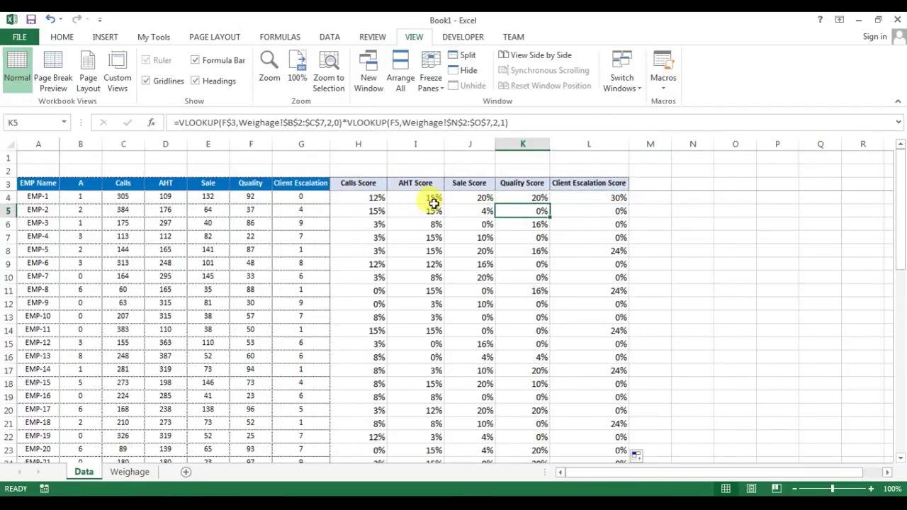
{"action": "left_click", "coordinate": [431, 200]}
{"action": "left_click", "coordinate": [488, 198]}
{"action": "left_click", "coordinate": [595, 210]}
{"action": "left_click", "coordinate": [659, 184]}
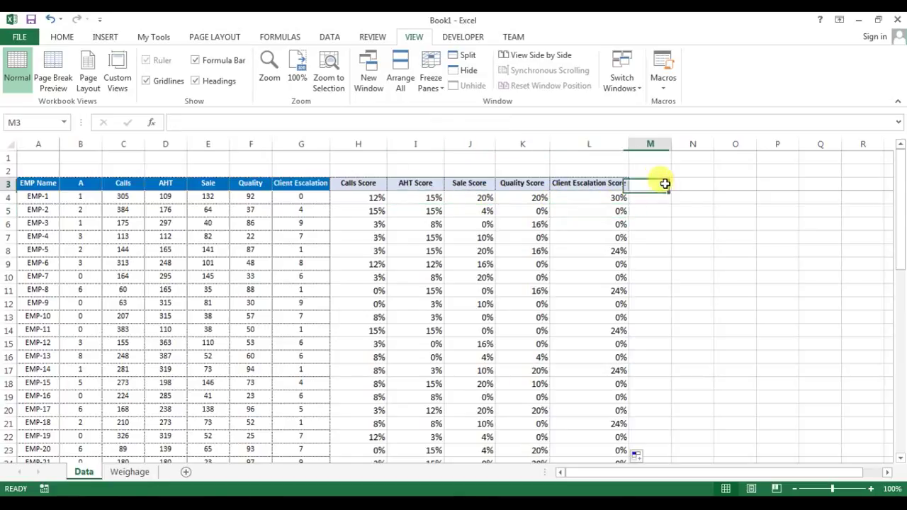
{"action": "type", "text": "Total Score"}
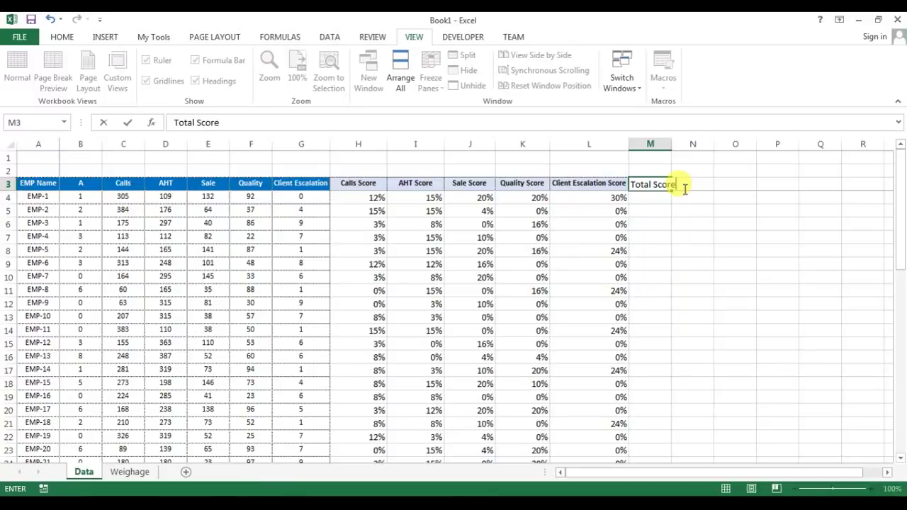
{"action": "key", "text": "Return"}
Enter =SUM(H4:L4) in M4, fill it down every employee row, and autofit column M
{"action": "type", "text": "="}
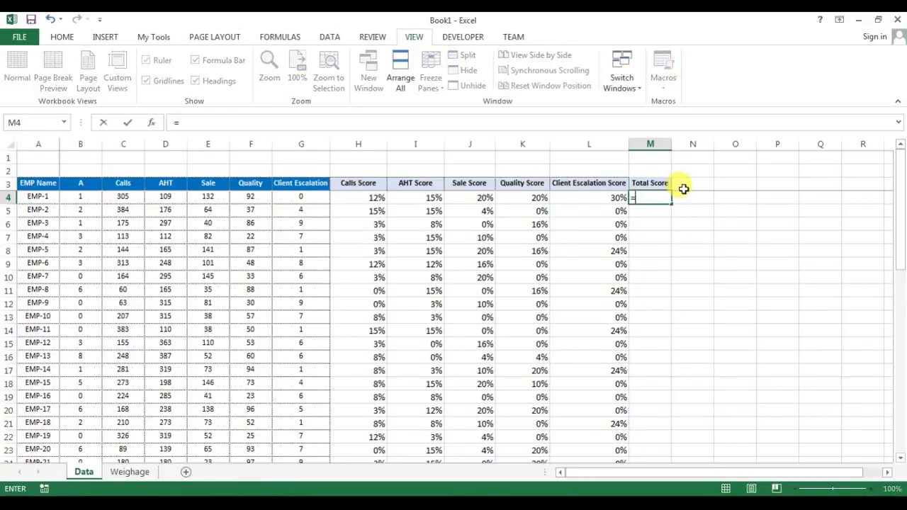
{"action": "type", "text": "SUM("}
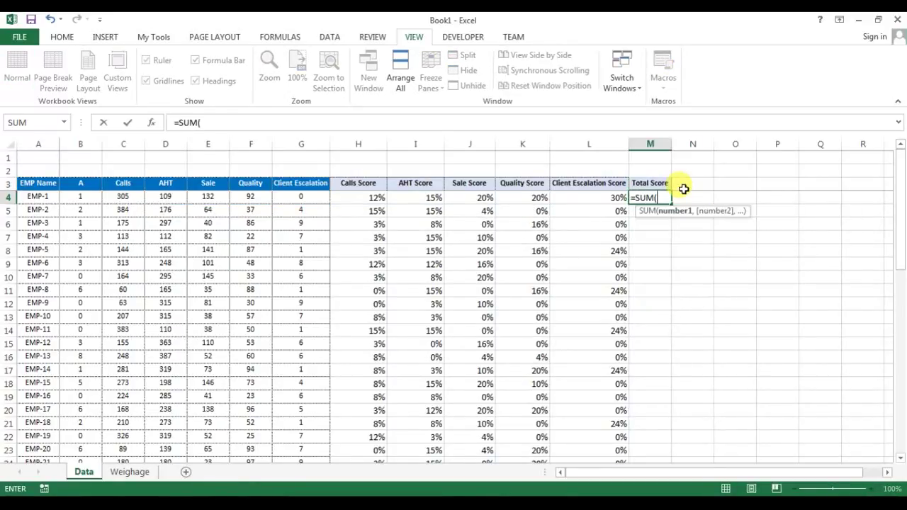
{"action": "key", "text": "Left"}
{"action": "key", "text": "shift+Left"}
{"action": "key", "text": "shift+Left"}
{"action": "key", "text": "shift+Left"}
{"action": "key", "text": "shift+Left"}
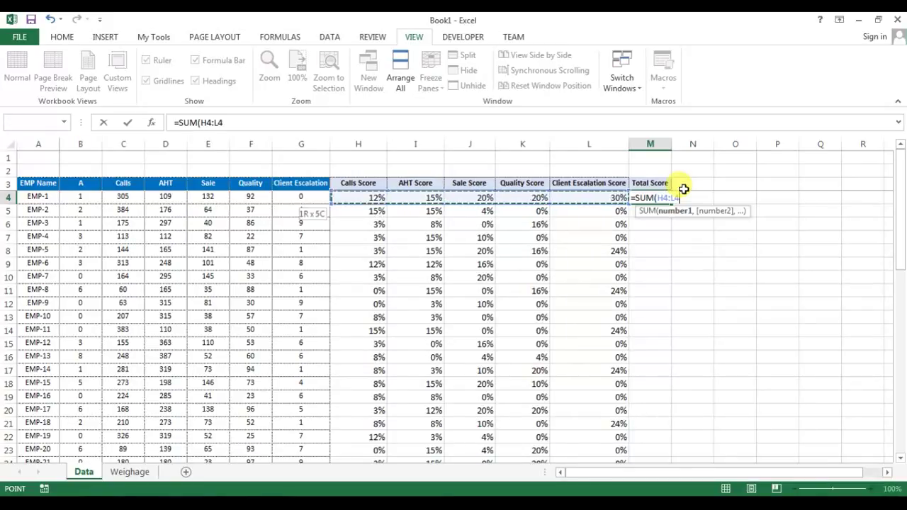
{"action": "key", "text": "Return"}
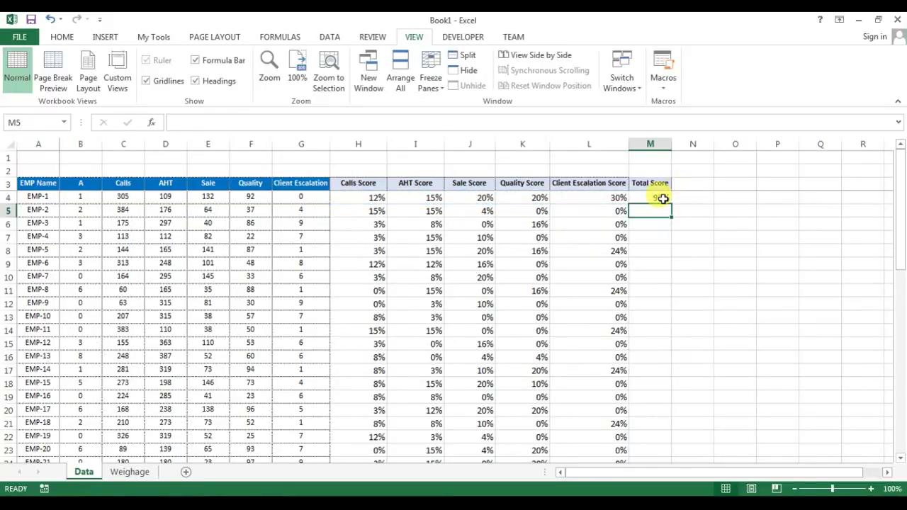
{"action": "left_click", "coordinate": [660, 199]}
{"action": "double_click", "coordinate": [671, 205]}
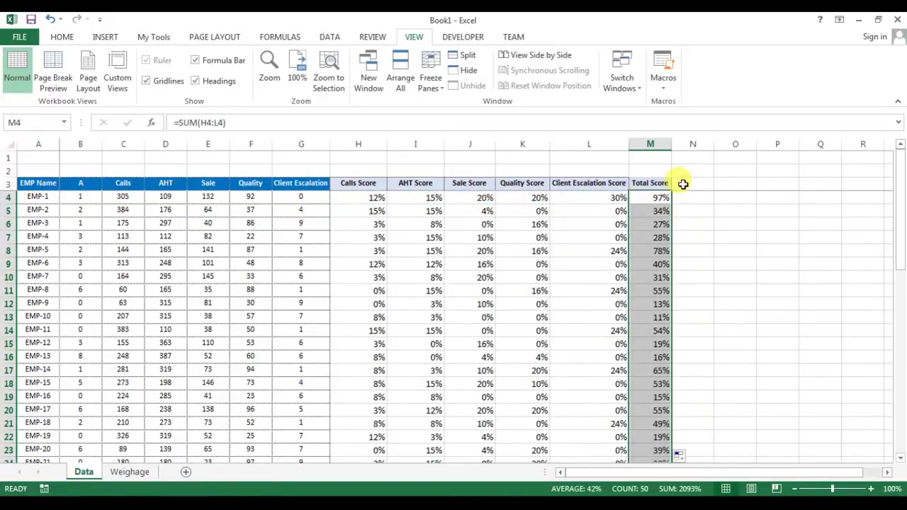
{"action": "left_click", "coordinate": [683, 182]}
{"action": "double_click", "coordinate": [675, 142]}
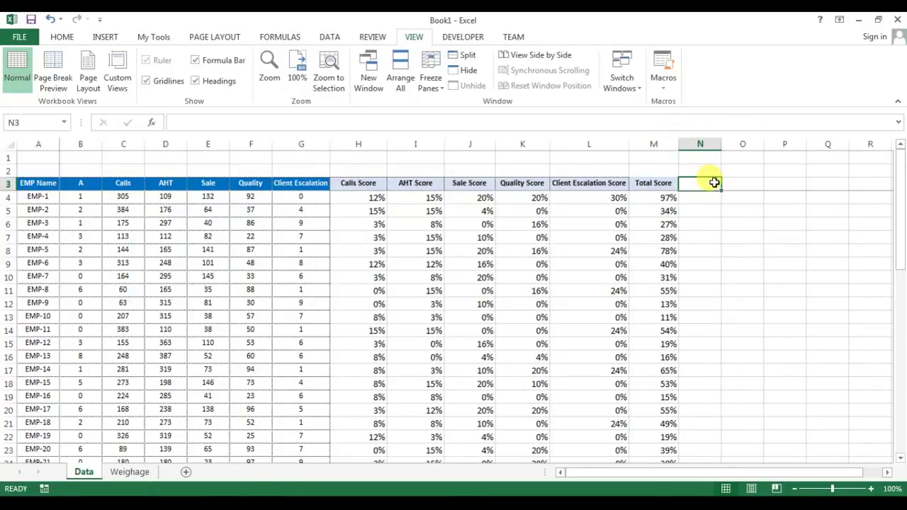
Add an Eligibility header in N3 and review the Weighage eligibility thresholds 0 and 3
{"action": "type", "text": "Eligibility"}
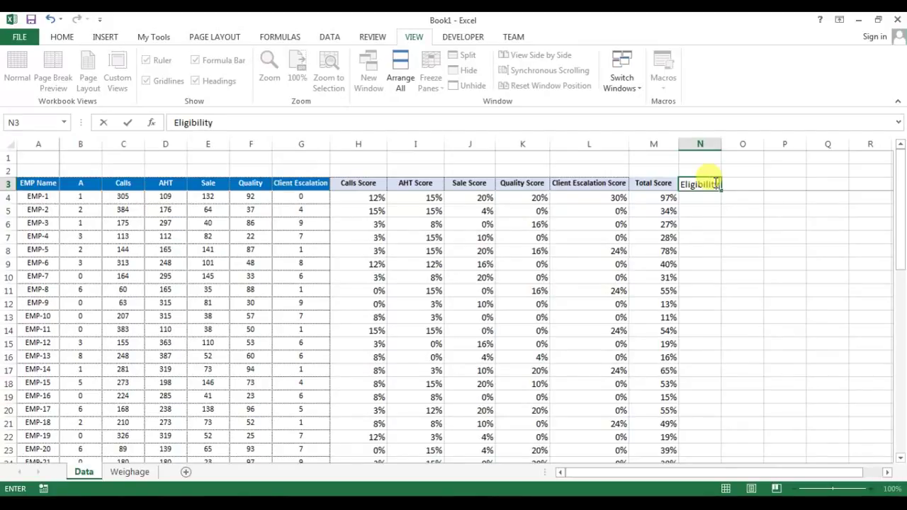
{"action": "key", "text": "Return"}
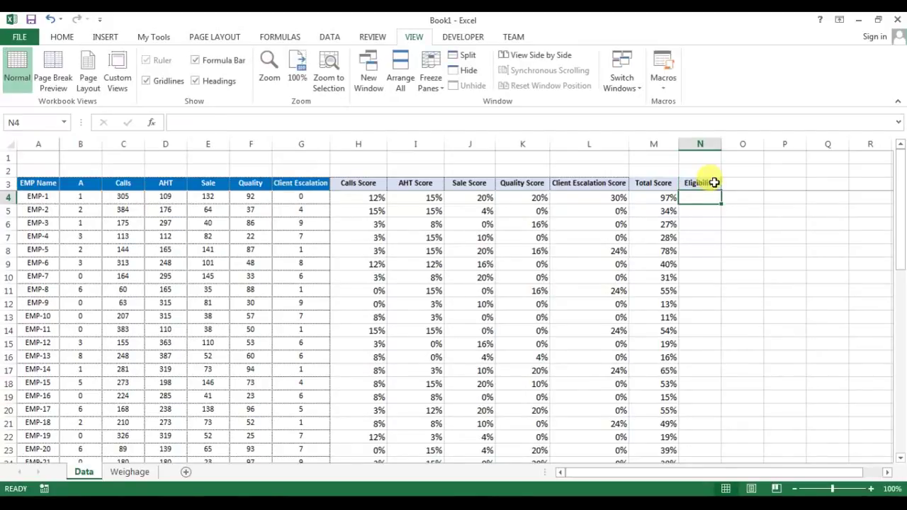
{"action": "left_click", "coordinate": [714, 183]}
{"action": "key", "text": "Down"}
{"action": "left_click", "coordinate": [131, 473]}
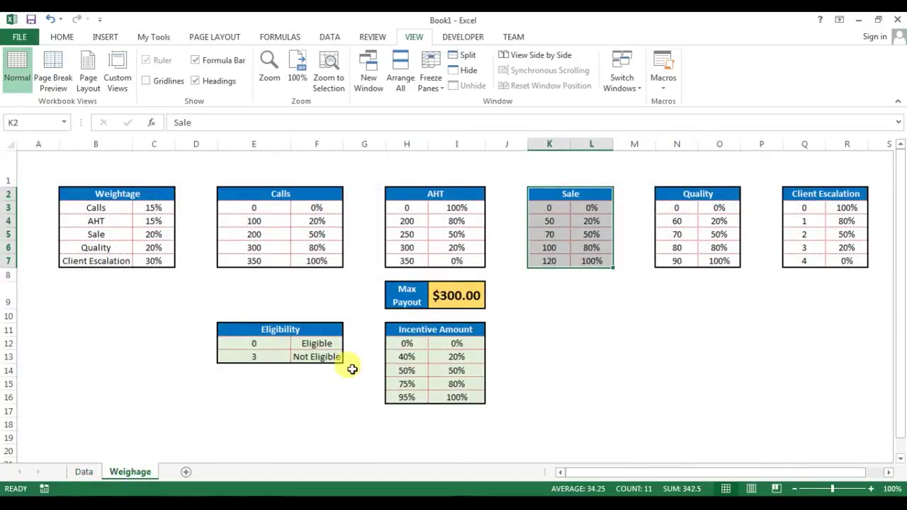
{"action": "left_click_drag", "start_coordinate": [284, 330], "coordinate": [312, 357]}
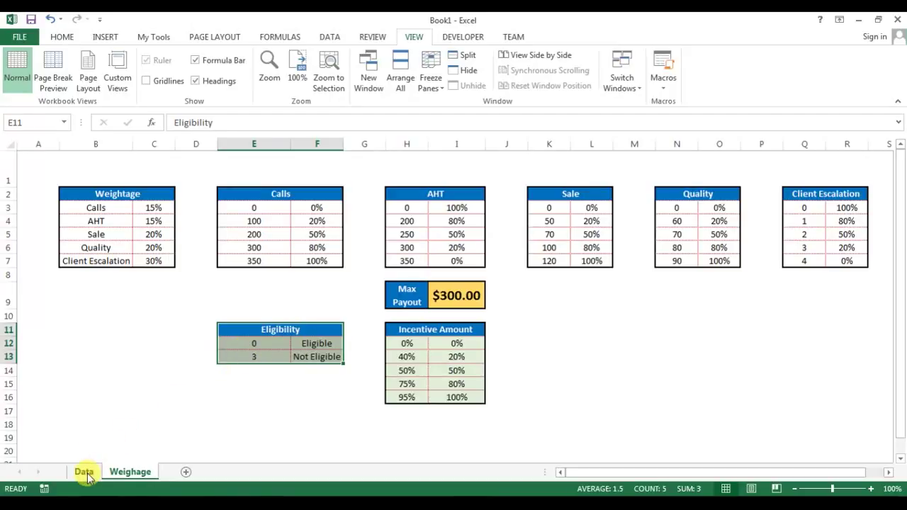
{"action": "left_click_drag", "start_coordinate": [258, 343], "coordinate": [285, 358]}
{"action": "left_click", "coordinate": [329, 346]}
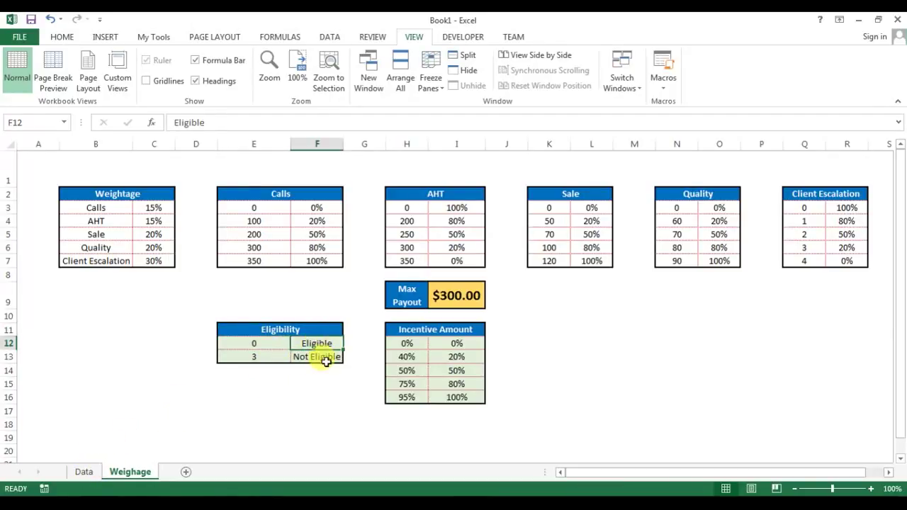
{"action": "left_click", "coordinate": [280, 361]}
{"action": "left_click", "coordinate": [84, 471]}
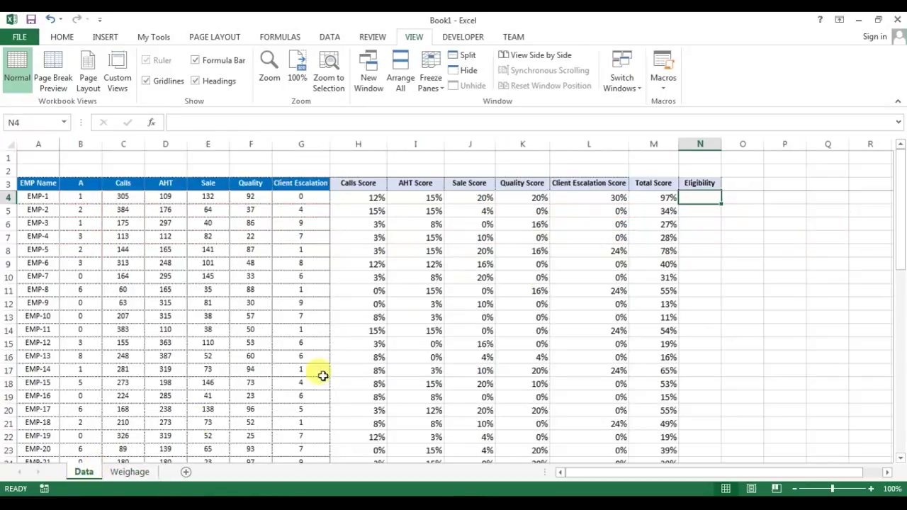
Widen column N and discard a first VLOOKUP attempt
{"action": "left_click_drag", "start_coordinate": [722, 144], "coordinate": [742, 144]}
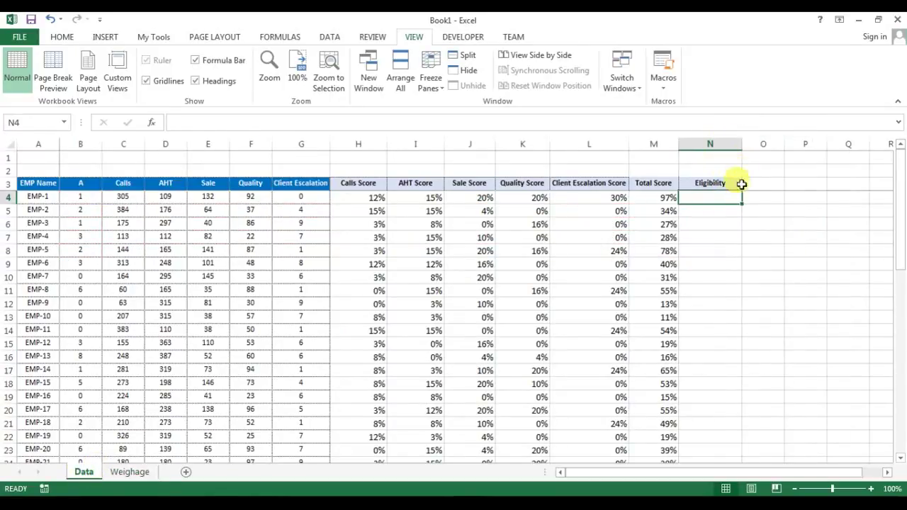
{"action": "type", "text": "=vl"}
{"action": "key", "text": "Return"}
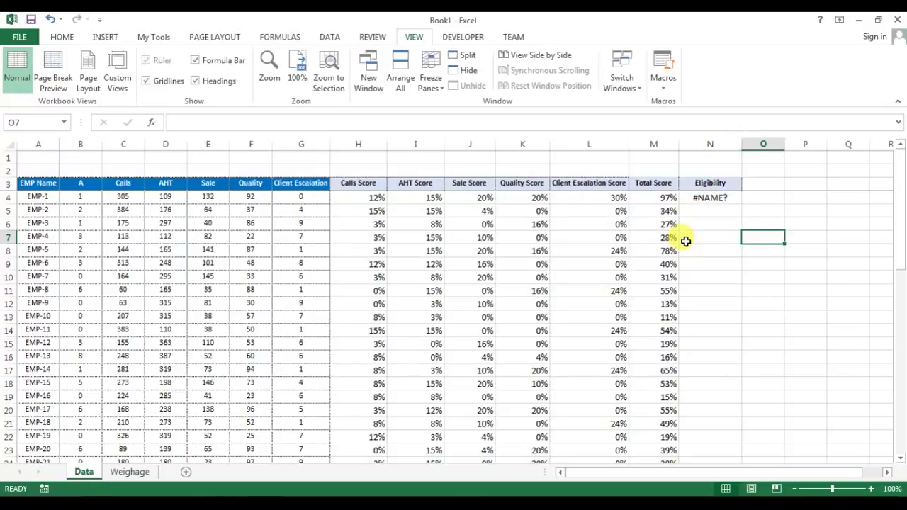
{"action": "key", "text": "Up"}
{"action": "key", "text": "Up"}
{"action": "key", "text": "Up"}
{"action": "key", "text": "Left"}
Enter =VLOOKUP(B4,Weighage!$E$11:$F$13,2,1) in N4, returning Eligible for EMP-1
{"action": "type", "text": "="}
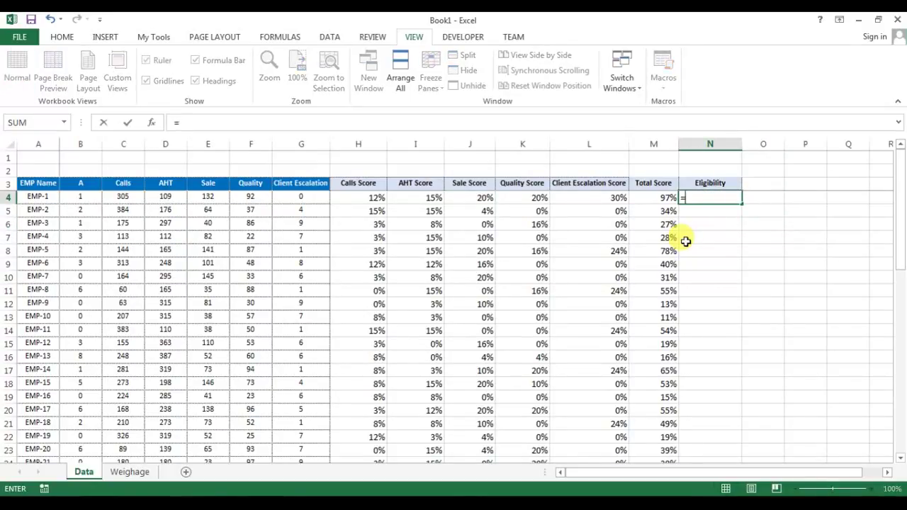
{"action": "type", "text": "vl"}
{"action": "key", "text": "Tab"}
{"action": "key", "text": "ctrl+Left"}
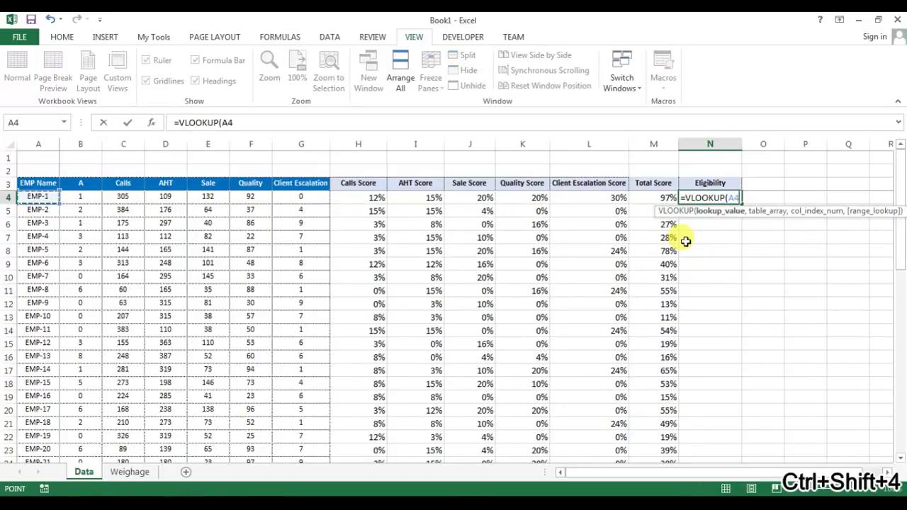
{"action": "key", "text": "Right"}
{"action": "type", "text": ","}
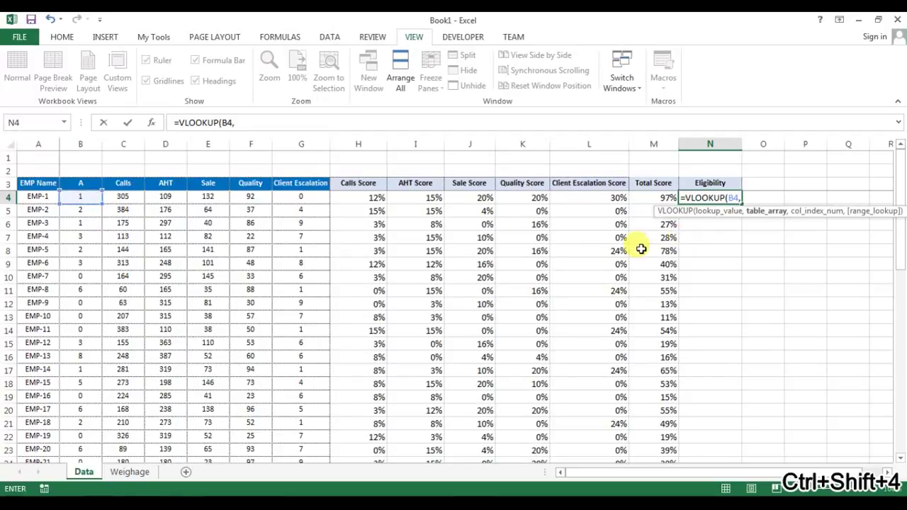
{"action": "left_click", "coordinate": [145, 471]}
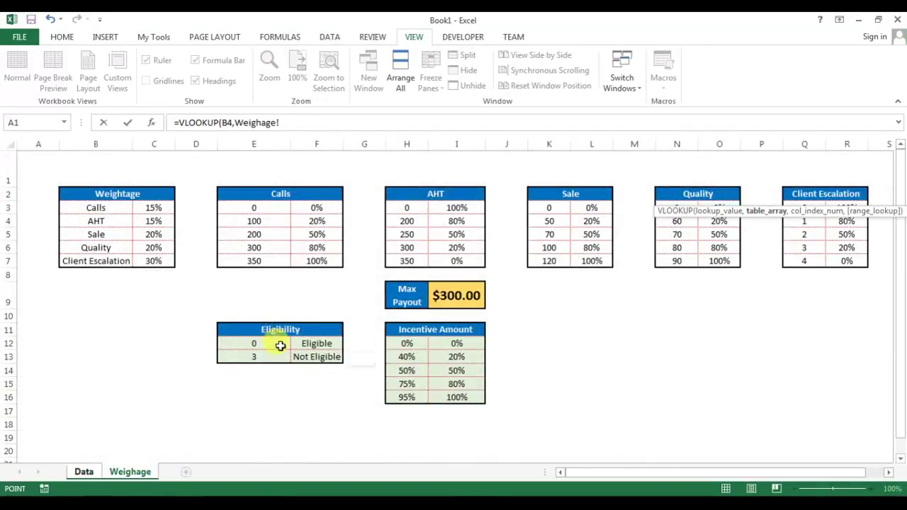
{"action": "left_click_drag", "start_coordinate": [273, 332], "coordinate": [284, 359]}
{"action": "key", "text": "F4"}
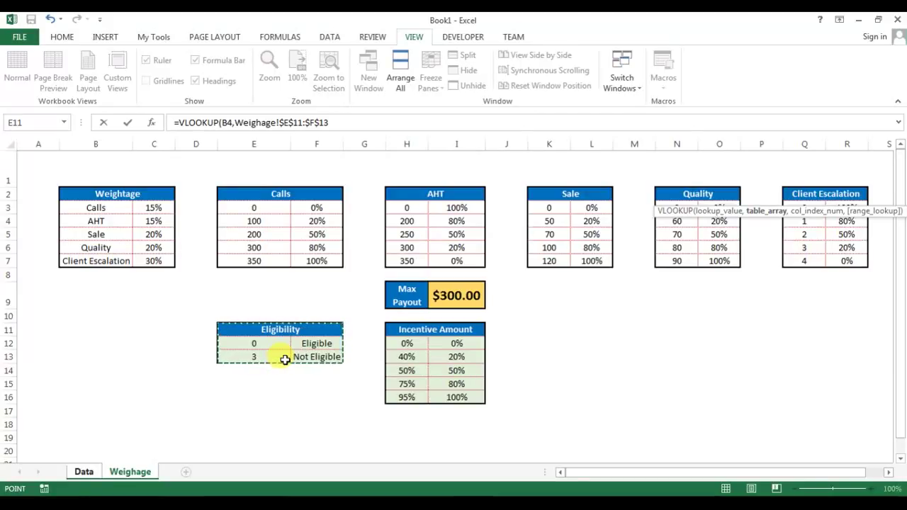
{"action": "type", "text": ",2"}
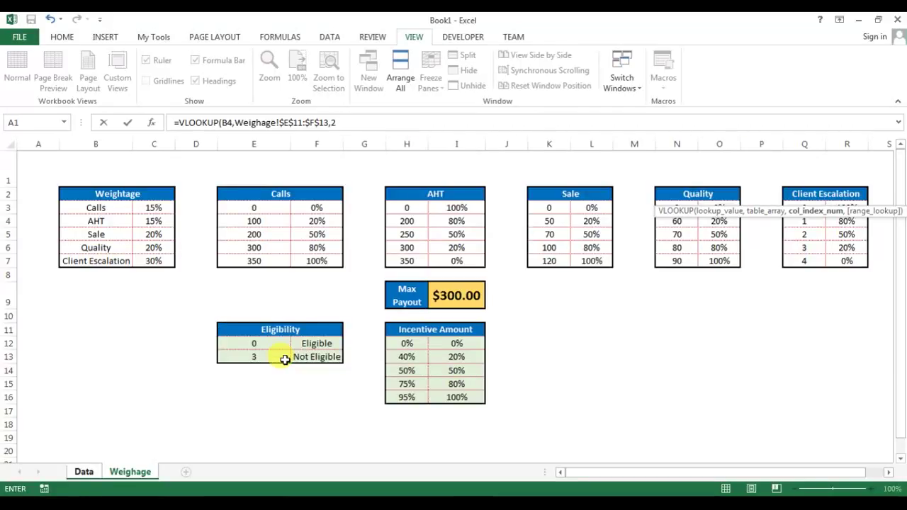
{"action": "type", "text": ",1"}
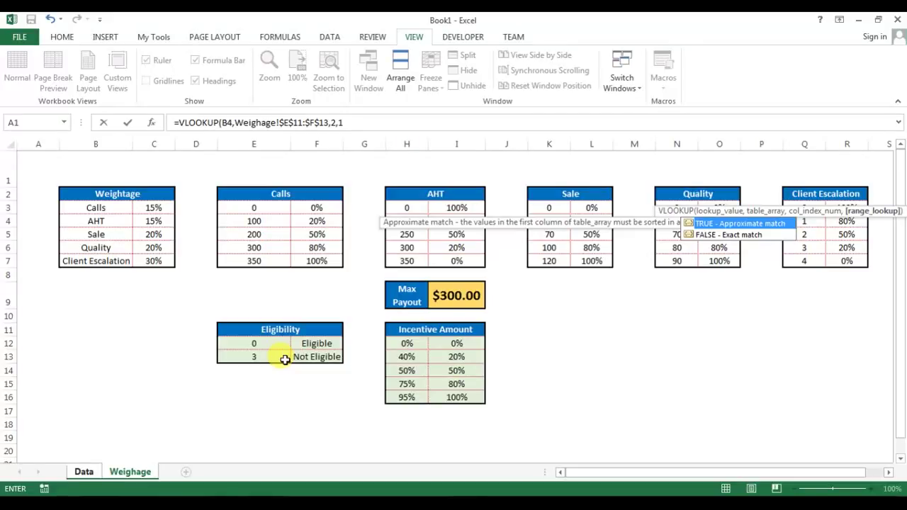
{"action": "key", "text": "Return"}
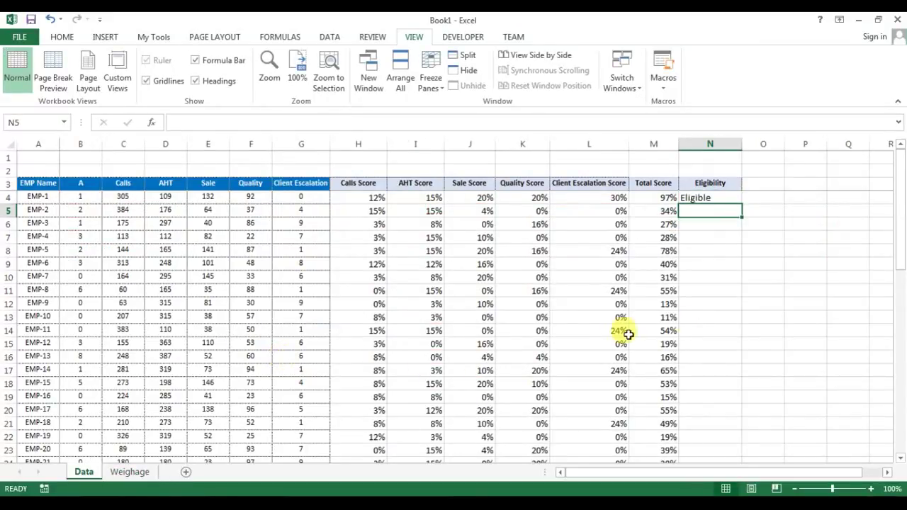
Fill N4's eligibility formula down all employees and scroll to verify the Eligible/Not Eligible results
{"action": "left_click", "coordinate": [709, 201]}
{"action": "double_click", "coordinate": [741, 204]}
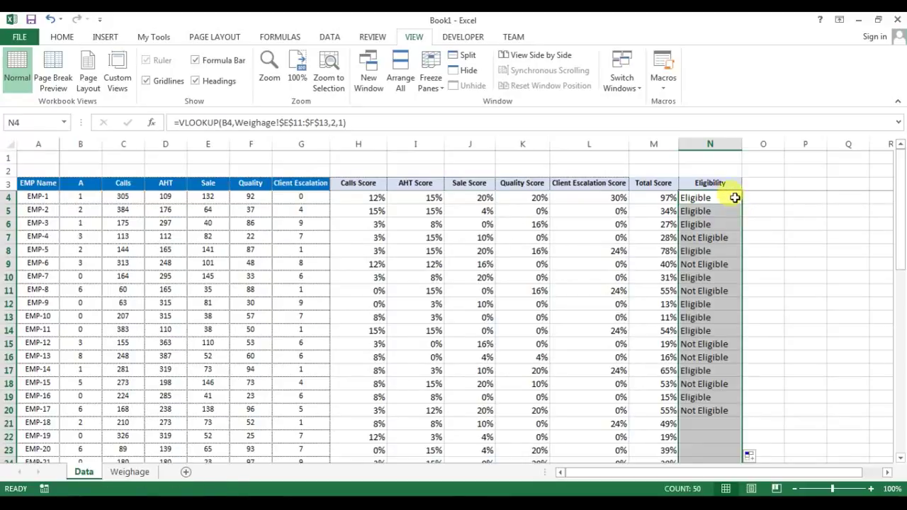
{"action": "left_click", "coordinate": [707, 198]}
{"action": "scroll", "coordinate": [709, 254], "scroll_direction": "down", "scroll_amount": 4}
{"action": "scroll", "coordinate": [710, 253], "scroll_direction": "down", "scroll_amount": 7}
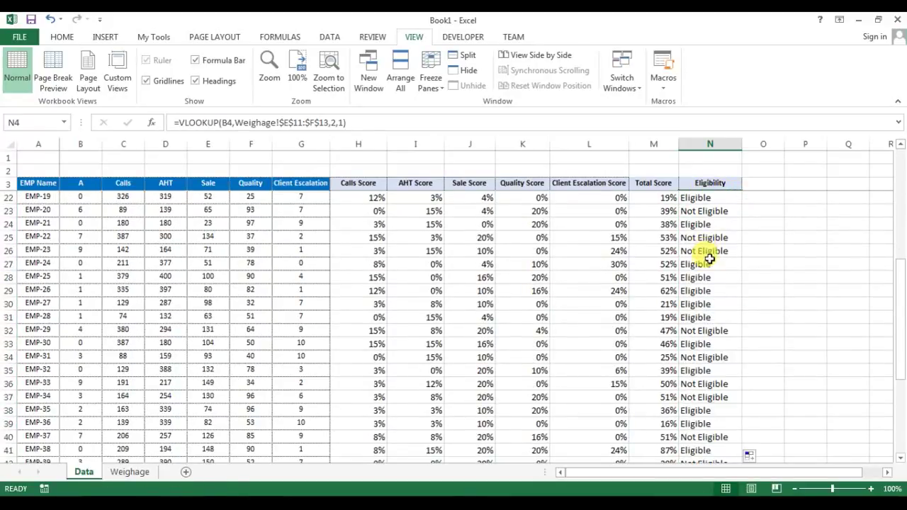
{"action": "scroll", "coordinate": [710, 253], "scroll_direction": "up", "scroll_amount": 11}
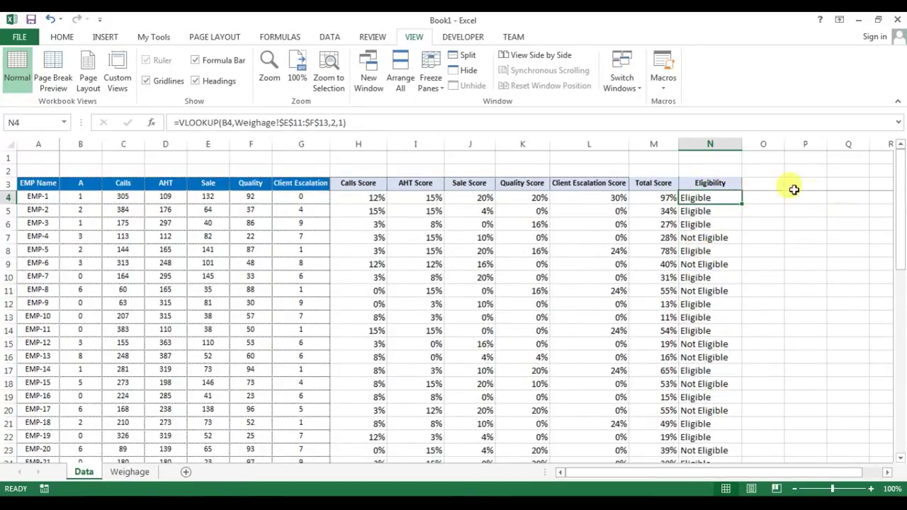
{"action": "left_click", "coordinate": [760, 185]}
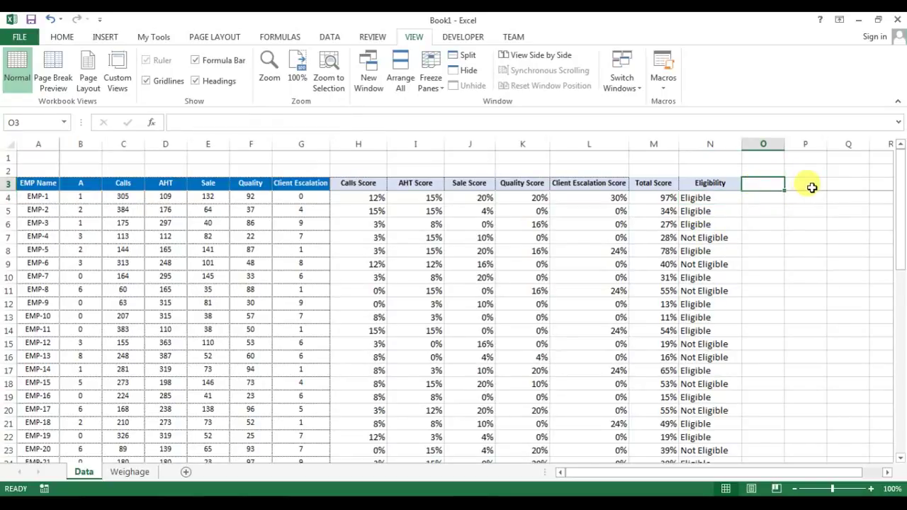
Add a Payout header in O3 and widen column O
{"action": "type", "text": "Pay"}
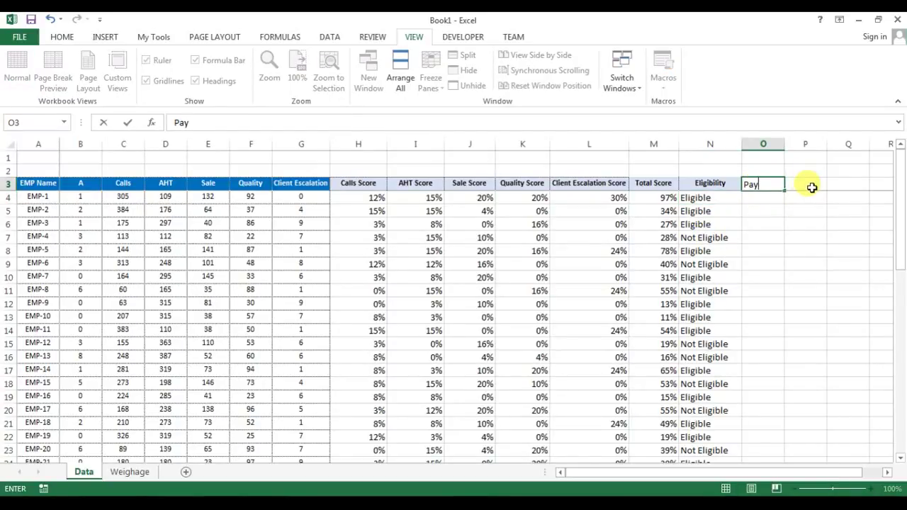
{"action": "type", "text": "out"}
{"action": "key", "text": "Return"}
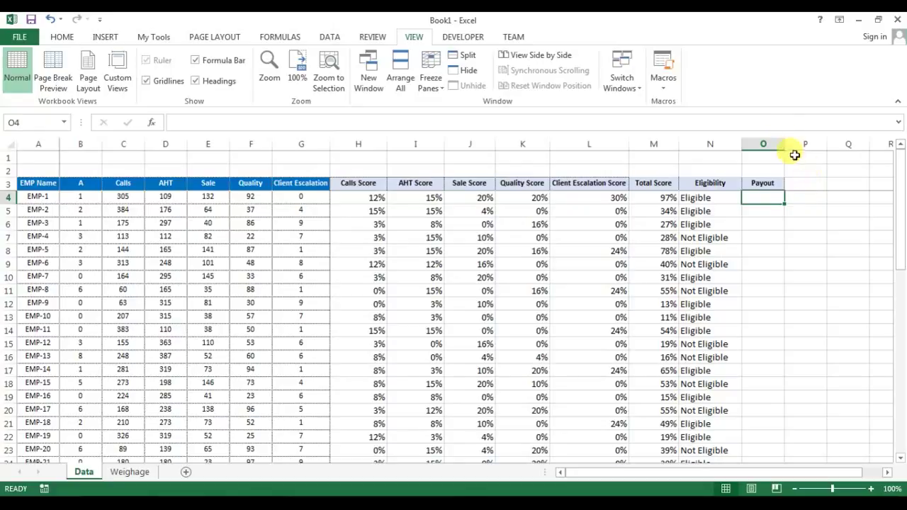
{"action": "left_click_drag", "start_coordinate": [786, 144], "coordinate": [806, 144]}
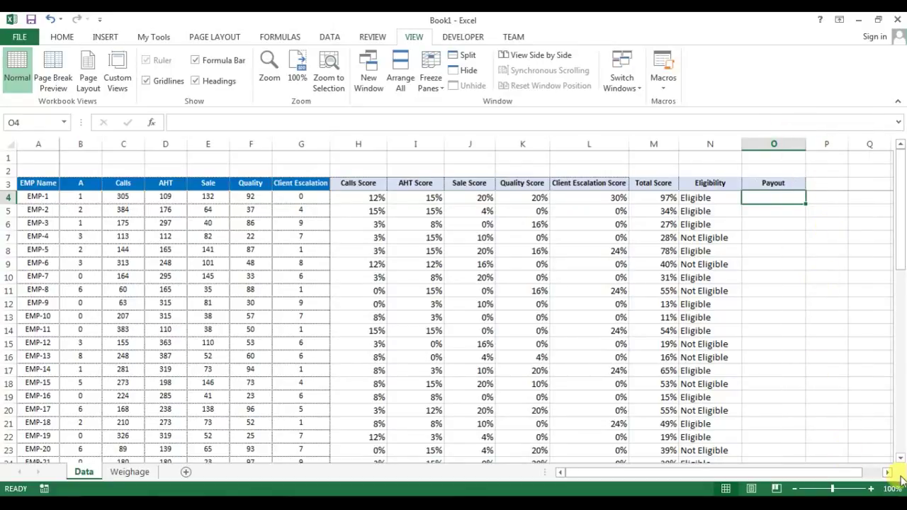
{"action": "left_click", "coordinate": [887, 472]}
{"action": "left_click", "coordinate": [887, 473]}
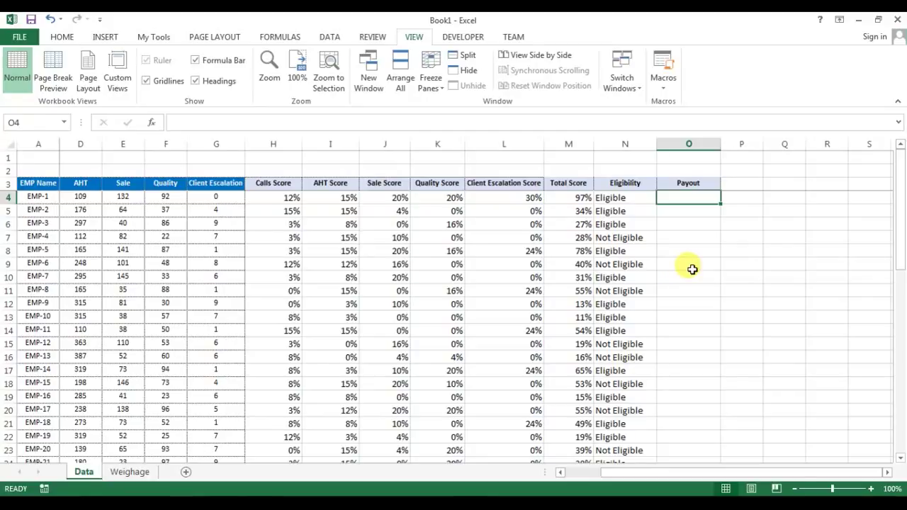
Enter =VLOOKUP(M4,Weighage!$H$11:$I$16,2,1) in O4 to look up the incentive rate
{"action": "type", "text": "="}
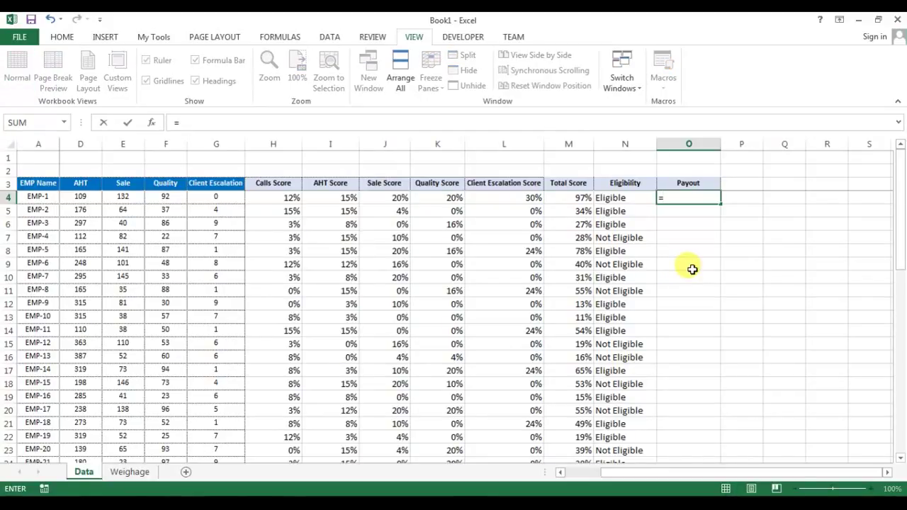
{"action": "type", "text": "vl"}
{"action": "key", "text": "Tab"}
{"action": "left_click", "coordinate": [582, 198]}
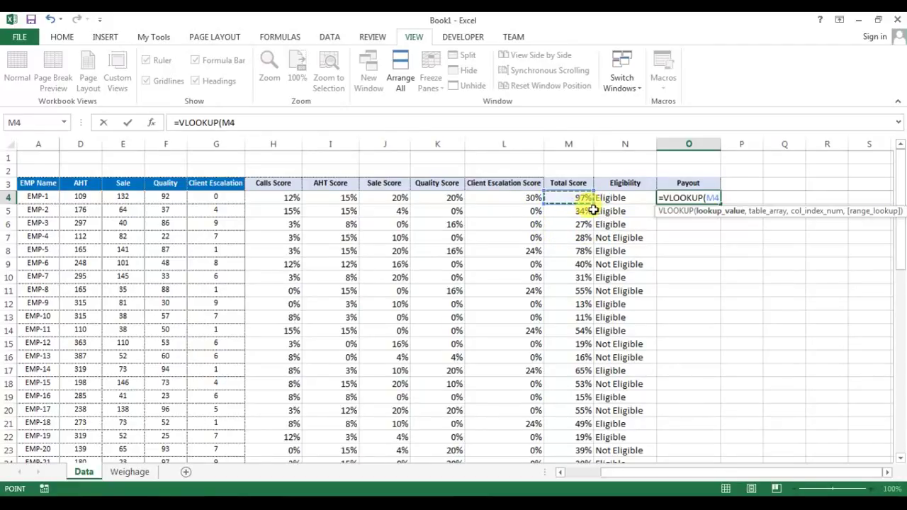
{"action": "type", "text": ","}
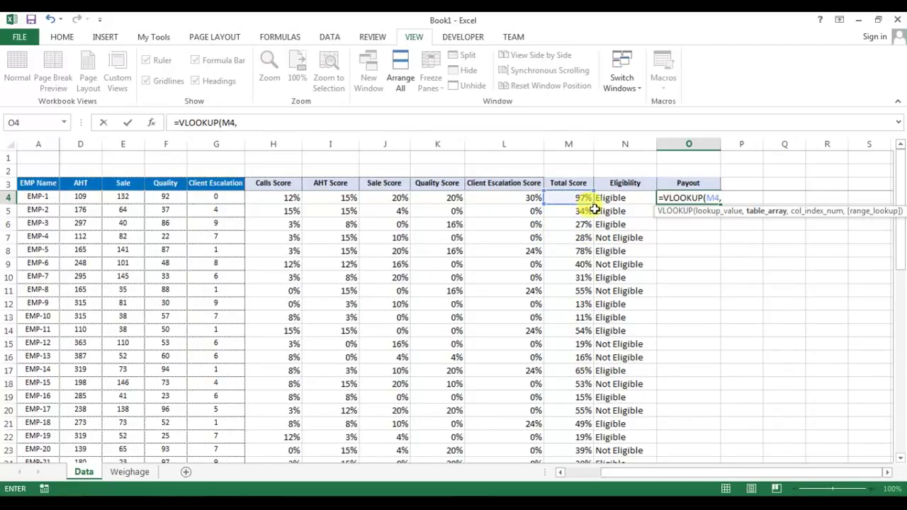
{"action": "left_click", "coordinate": [129, 472]}
{"action": "left_click_drag", "start_coordinate": [431, 330], "coordinate": [439, 398]}
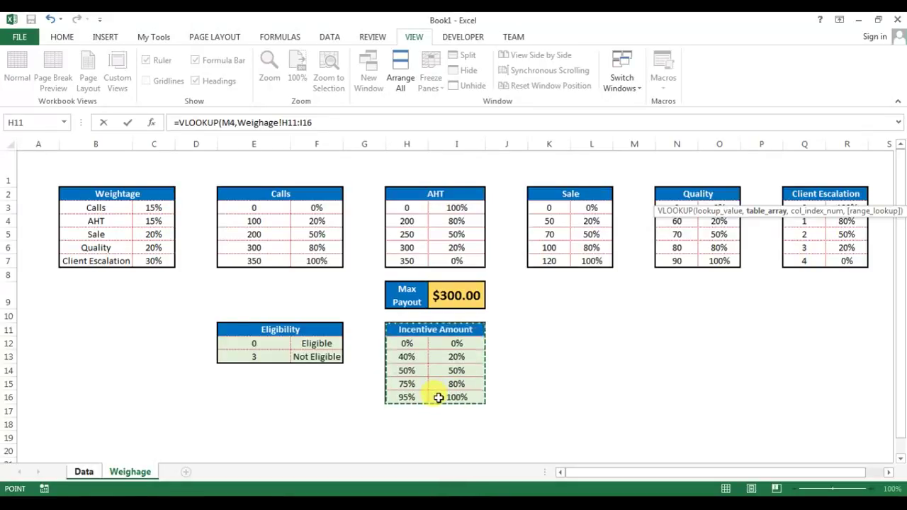
{"action": "key", "text": "F4"}
{"action": "type", "text": ",2,"}
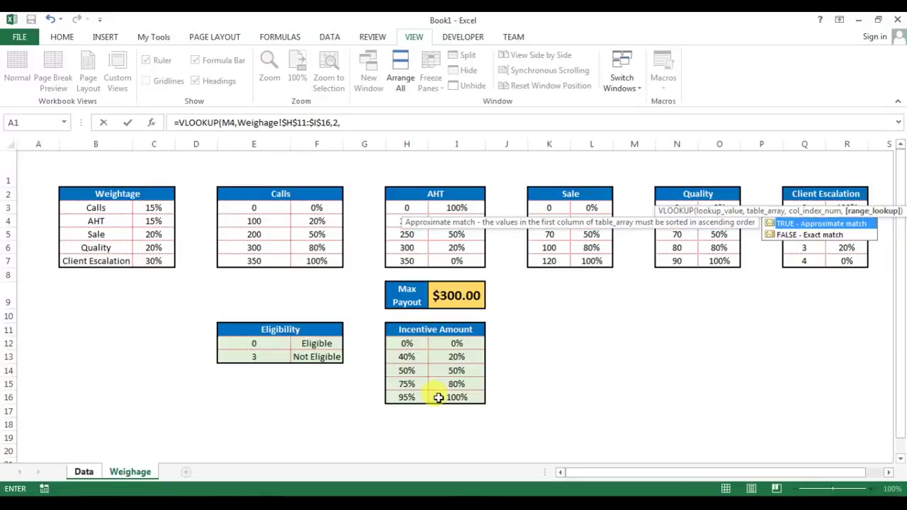
{"action": "type", "text": "1)"}
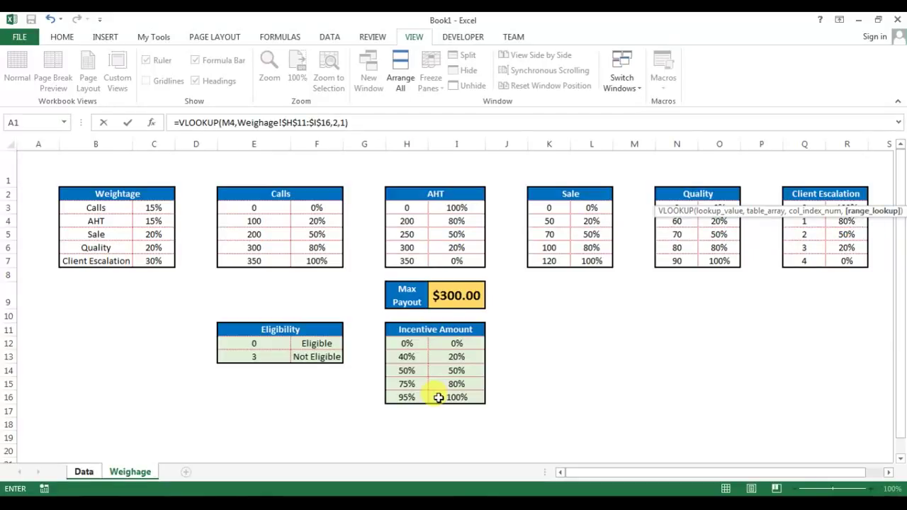
{"action": "key", "text": "Return"}
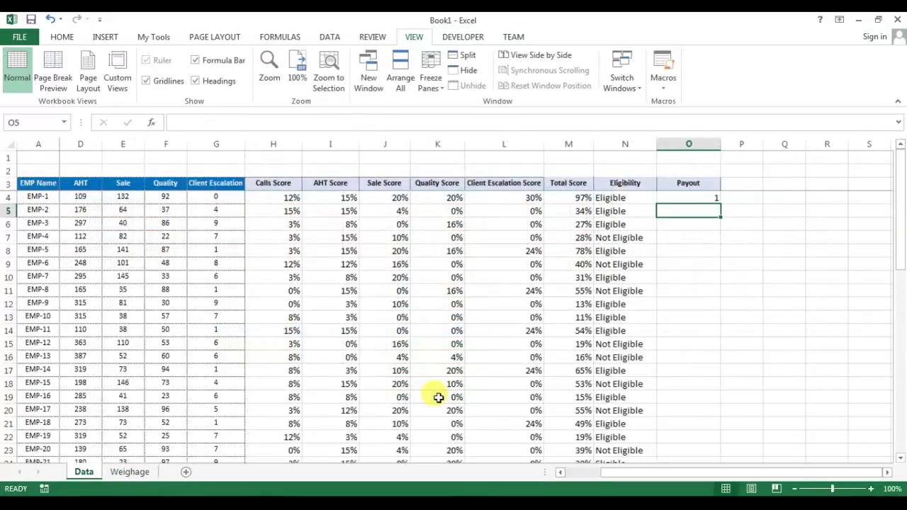
Multiply O4's lookup by the Max Payout in Weighage!$I$9, giving $300.00
{"action": "left_click", "coordinate": [691, 198]}
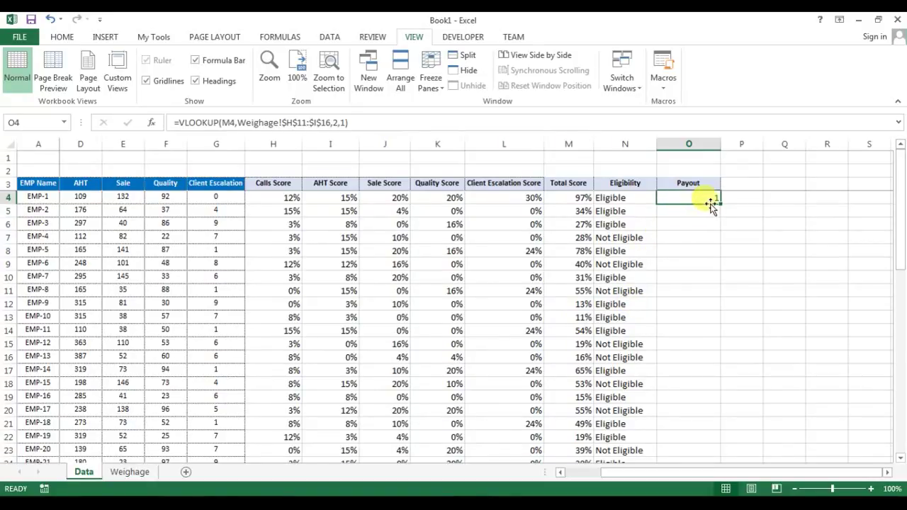
{"action": "left_click", "coordinate": [400, 122]}
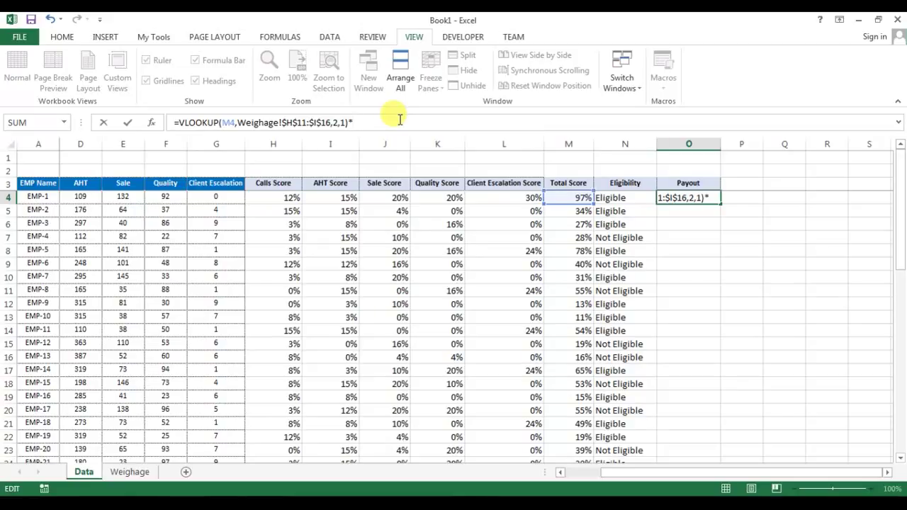
{"action": "type", "text": "*"}
{"action": "left_click", "coordinate": [135, 473]}
{"action": "left_click", "coordinate": [452, 298]}
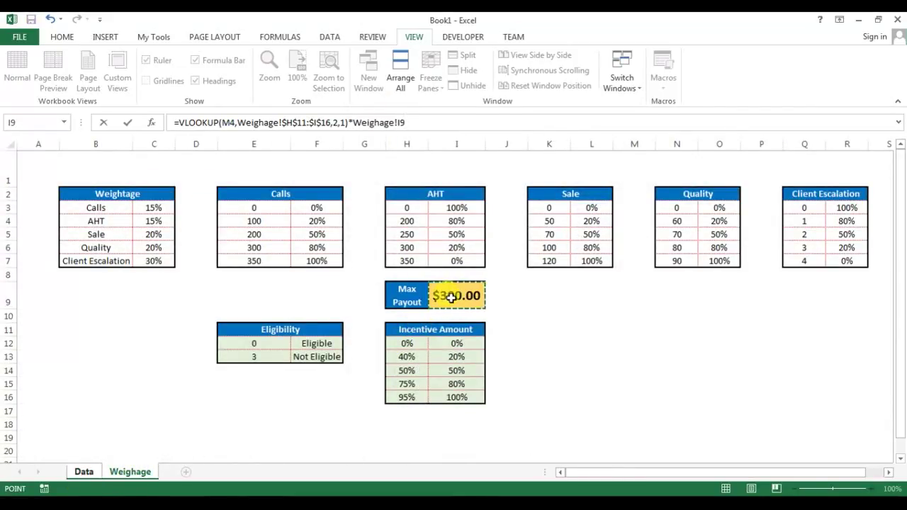
{"action": "key", "text": "Return"}
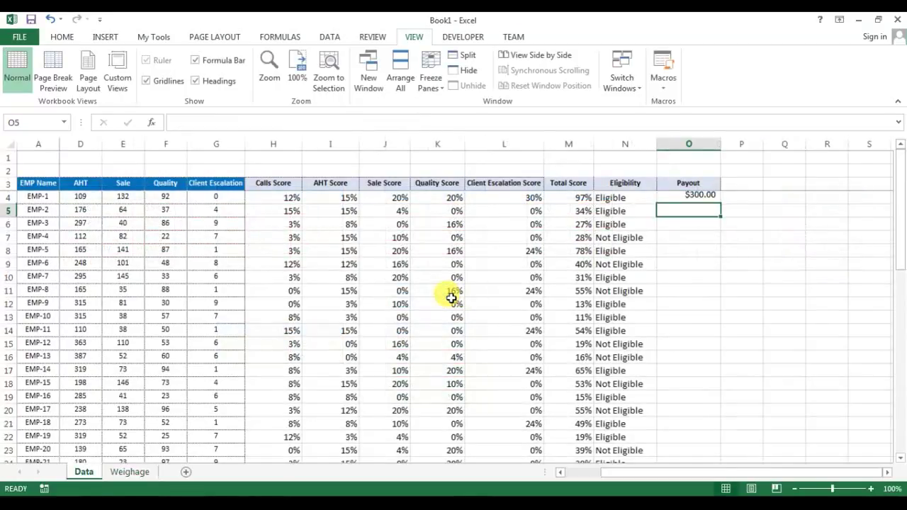
Fill O4's payout formula down column O and inspect the M4 and N4 formulas
{"action": "left_click", "coordinate": [712, 198]}
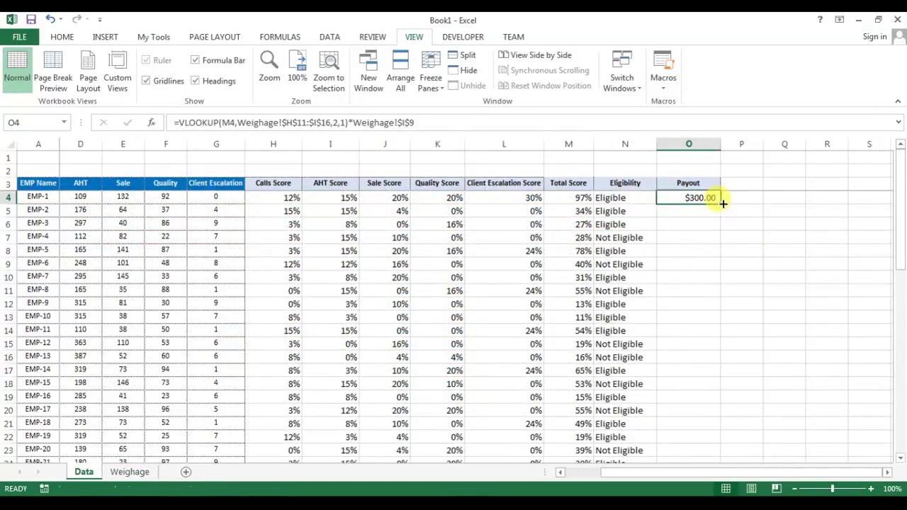
{"action": "double_click", "coordinate": [723, 204]}
{"action": "left_click", "coordinate": [582, 199]}
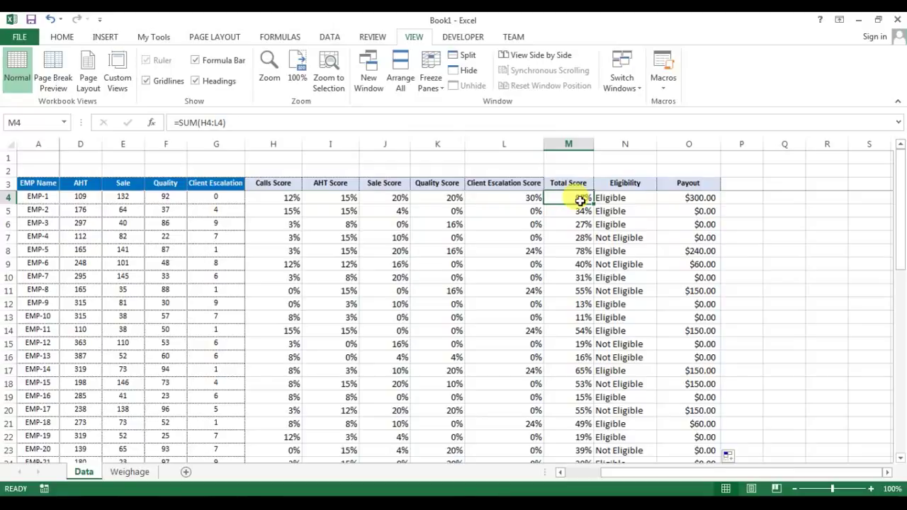
{"action": "left_click", "coordinate": [625, 198]}
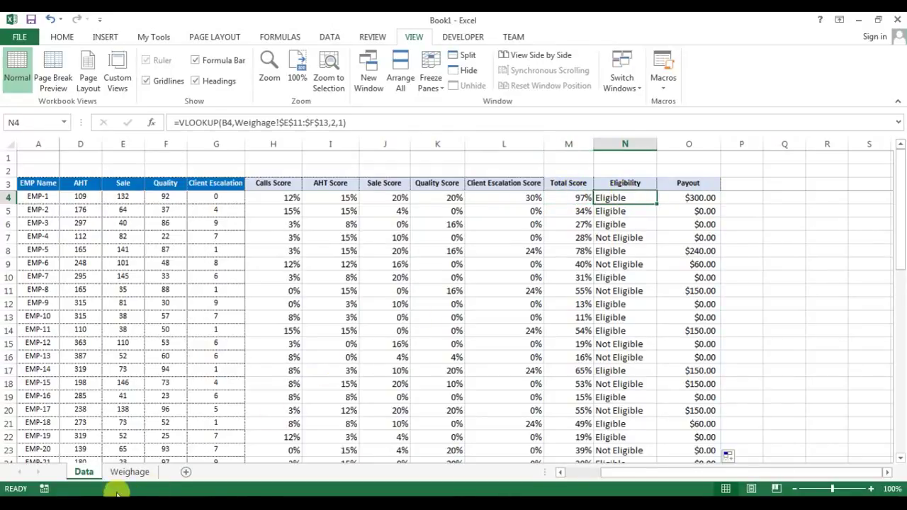
Check the 95% band, 100% incentive and $300.00 Max Payout on the Weighage sheet
{"action": "left_click", "coordinate": [135, 471]}
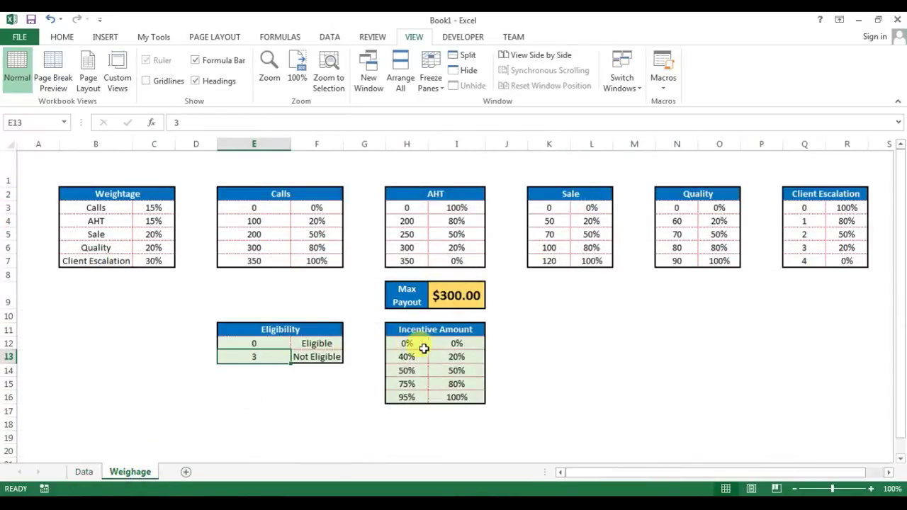
{"action": "left_click", "coordinate": [400, 398]}
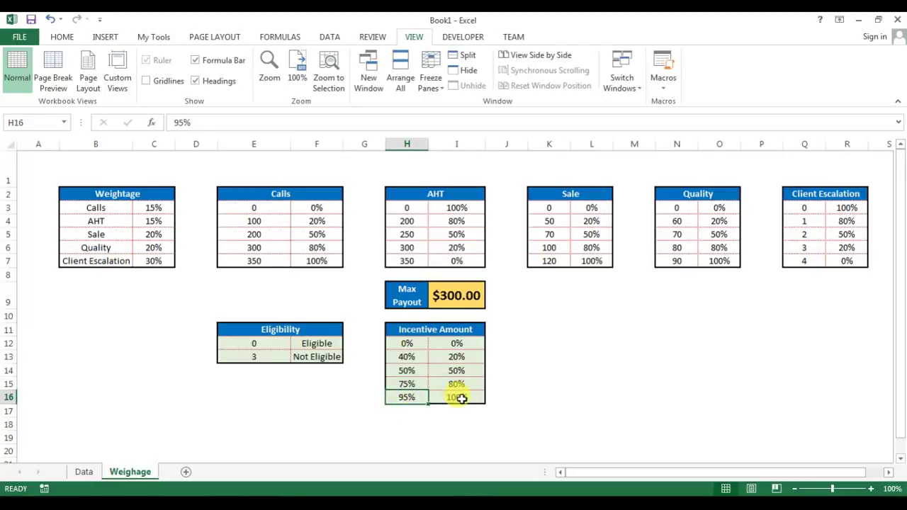
{"action": "left_click", "coordinate": [459, 397]}
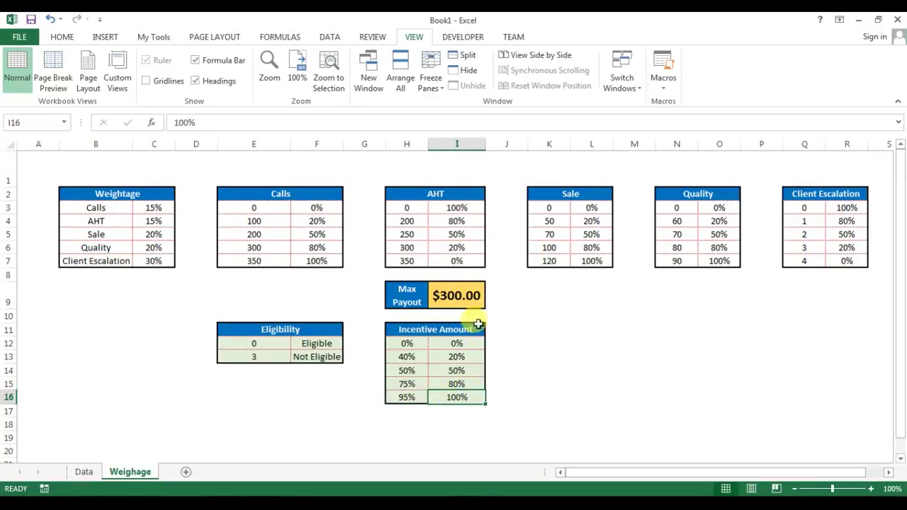
{"action": "left_click", "coordinate": [461, 297]}
{"action": "left_click", "coordinate": [80, 472]}
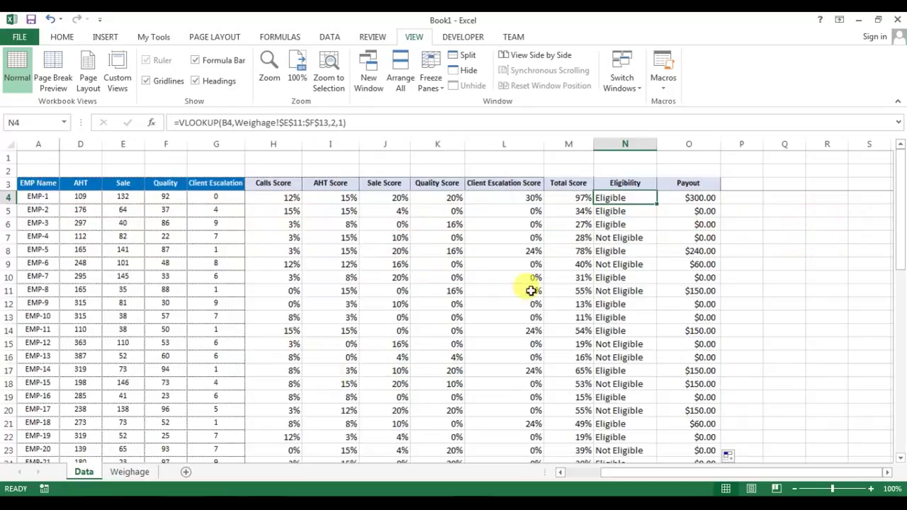
Review the payout formulas in O4 and EMP-6's row 9 against Total Score and Eligibility
{"action": "left_click", "coordinate": [701, 200]}
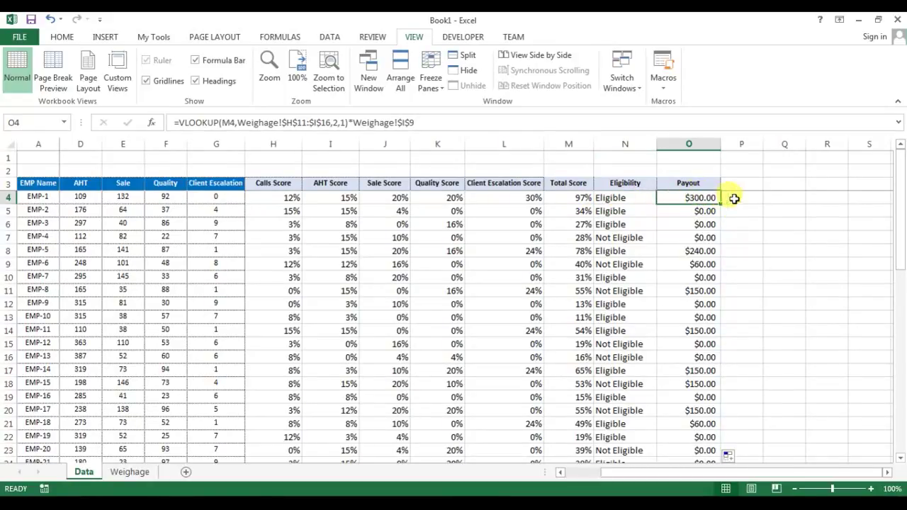
{"action": "left_click", "coordinate": [624, 199]}
{"action": "left_click", "coordinate": [692, 198]}
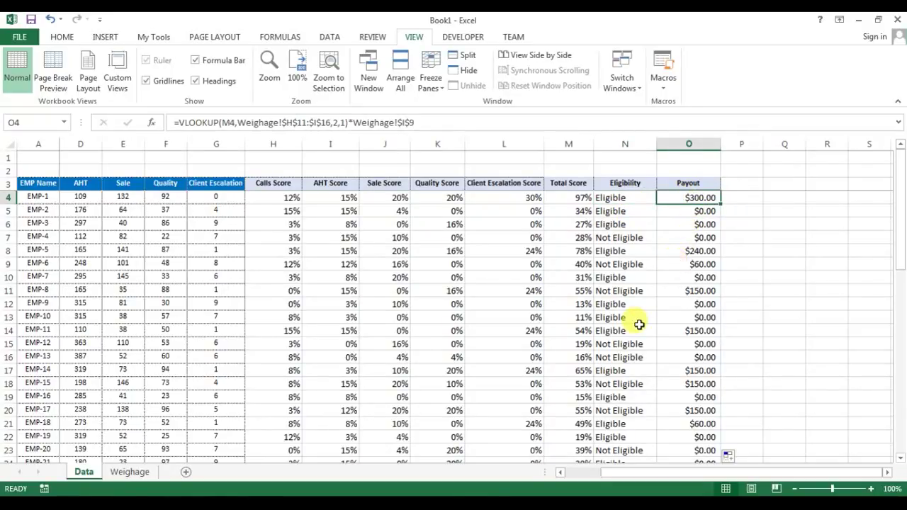
{"action": "left_click_drag", "start_coordinate": [700, 264], "coordinate": [583, 268]}
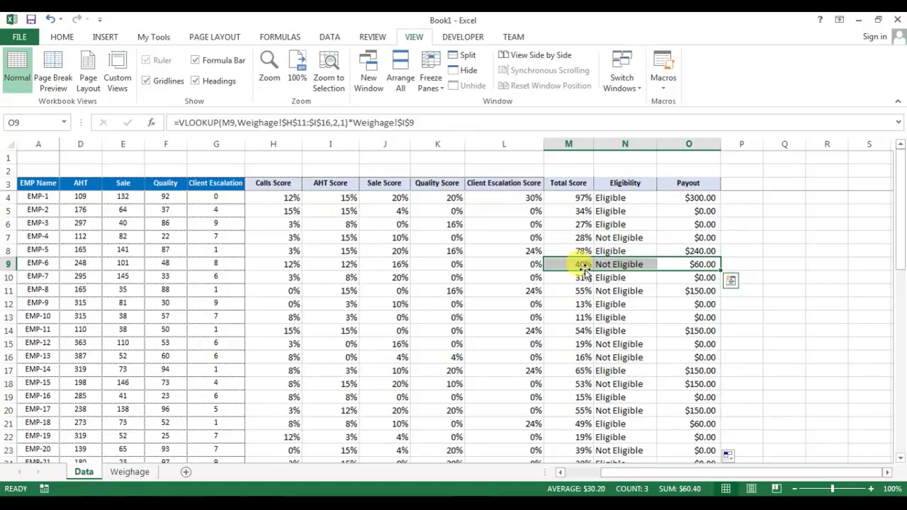
{"action": "key", "text": "shift+space"}
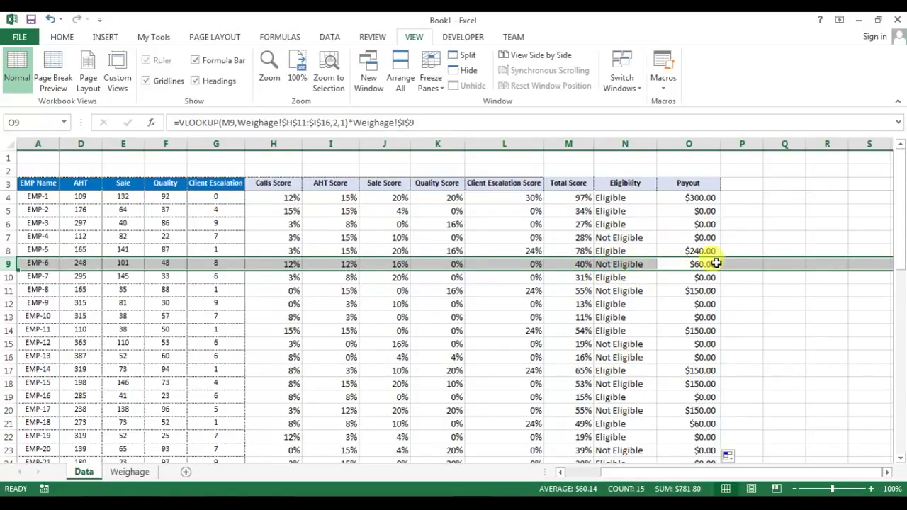
{"action": "left_click", "coordinate": [688, 267]}
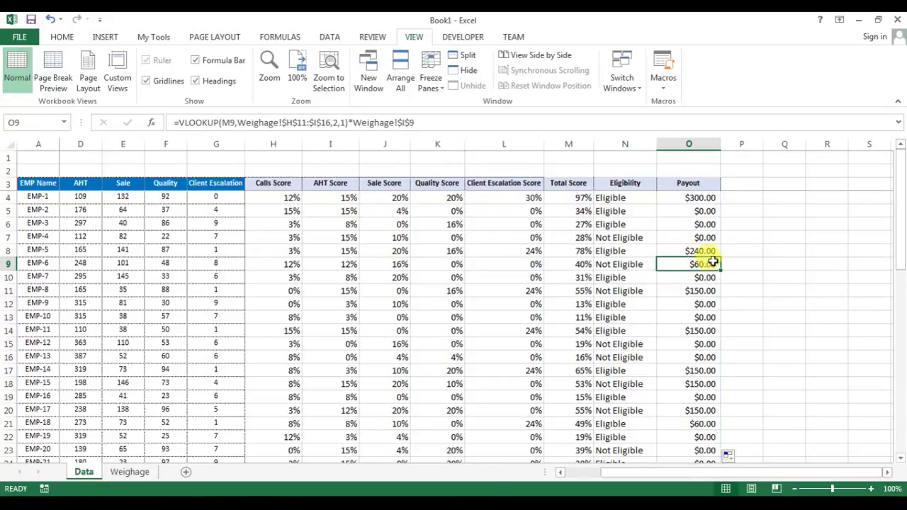
{"action": "left_click", "coordinate": [689, 198]}
Wrap the O4 payout in =IF(N4="Not Eligible",0,...) and fill it down column O
{"action": "left_click", "coordinate": [177, 122]}
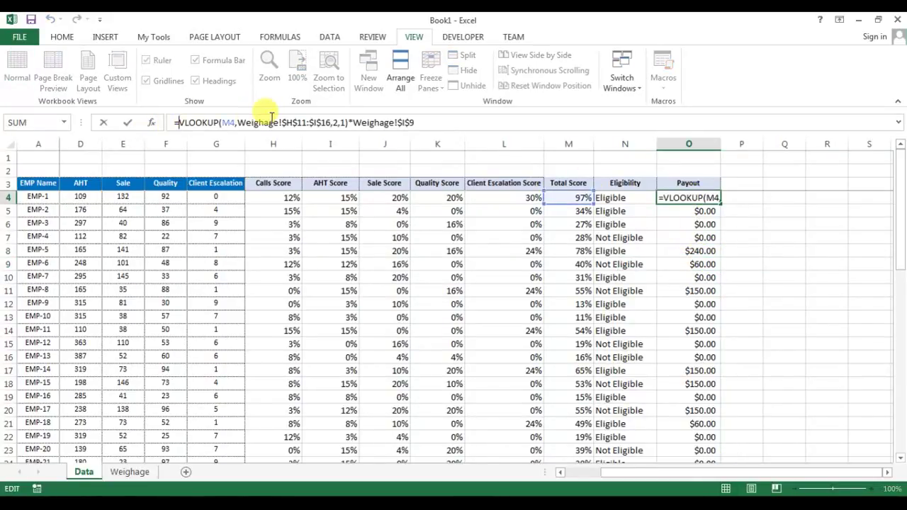
{"action": "type", "text": "IF("}
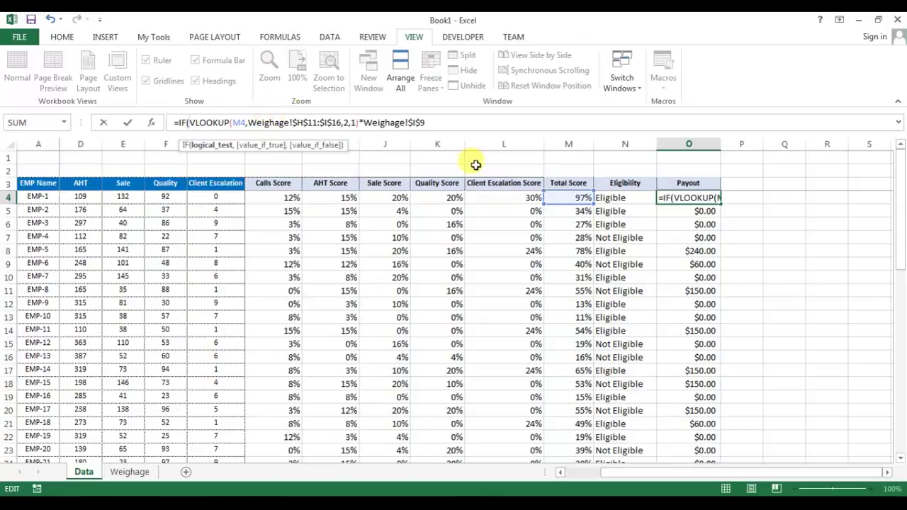
{"action": "left_click", "coordinate": [610, 197]}
{"action": "type", "text": "="}
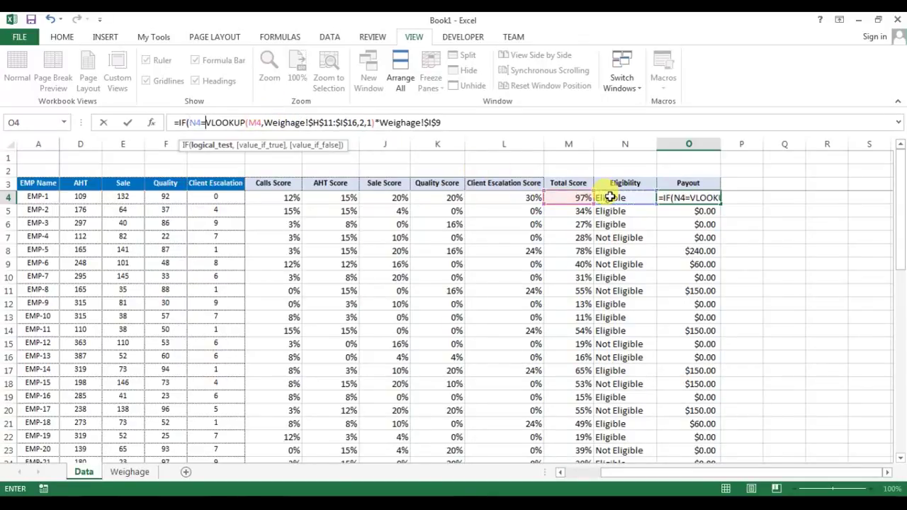
{"action": "type", "text": "\""}
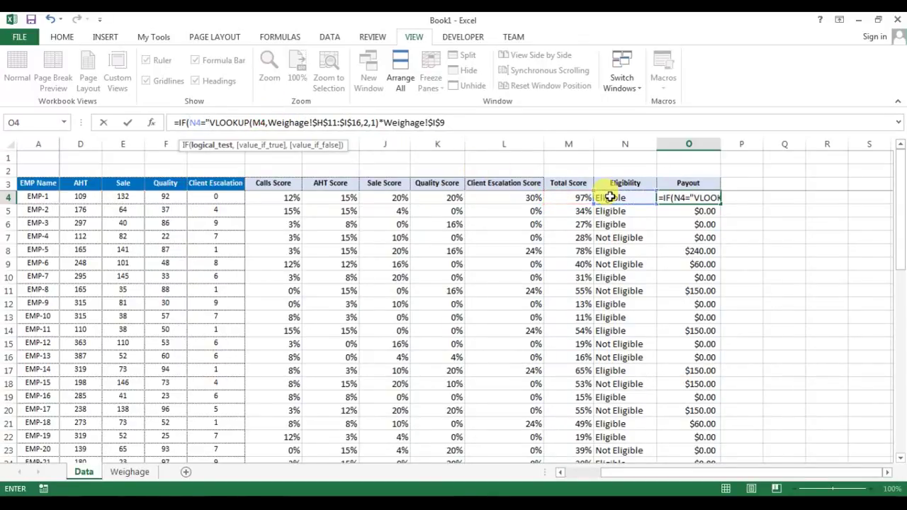
{"action": "type", "text": "Not Eli"}
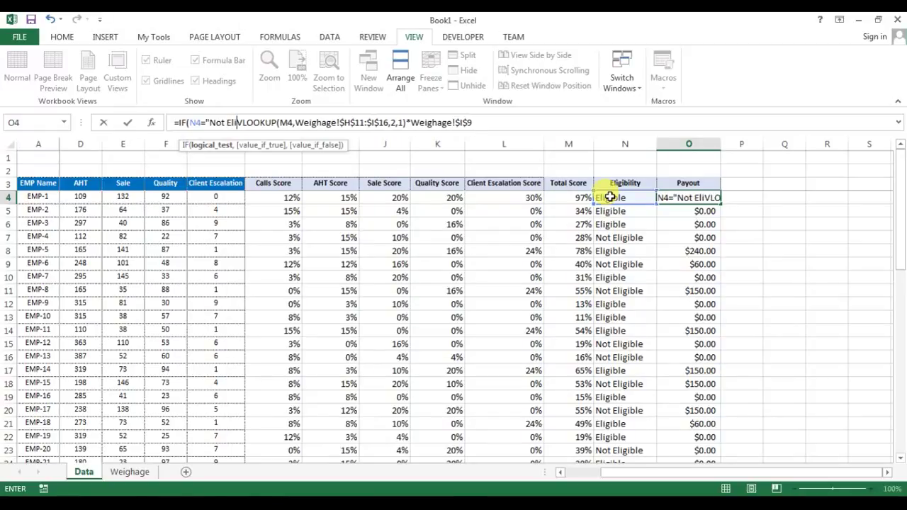
{"action": "type", "text": "gible"}
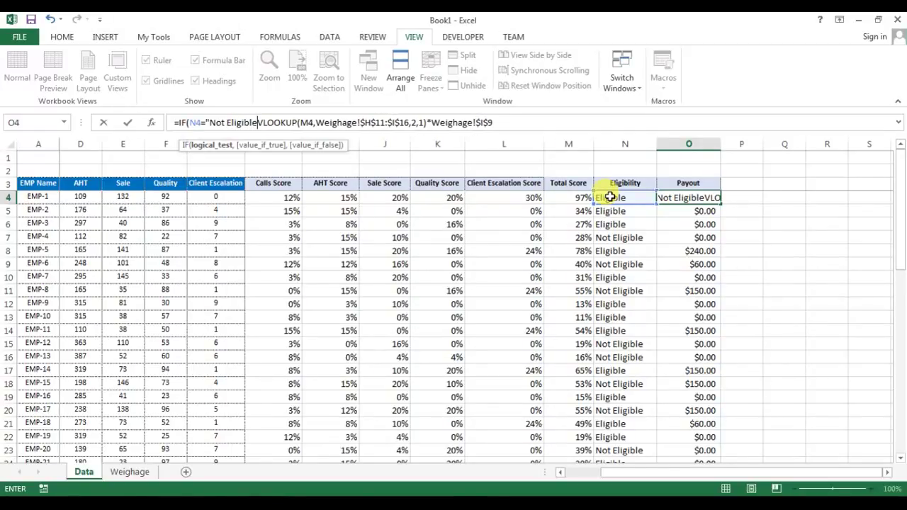
{"action": "type", "text": "\","}
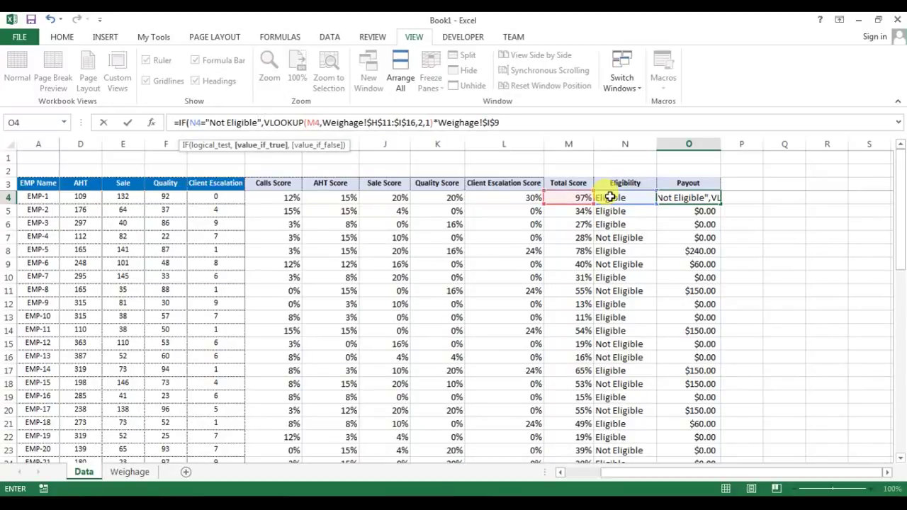
{"action": "type", "text": "0,"}
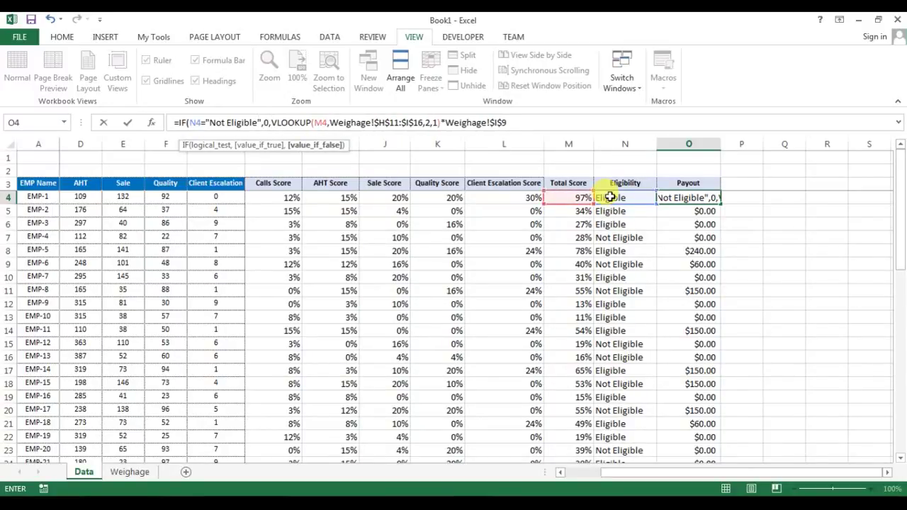
{"action": "key", "text": "Return"}
{"action": "key", "text": "Return"}
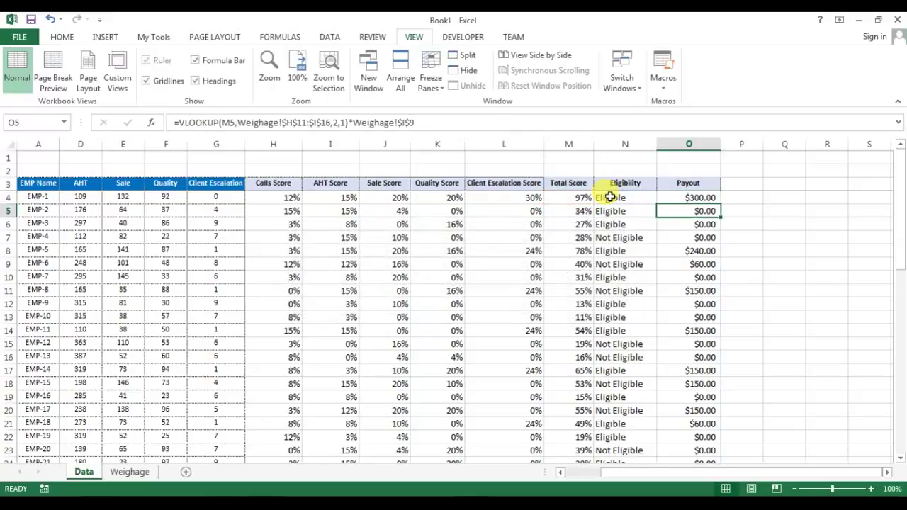
{"action": "left_click", "coordinate": [700, 197]}
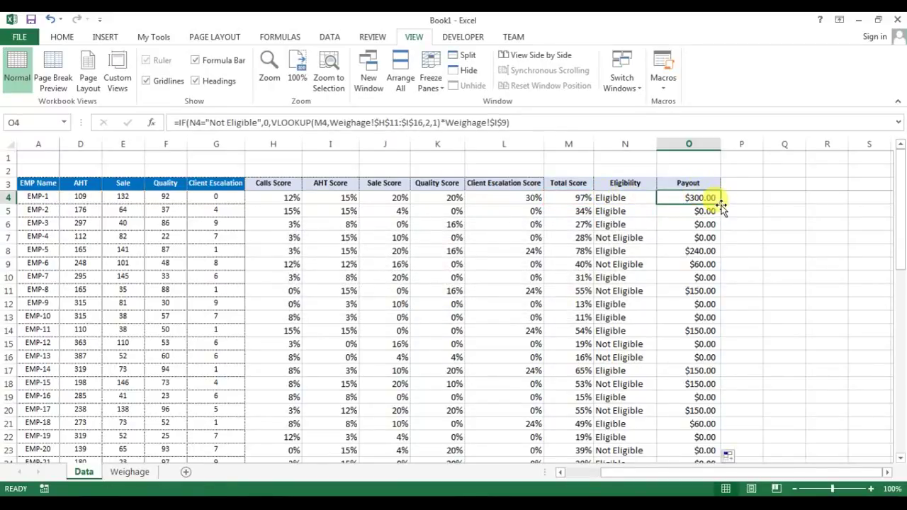
{"action": "double_click", "coordinate": [721, 206]}
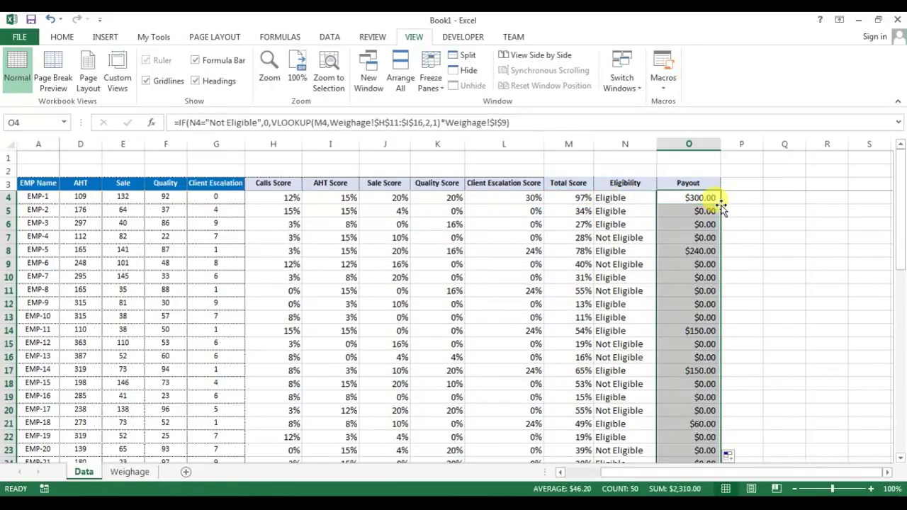
Check EMP-6's eligibility and payout formula, then return to the Payout header
{"action": "left_click", "coordinate": [699, 265]}
{"action": "left_click_drag", "start_coordinate": [618, 263], "coordinate": [687, 263]}
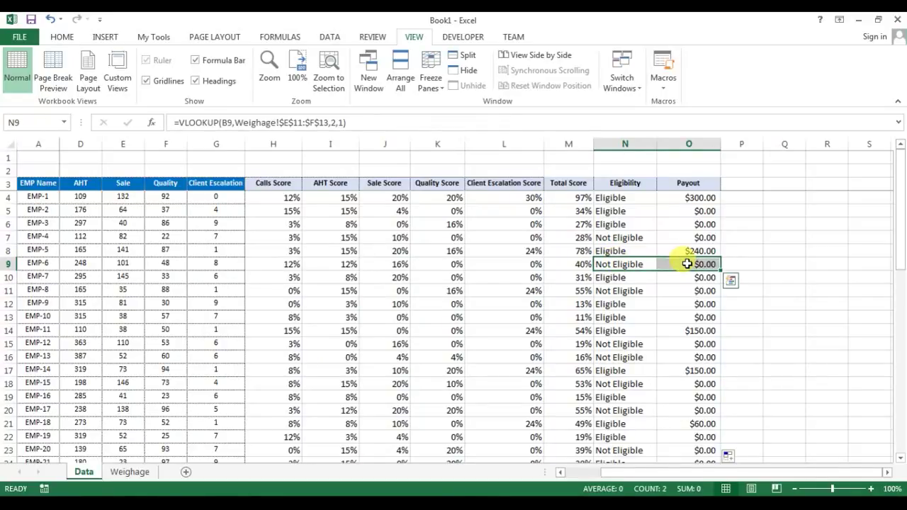
{"action": "key", "text": "shift+space"}
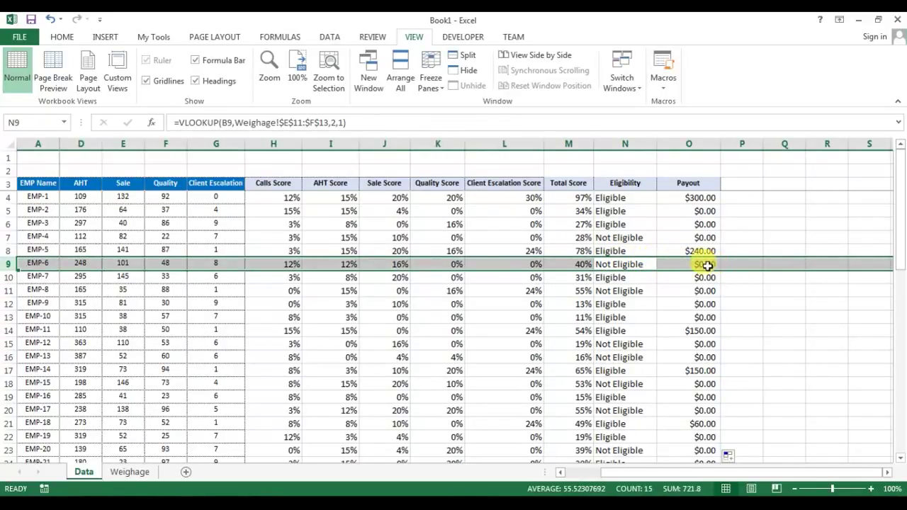
{"action": "left_click", "coordinate": [708, 265]}
{"action": "left_click", "coordinate": [703, 197]}
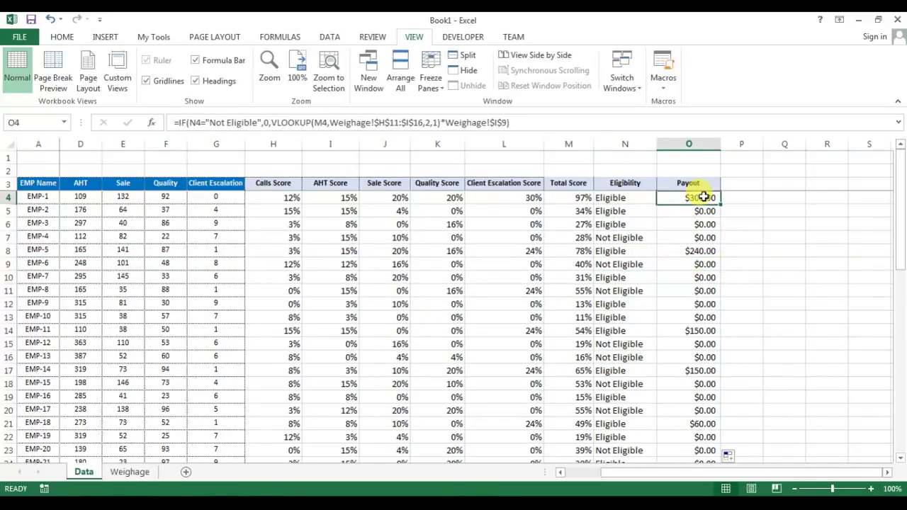
{"action": "left_click", "coordinate": [691, 184]}
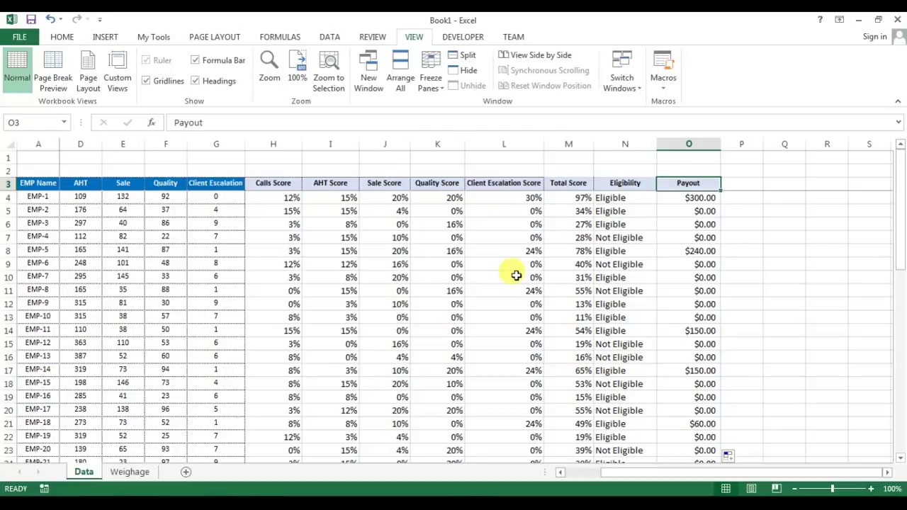
Hide the sheet's gridlines from the View settings
{"action": "key", "text": "Down"}
{"action": "key", "text": "ctrl+shift+g"}
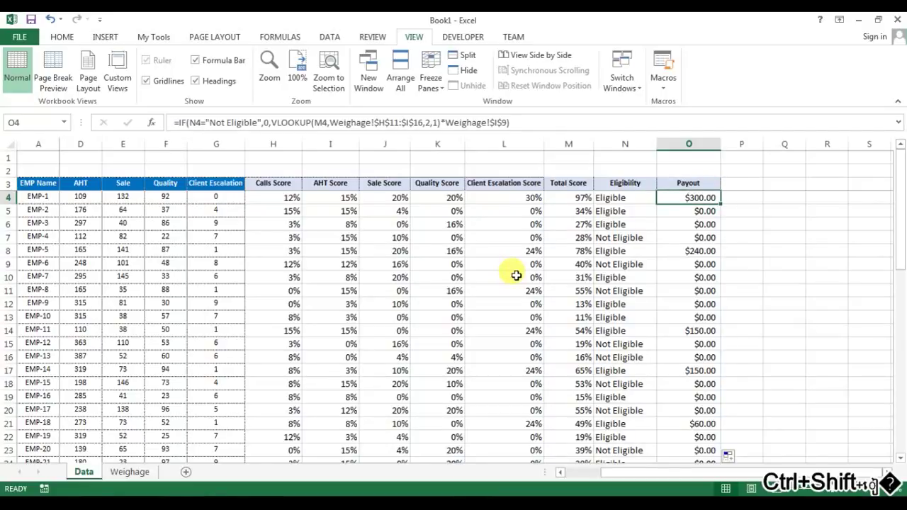
{"action": "left_click", "coordinate": [68, 36]}
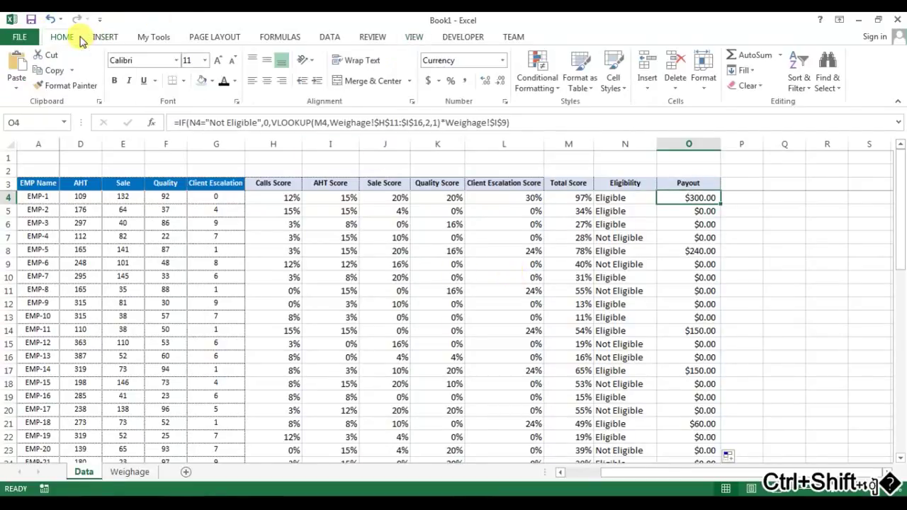
{"action": "left_click", "coordinate": [416, 36]}
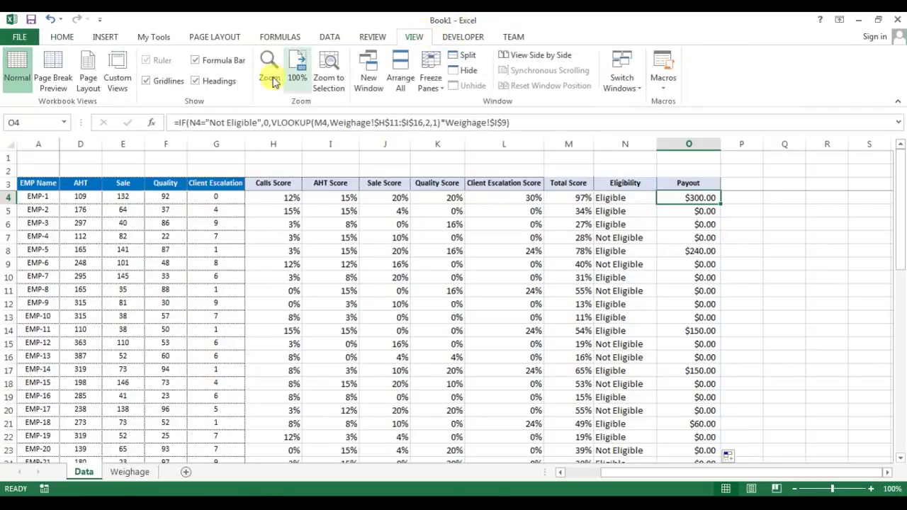
{"action": "left_click", "coordinate": [147, 81]}
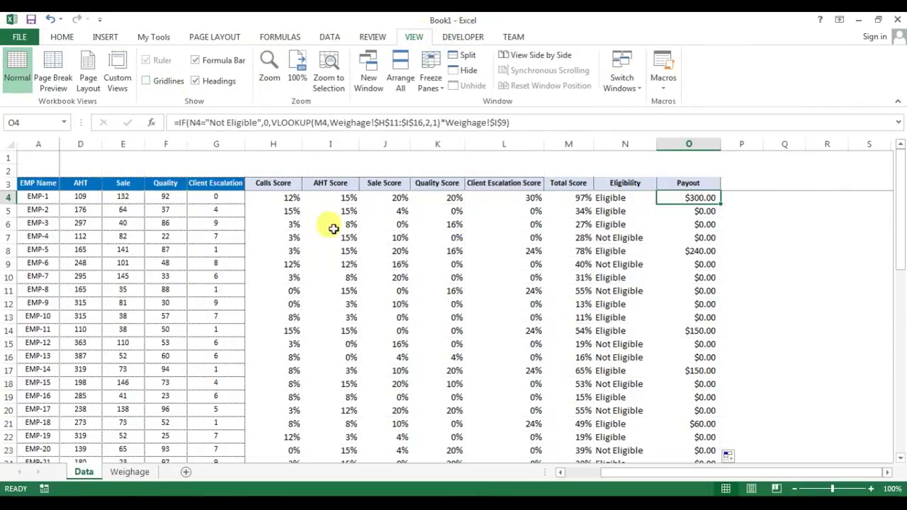
Copy the Client Escalation column's formatting and paste formats only onto columns G–O
{"action": "left_click", "coordinate": [291, 186]}
{"action": "left_click", "coordinate": [237, 199]}
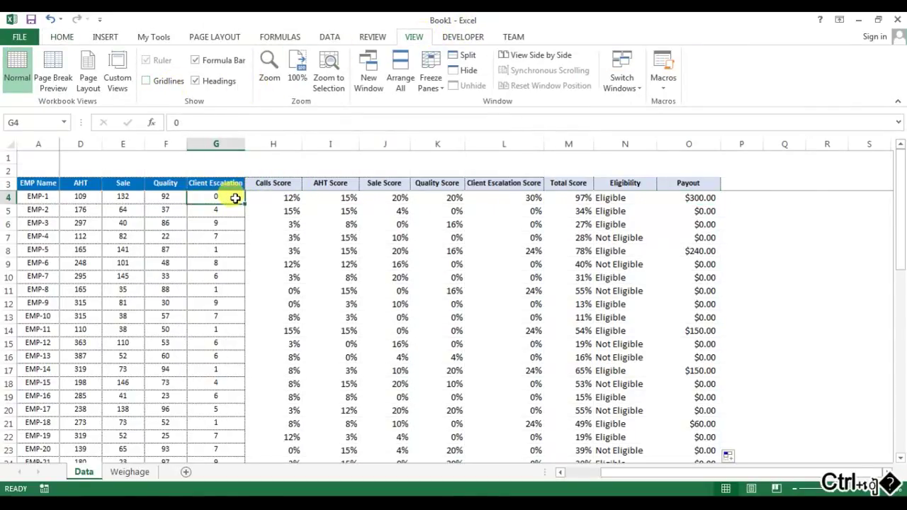
{"action": "key", "text": "ctrl+shift+Down"}
{"action": "key", "text": "ctrl+c"}
{"action": "key", "text": "ctrl+shift+Right"}
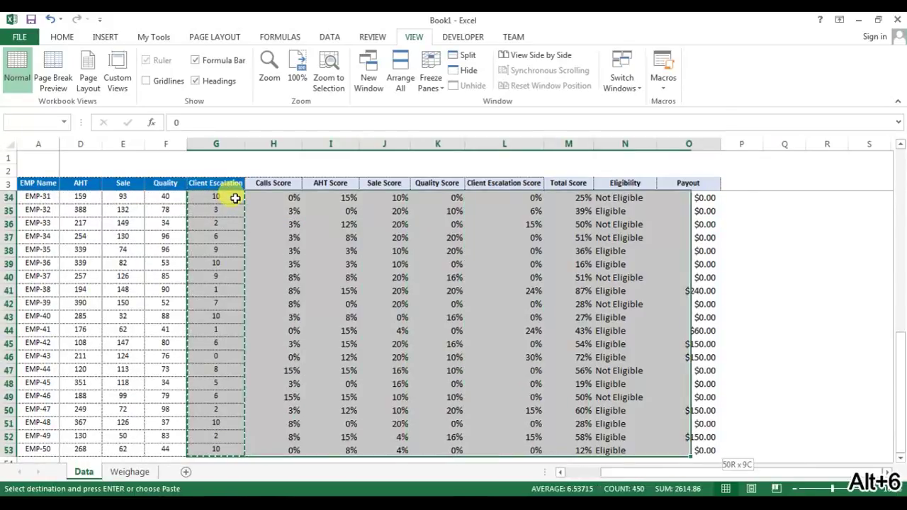
{"action": "key", "text": "alt+e"}
{"action": "key", "text": "s"}
{"action": "key", "text": "t"}
{"action": "key", "text": "Return"}
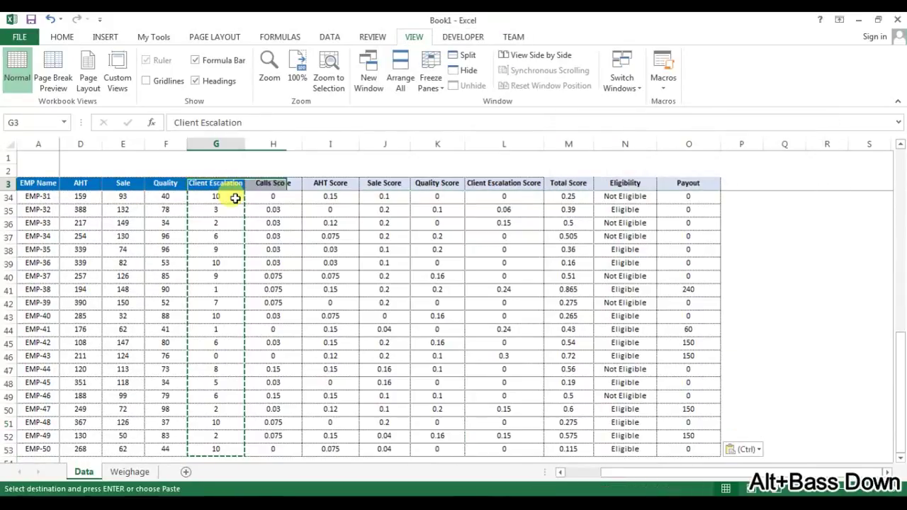
Format the score columns through Total Score as percentages
{"action": "key", "text": "Right"}
{"action": "key", "text": "shift+Right"}
{"action": "key", "text": "shift+Right"}
{"action": "key", "text": "shift+Right"}
{"action": "key", "text": "shift+Right"}
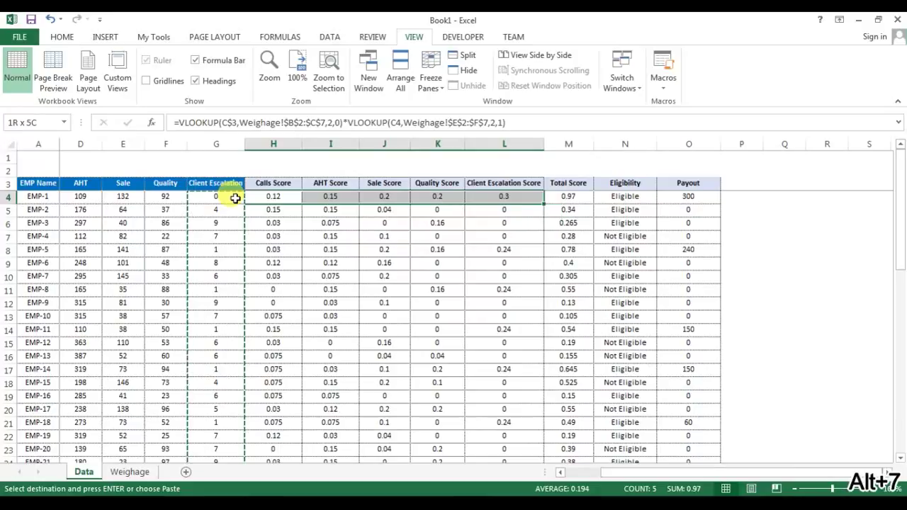
{"action": "key", "text": "ctrl+shift+Down"}
{"action": "key", "text": "shift+Right"}
{"action": "key", "text": "ctrl+shift+5"}
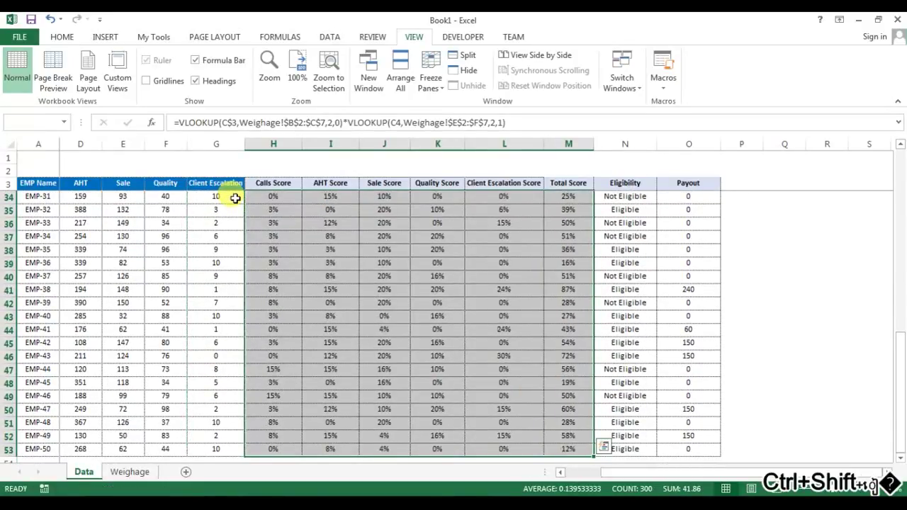
Format the Payout values as currency rounded to whole dollars, such as $240 and $150
{"action": "key", "text": "ctrl+Up"}
{"action": "key", "text": "Down"}
{"action": "key", "text": "Right"}
{"action": "key", "text": "Right"}
{"action": "key", "text": "Right"}
{"action": "key", "text": "Right"}
{"action": "key", "text": "Right"}
{"action": "key", "text": "Right"}
{"action": "key", "text": "Right"}
{"action": "key", "text": "Right"}
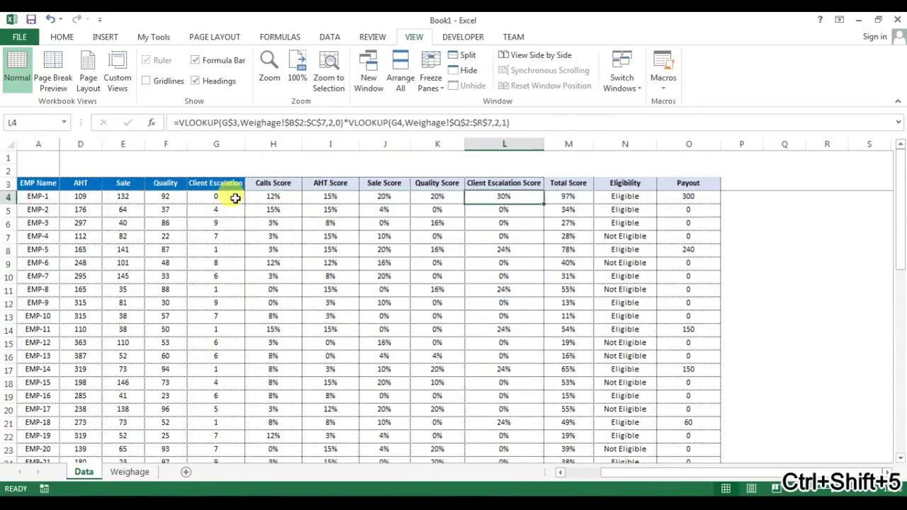
{"action": "key", "text": "Left"}
{"action": "key", "text": "ctrl+shift+Down"}
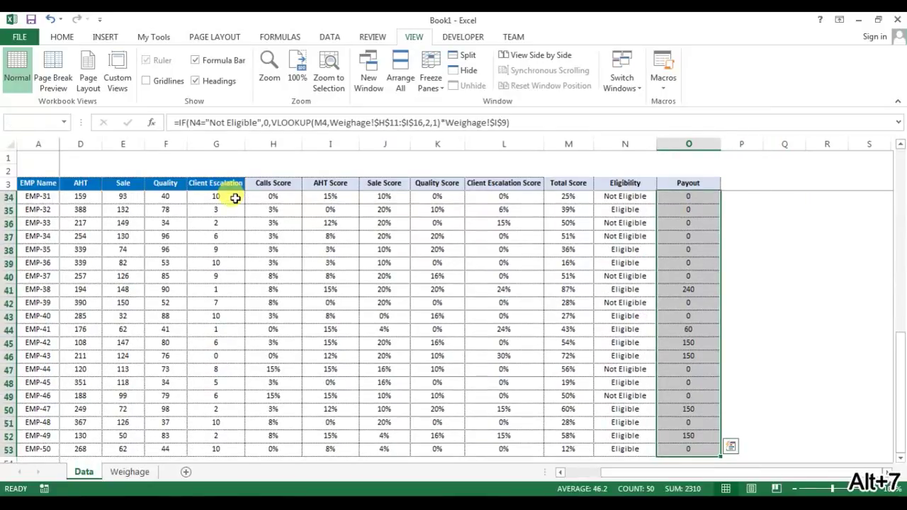
{"action": "key", "text": "ctrl+shift+4"}
{"action": "key", "text": "ctrl+shift+5"}
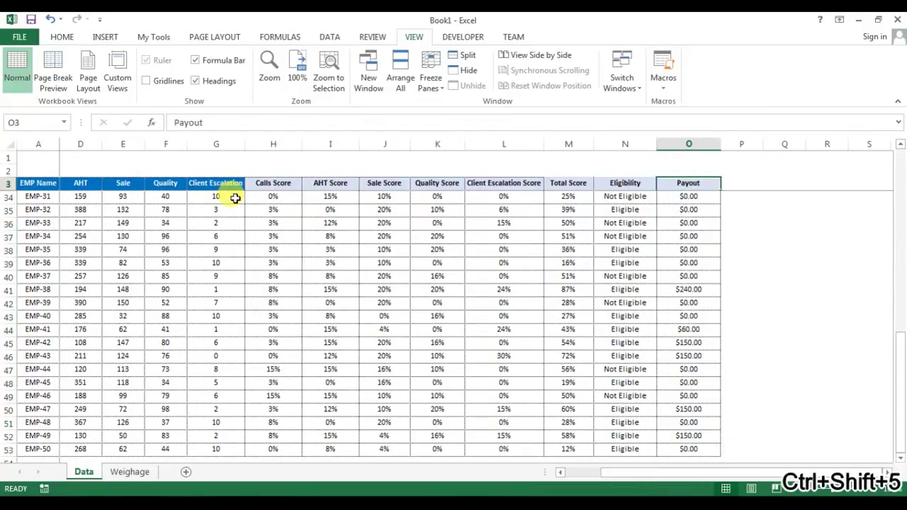
{"action": "key", "text": "ctrl+z"}
{"action": "key", "text": "alt+7"}
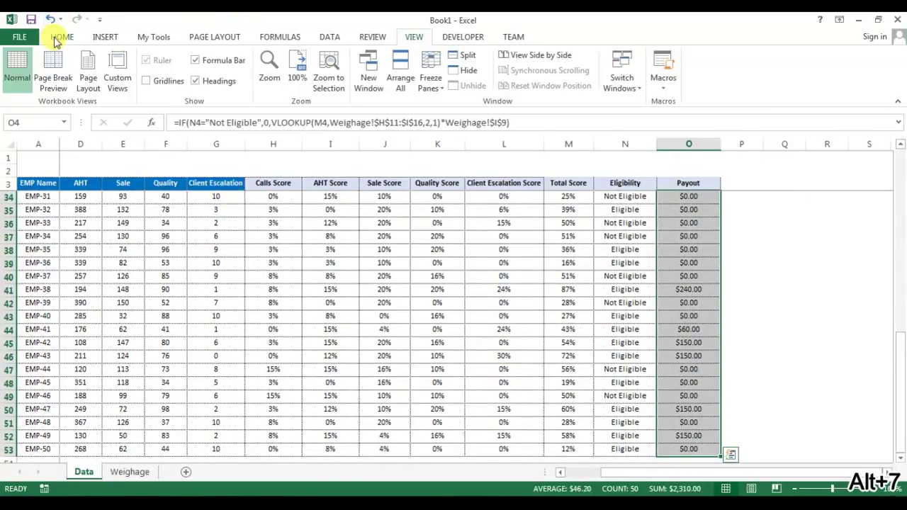
{"action": "left_click", "coordinate": [62, 36]}
{"action": "left_click", "coordinate": [501, 82]}
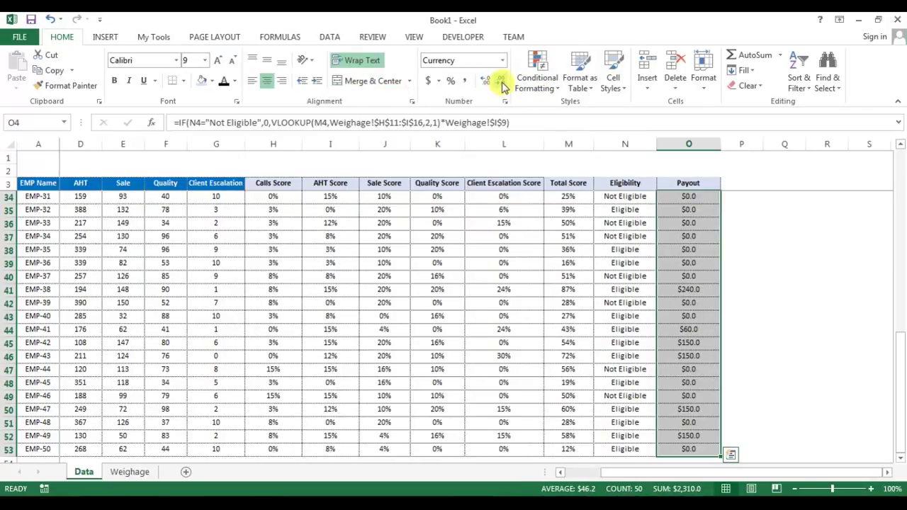
{"action": "left_click", "coordinate": [502, 82]}
Move across the header row and reselect all Payout values down to the table's bottom
{"action": "key", "text": "ctrl+shift+5"}
{"action": "key", "text": "ctrl+Up"}
{"action": "key", "text": "Down"}
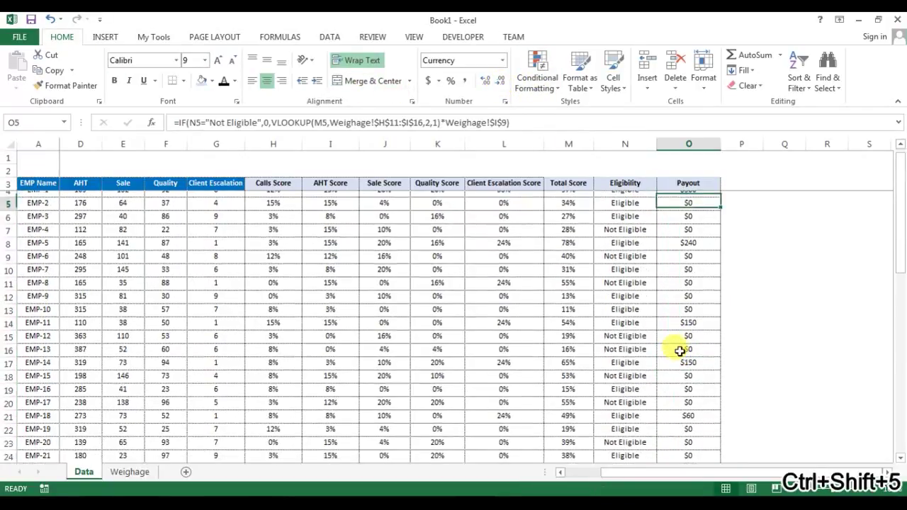
{"action": "key", "text": "Left"}
{"action": "key", "text": "Left"}
{"action": "key", "text": "Up"}
{"action": "key", "text": "ctrl+shift+4"}
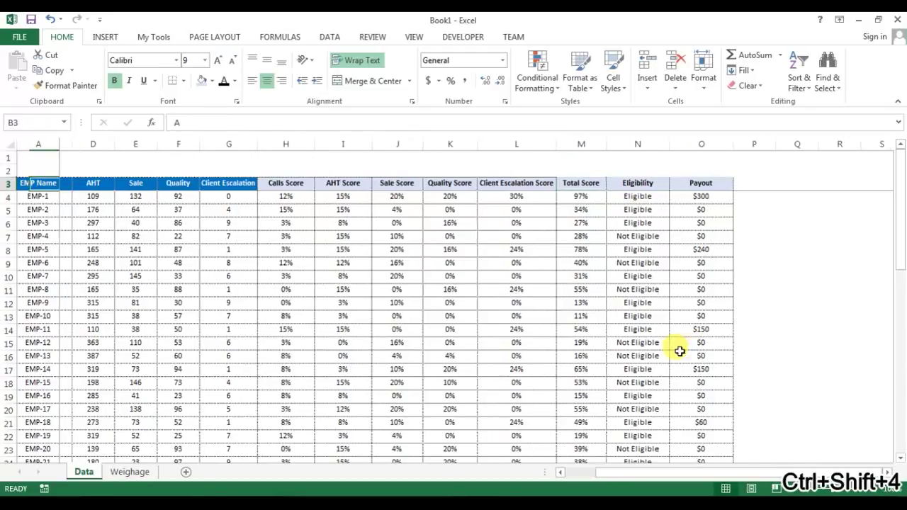
{"action": "key", "text": "ctrl+Right"}
{"action": "key", "text": "ctrl+shift+6"}
{"action": "key", "text": "Down"}
{"action": "key", "text": "ctrl+shift+Down"}
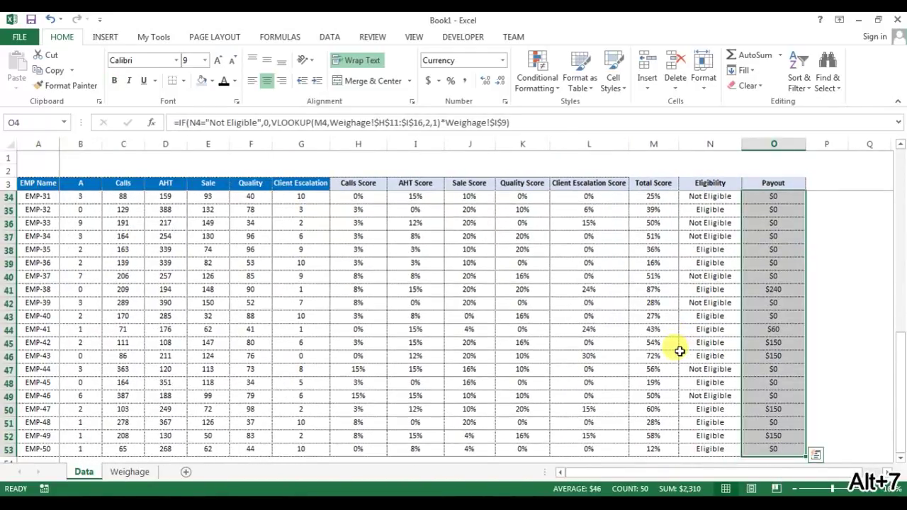
Switch to the Incentive Dashboard and open its Summary sheet showing $2,310 total payout and a 64% Eligible gauge
{"action": "key", "text": "ctrl+Tab"}
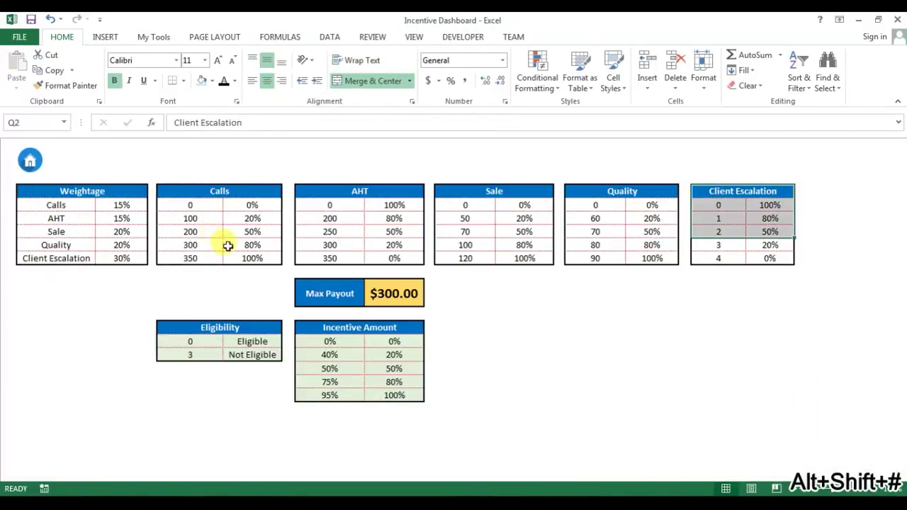
{"action": "left_click", "coordinate": [30, 160]}
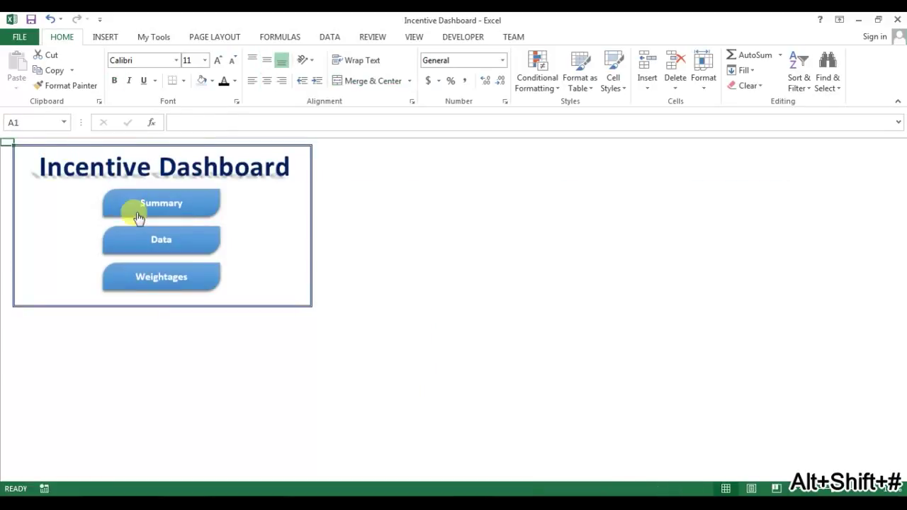
{"action": "left_click", "coordinate": [177, 207]}
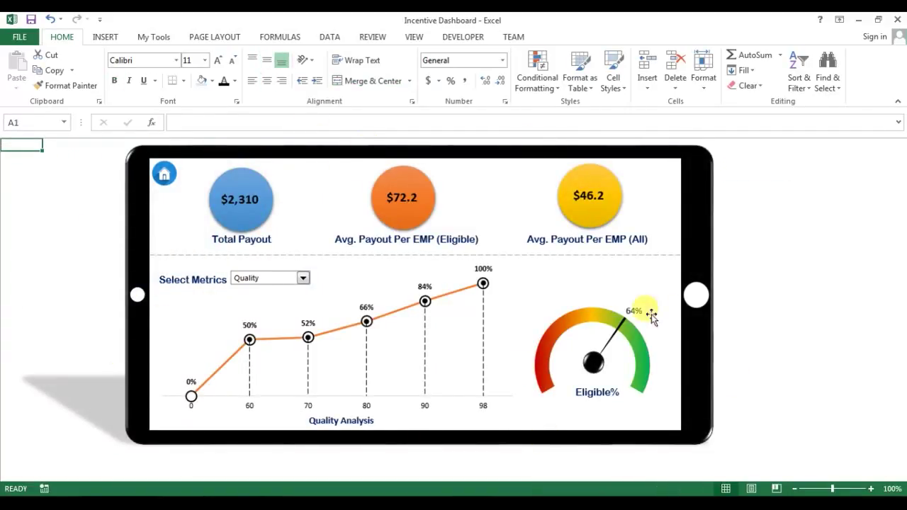